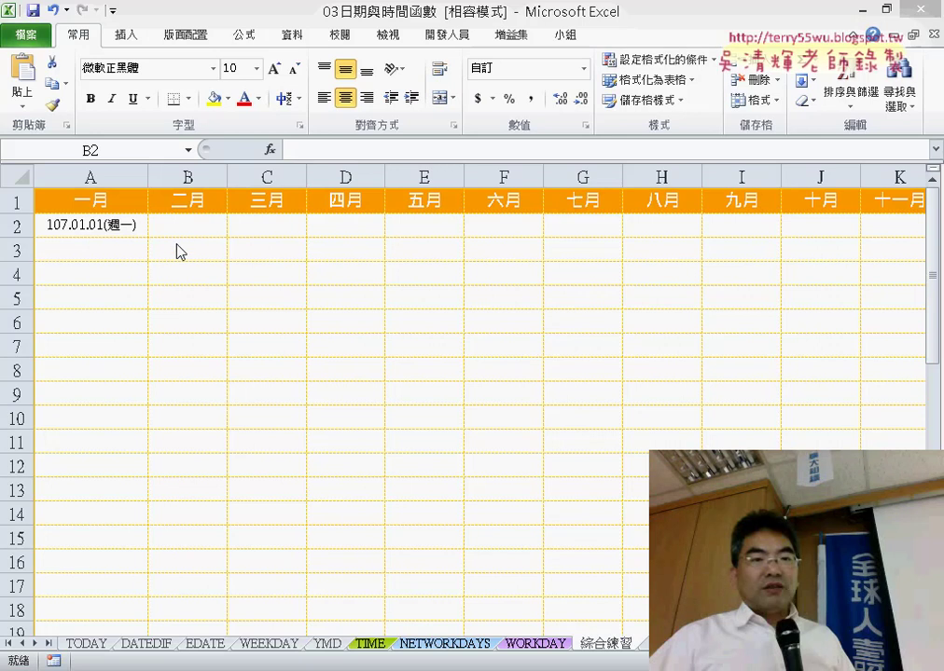
# Inspect January's start date in A2 and the empty month-start cells along row 2.
pyautogui.click(186, 225)
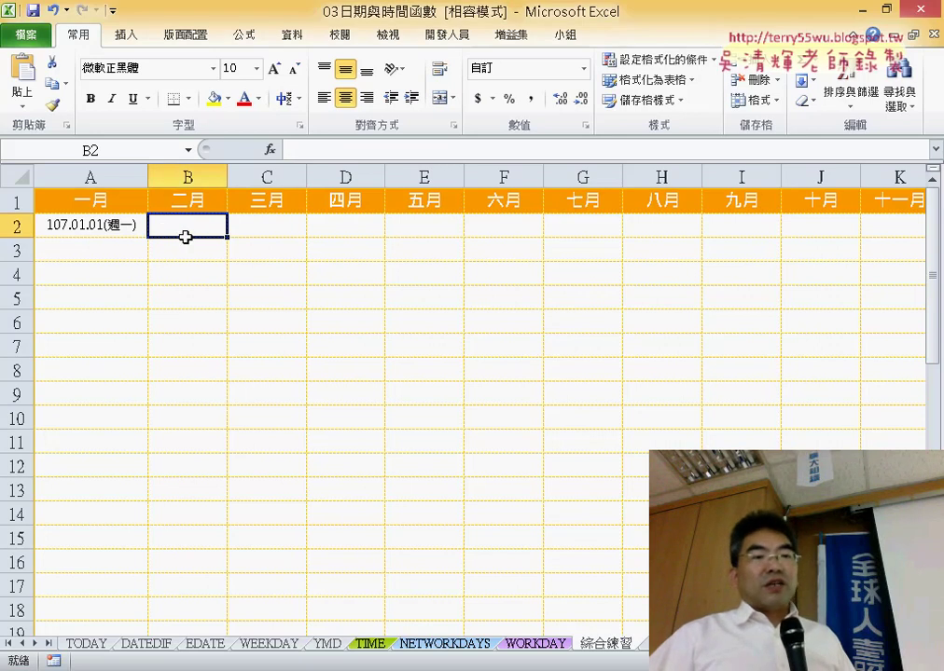
pyautogui.click(117, 225)
pyautogui.click(177, 225)
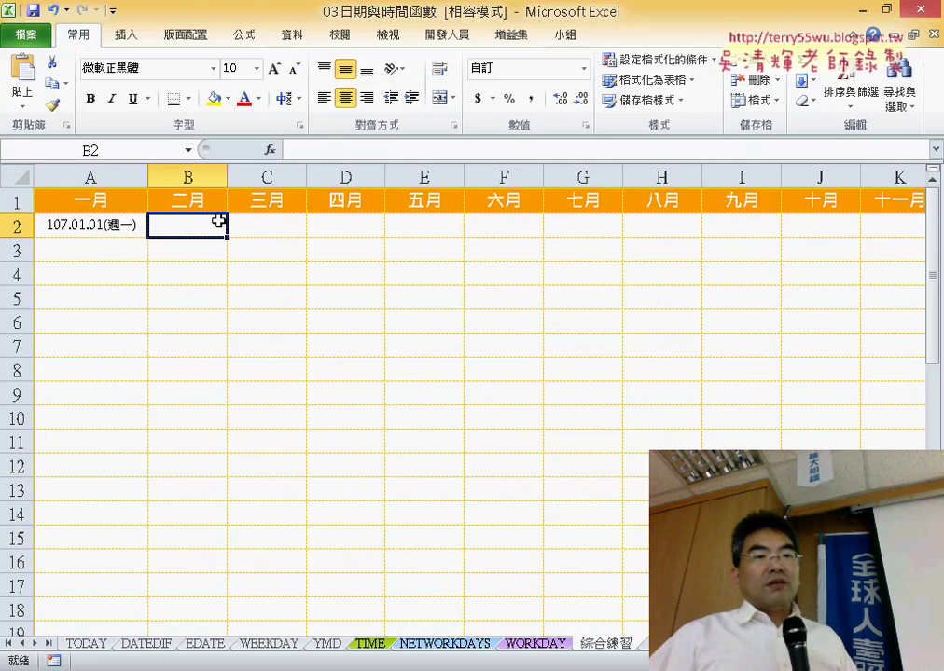
pyautogui.click(123, 229)
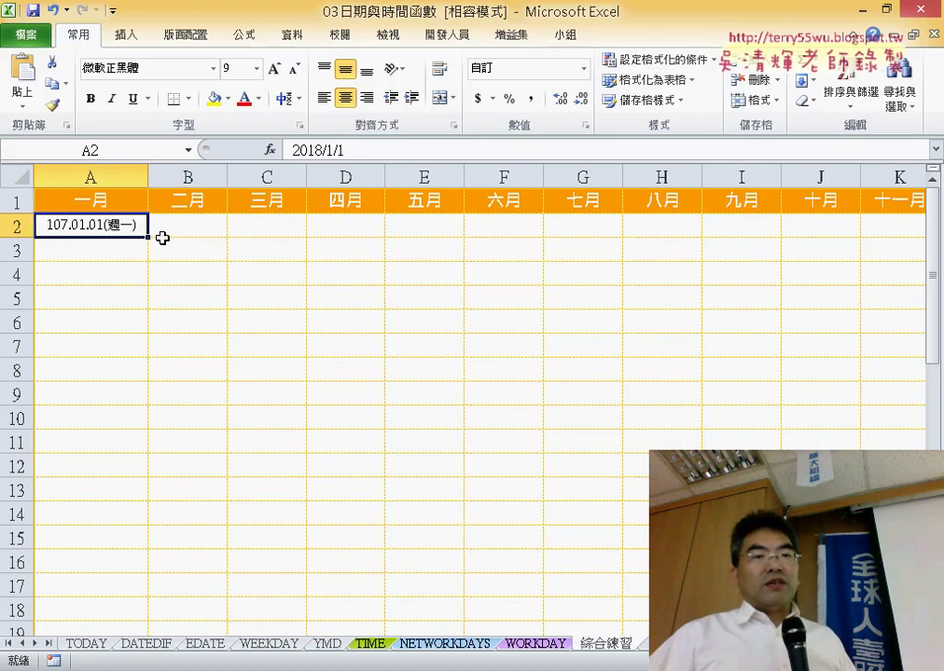
pyautogui.click(182, 229)
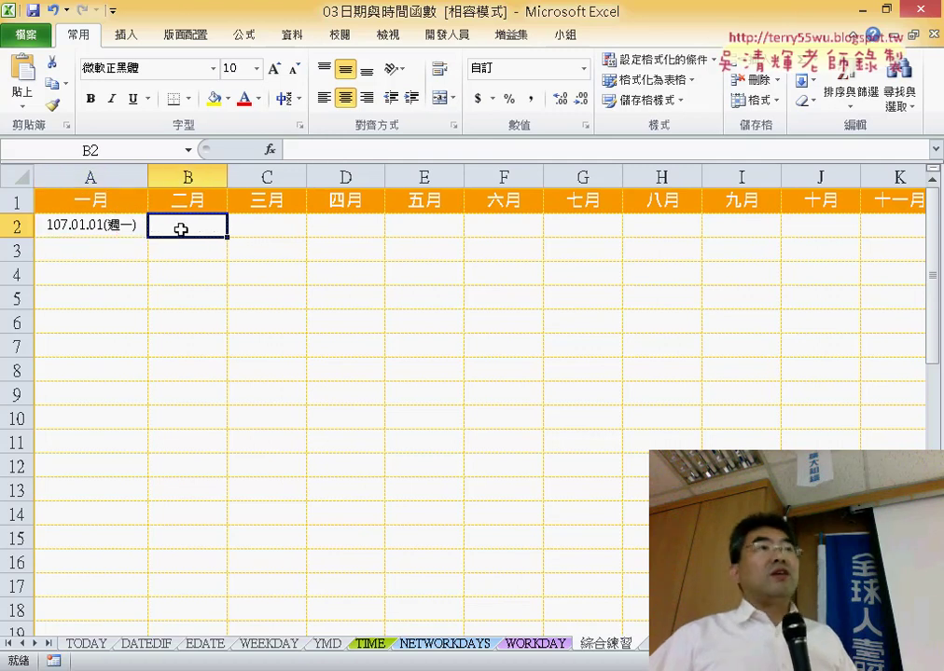
pyautogui.click(254, 226)
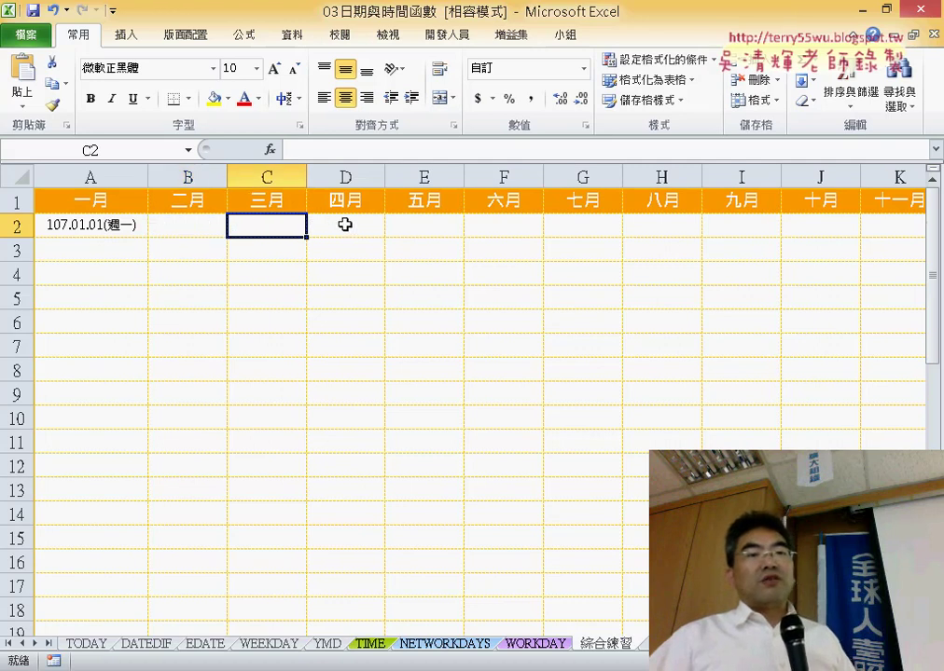
pyautogui.click(346, 225)
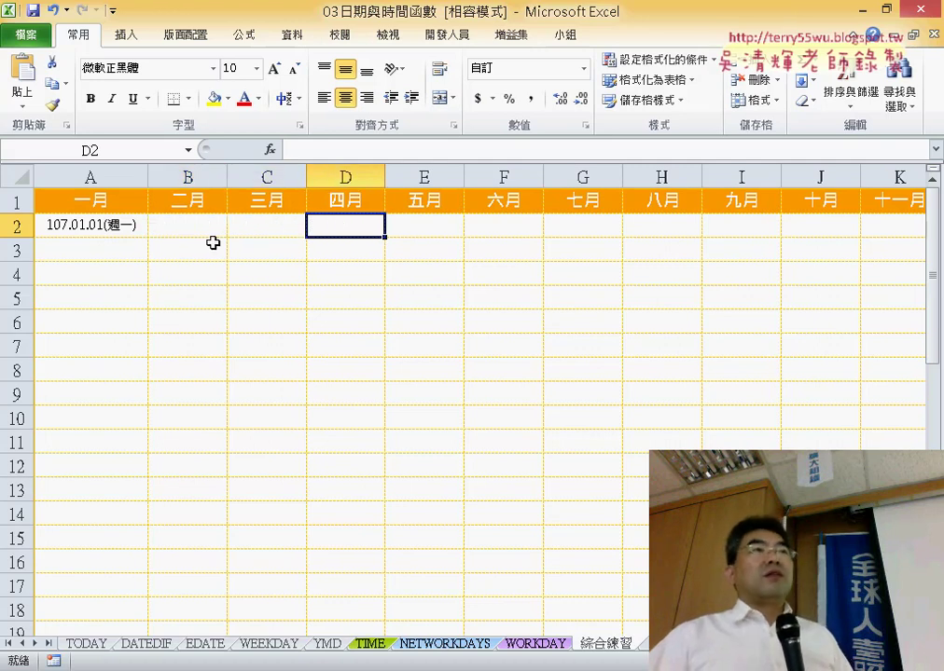
pyautogui.click(111, 253)
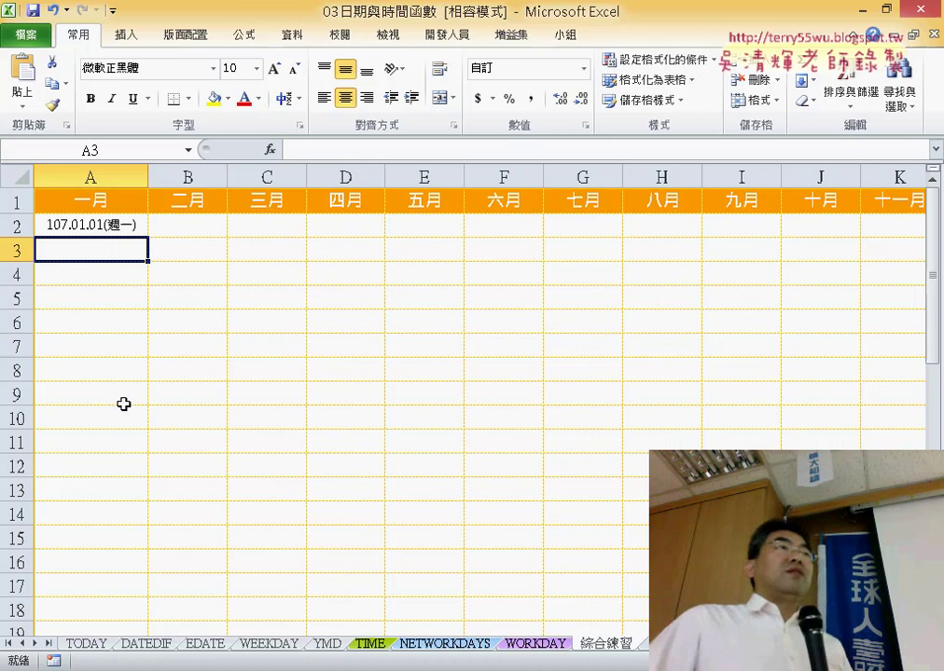
pyautogui.click(205, 220)
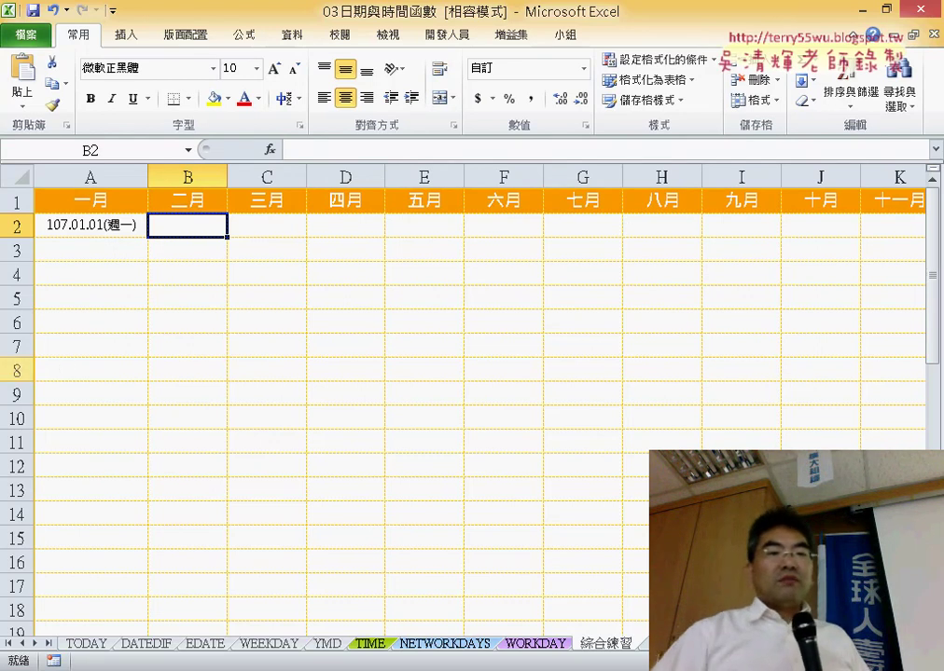
# Read the EDATE function's description in the function browser without inserting it.
pyautogui.click(270, 149)
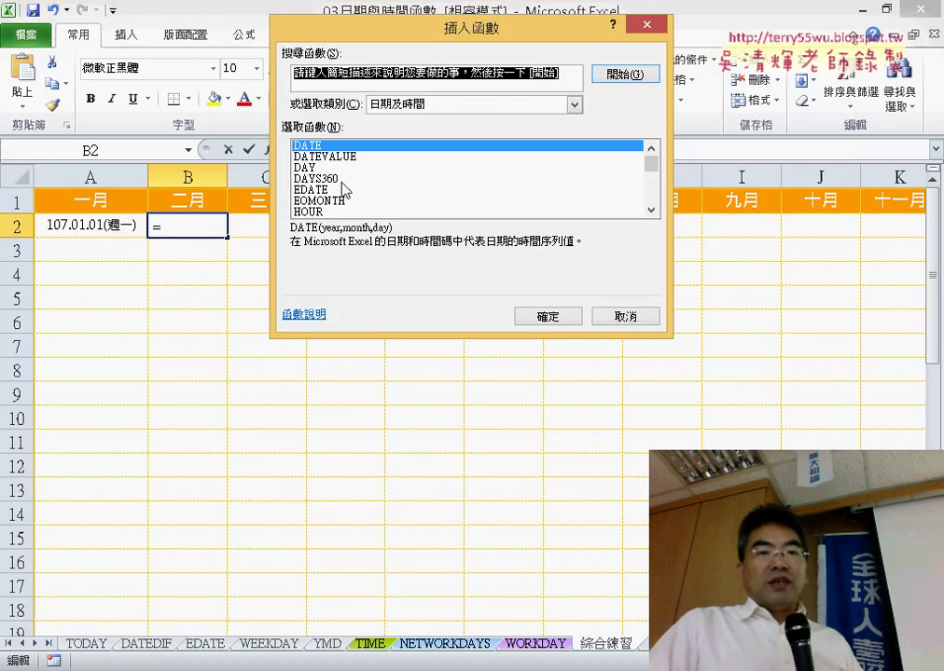
pyautogui.click(336, 190)
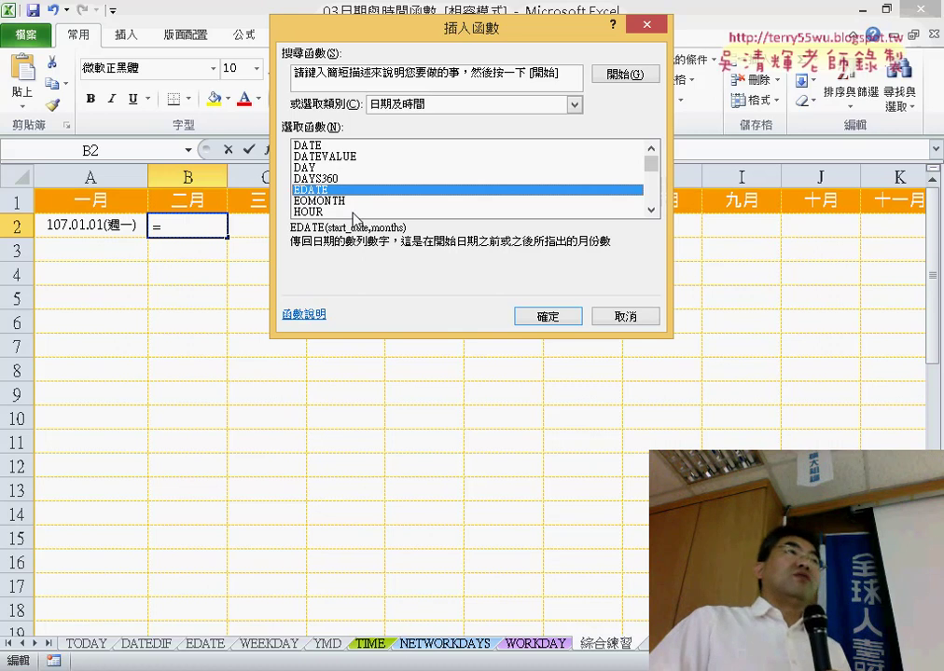
pyautogui.click(644, 317)
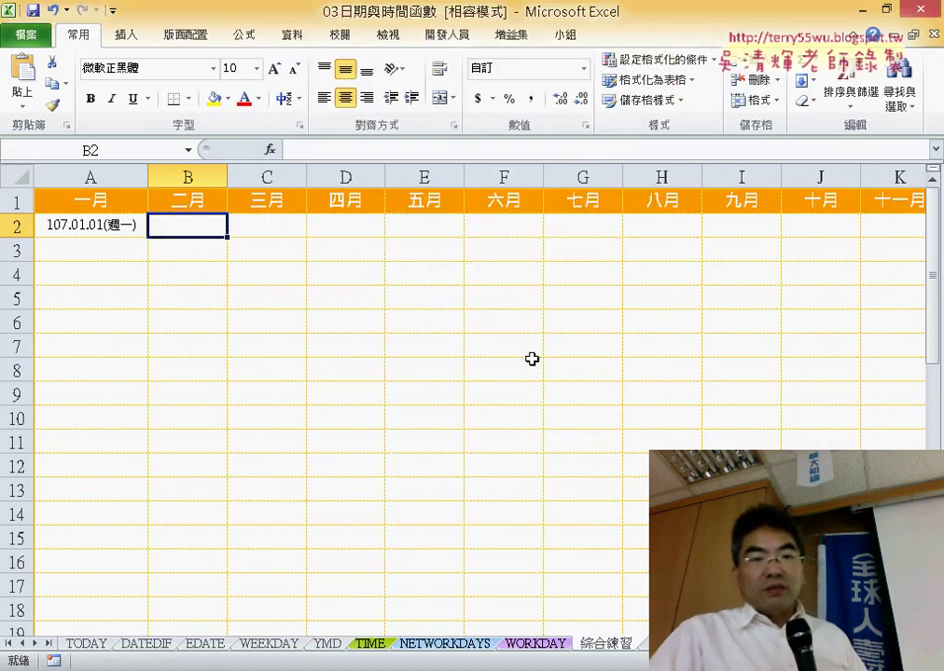
# Review the EDATE example sheet, then return to the 綜合練習 calendar sheet.
pyautogui.scroll(-5, 531, 359)
pyautogui.scroll(-4, 530, 359)
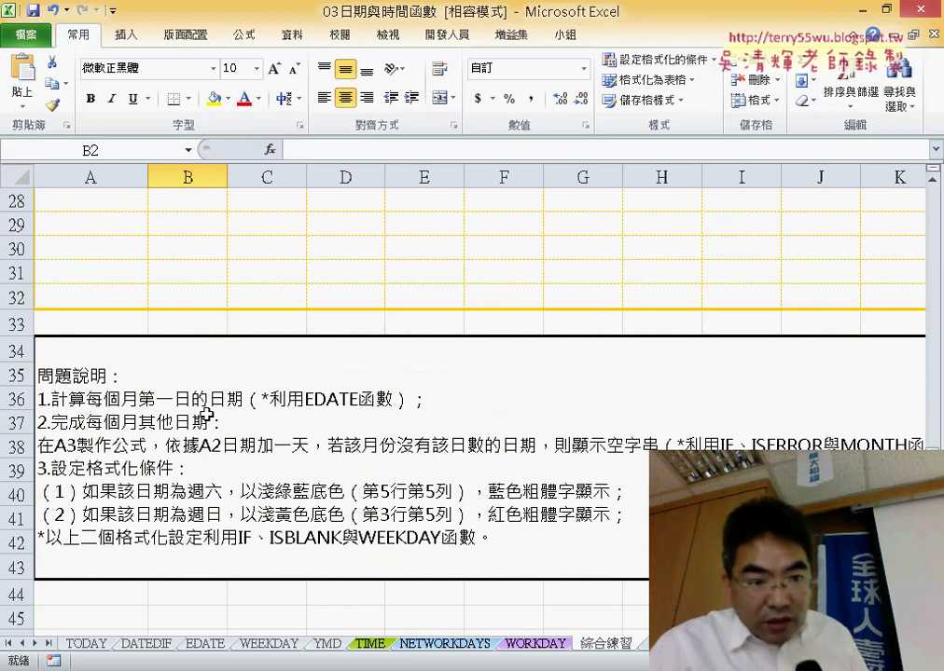
pyautogui.scroll(8, 204, 401)
pyautogui.scroll(1, 205, 396)
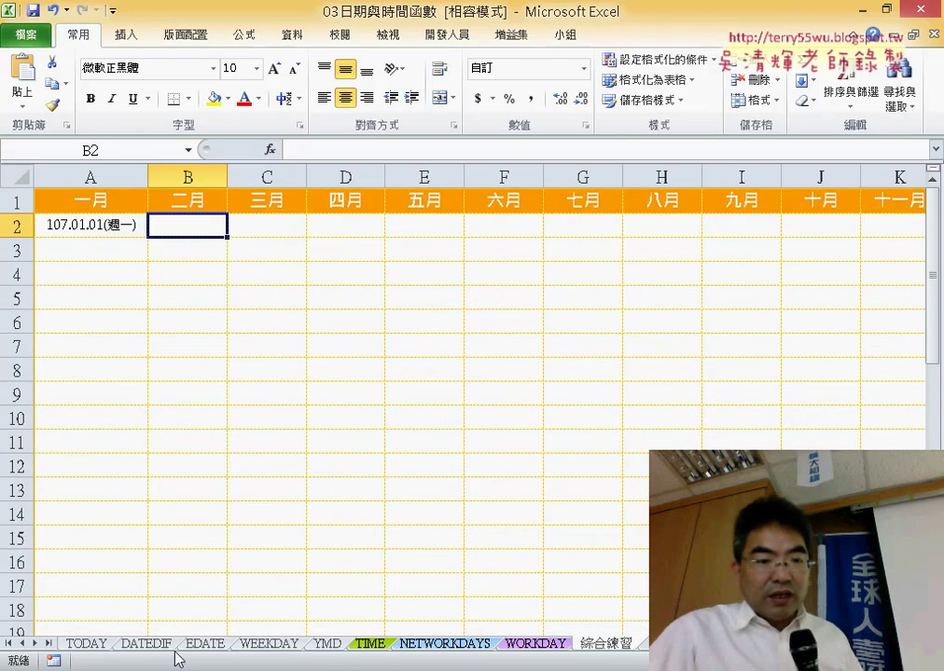
pyautogui.click(204, 643)
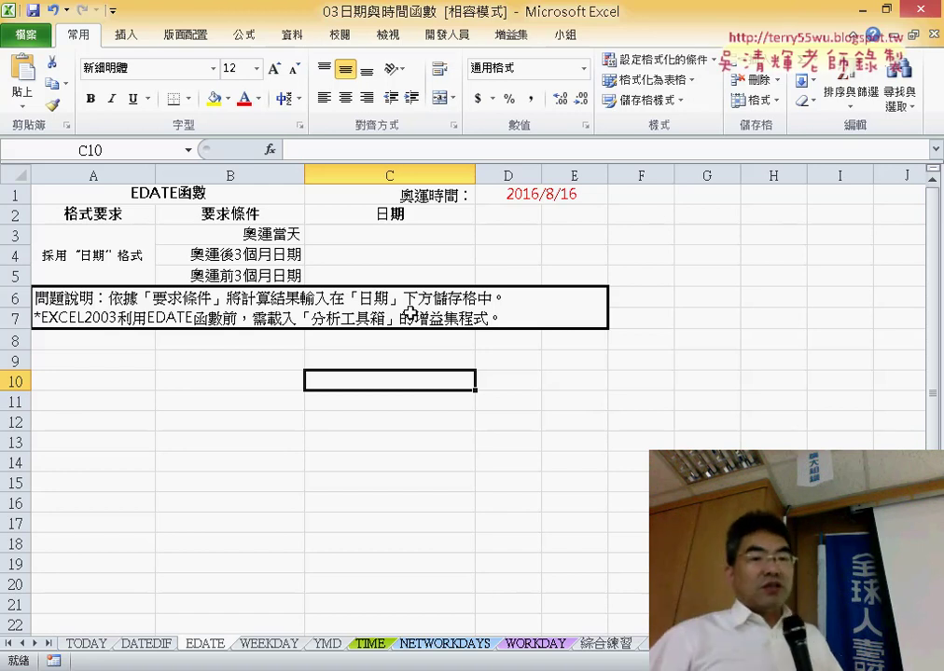
pyautogui.click(611, 647)
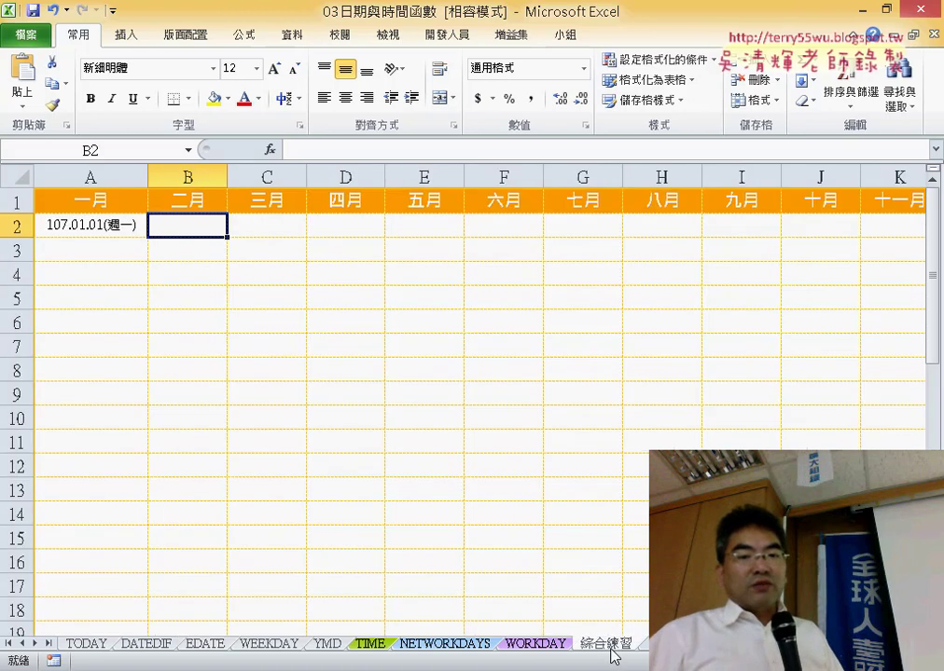
# Enter =EDATE(A2,1) in B2 so February starts at 107.02.01(週四).
pyautogui.click(269, 149)
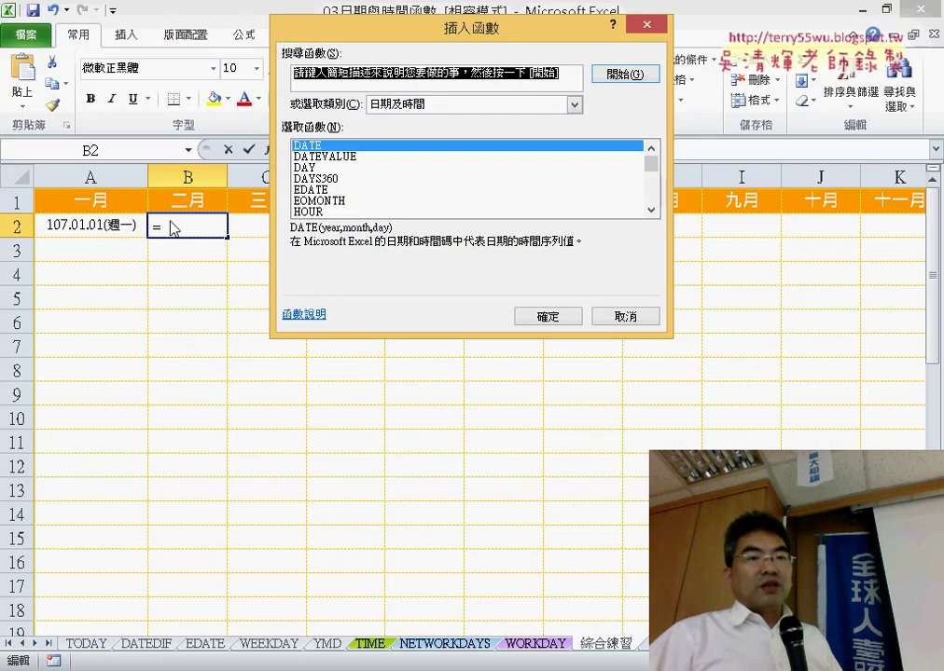
pyautogui.click(322, 190)
pyautogui.click(548, 317)
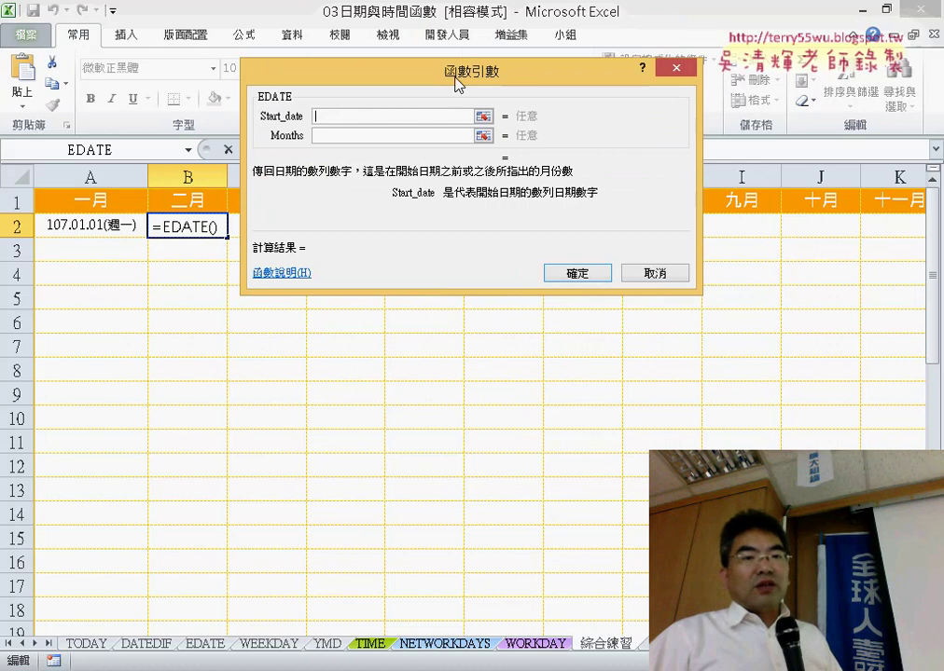
pyautogui.moveTo(457, 84); pyautogui.dragTo(444, 293)
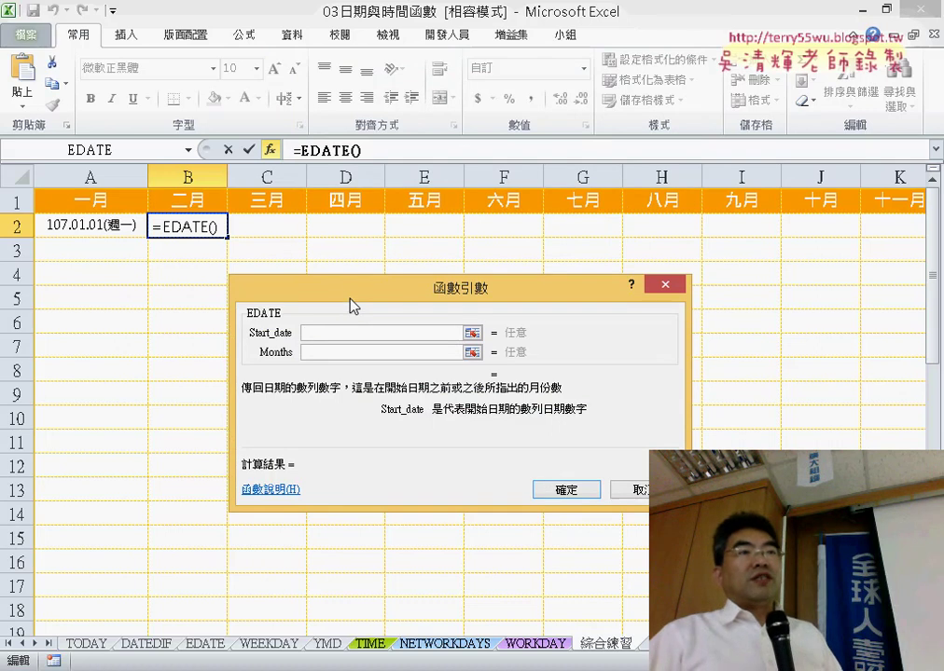
pyautogui.click(108, 226)
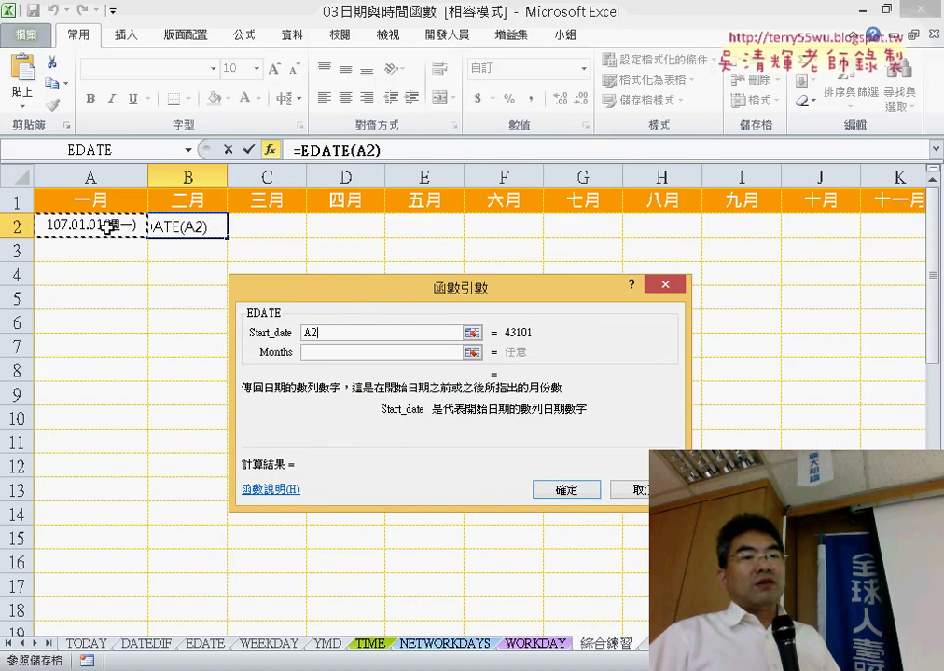
pyautogui.click(318, 353)
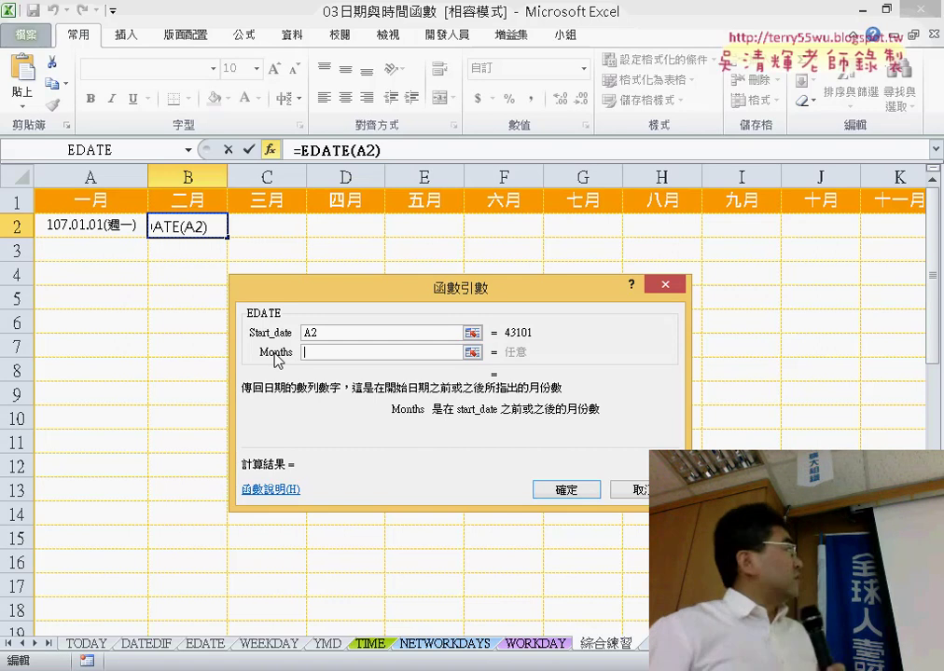
pyautogui.moveTo(380, 288); pyautogui.dragTo(425, 126)
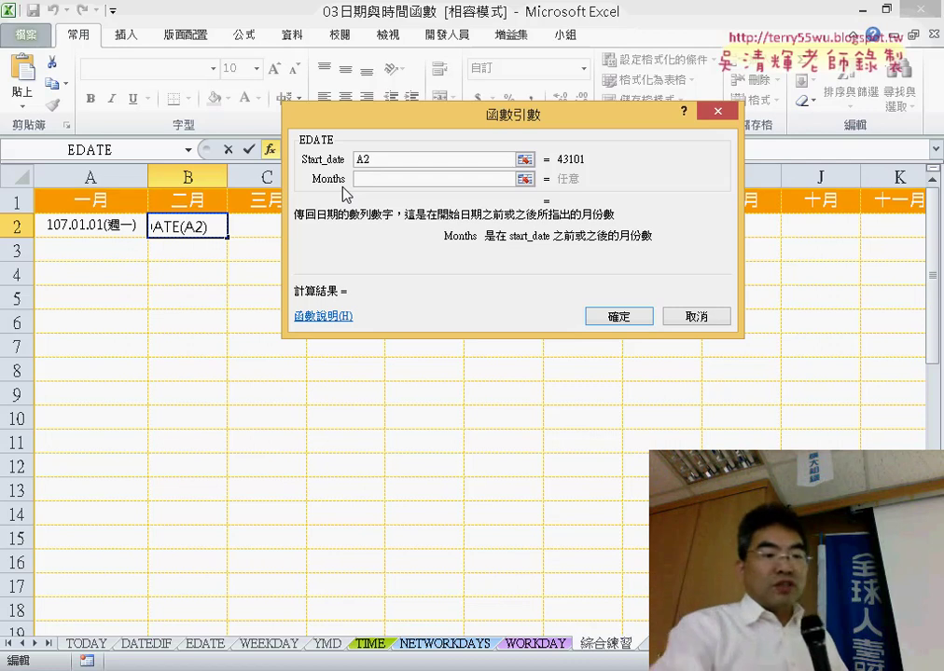
pyautogui.write('1')
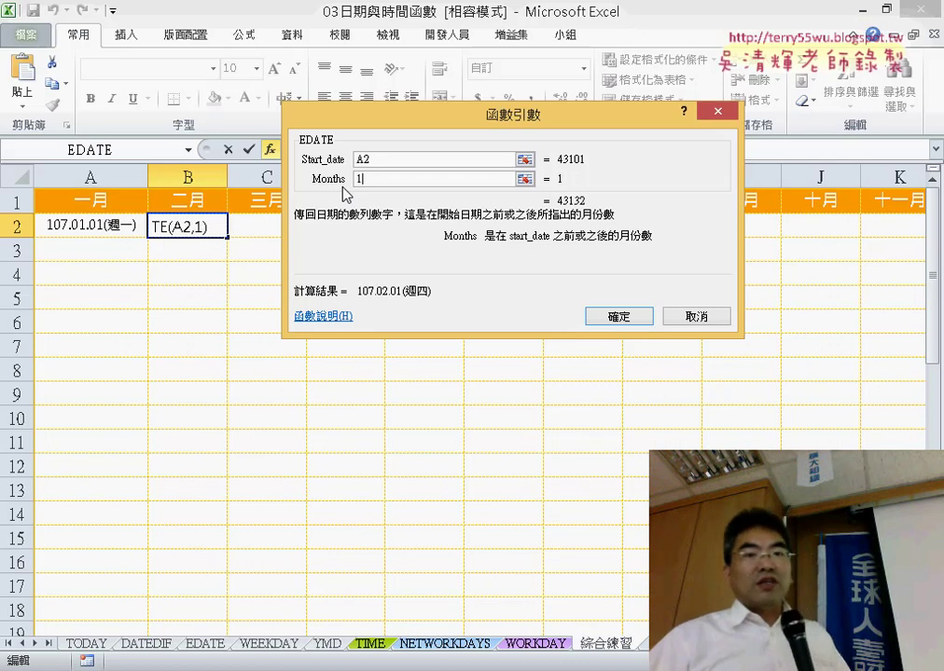
pyautogui.click(636, 318)
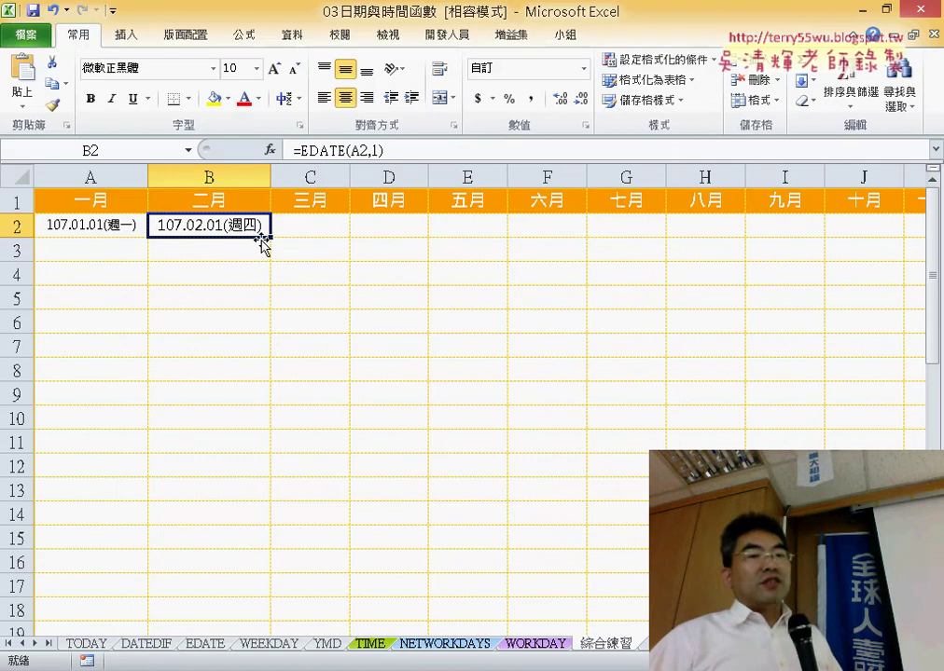
# Copy B2's formula into C2 and widen column C to fit the date.
pyautogui.moveTo(272, 236); pyautogui.dragTo(343, 228)
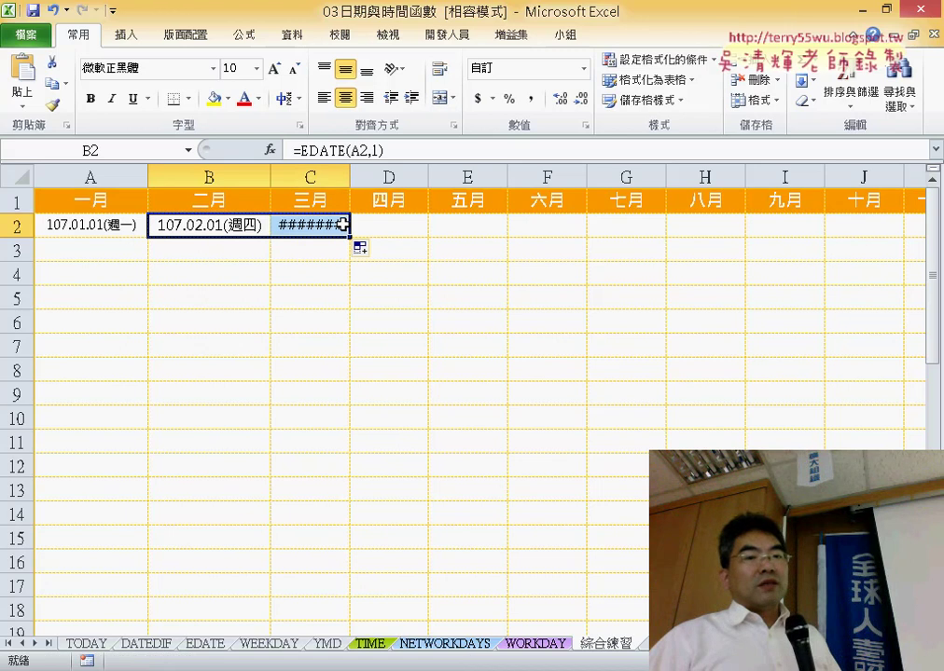
pyautogui.moveTo(350, 180); pyautogui.dragTo(387, 185)
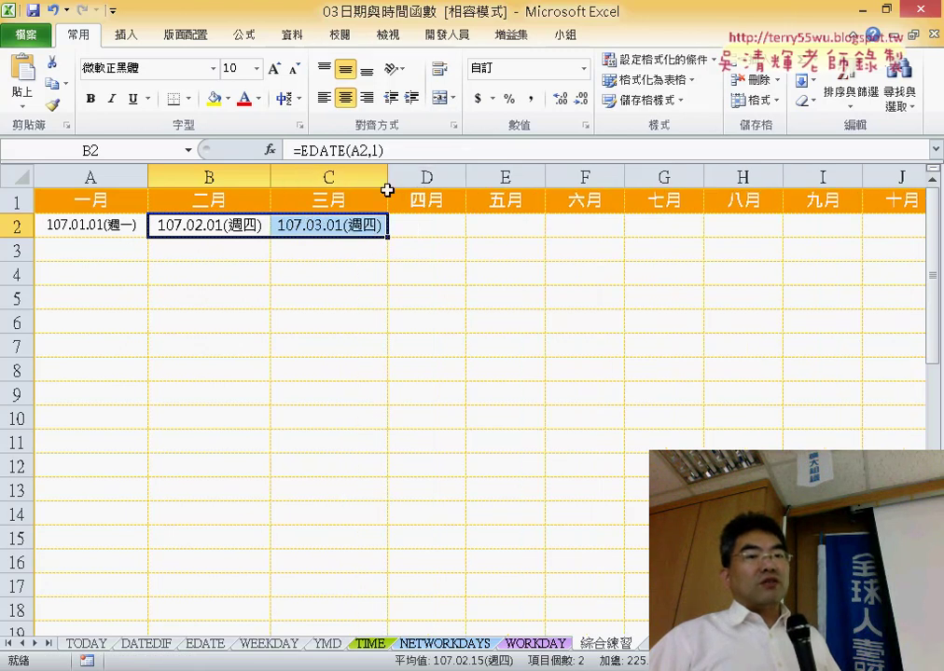
pyautogui.click(345, 227)
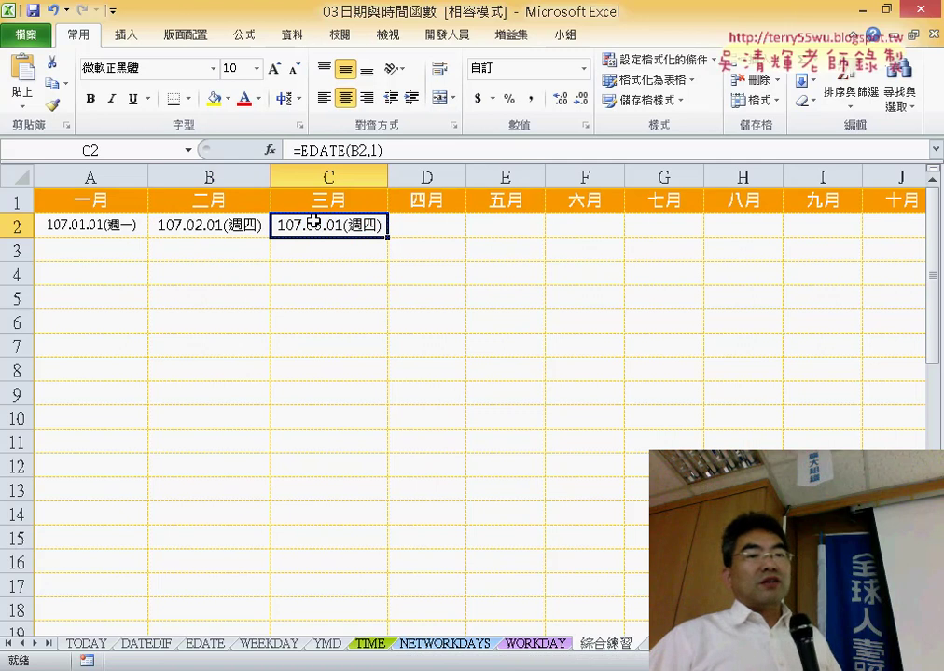
pyautogui.click(221, 234)
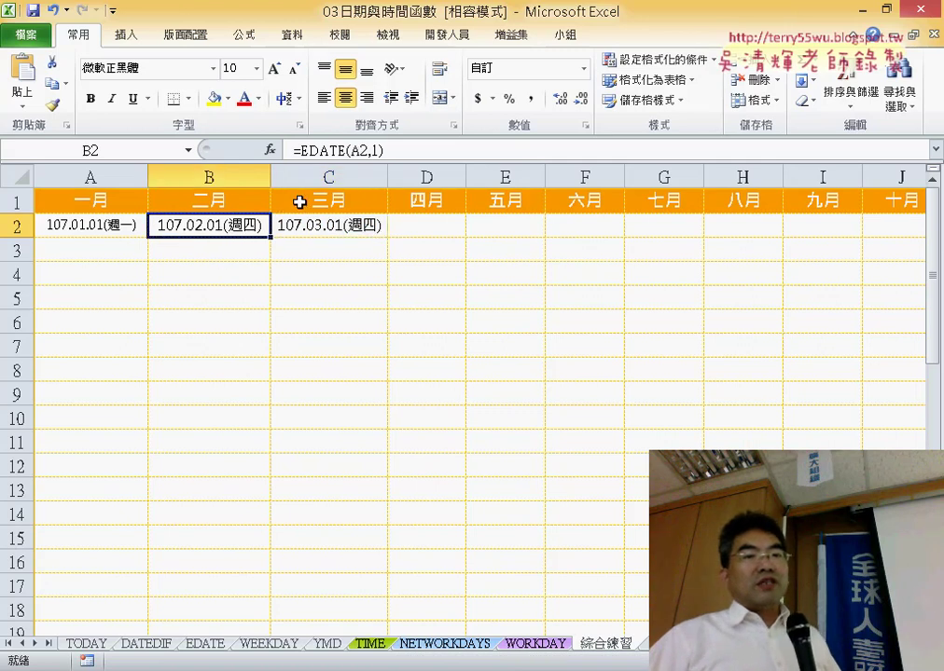
# Point C2's formula at B2 so it reads =EDATE(B2,1), then begin copying B2 along row 2.
pyautogui.click(352, 149)
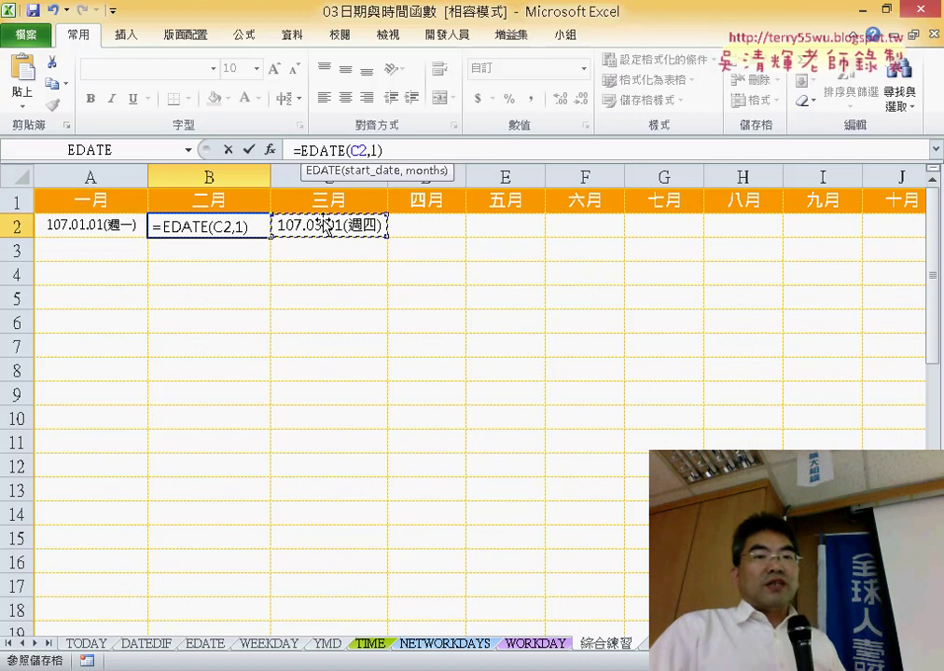
pyautogui.click(228, 149)
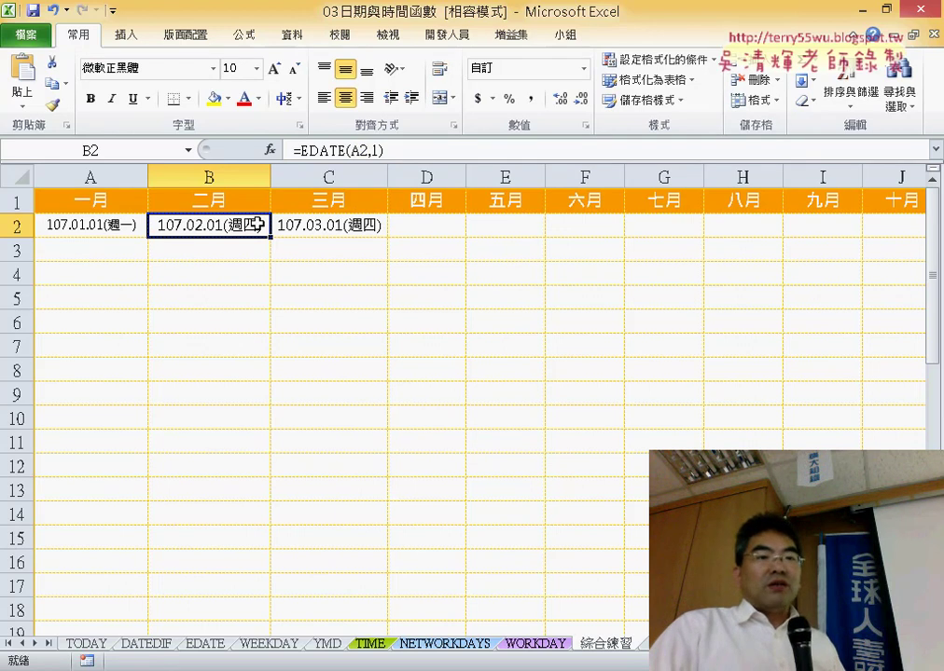
pyautogui.click(336, 225)
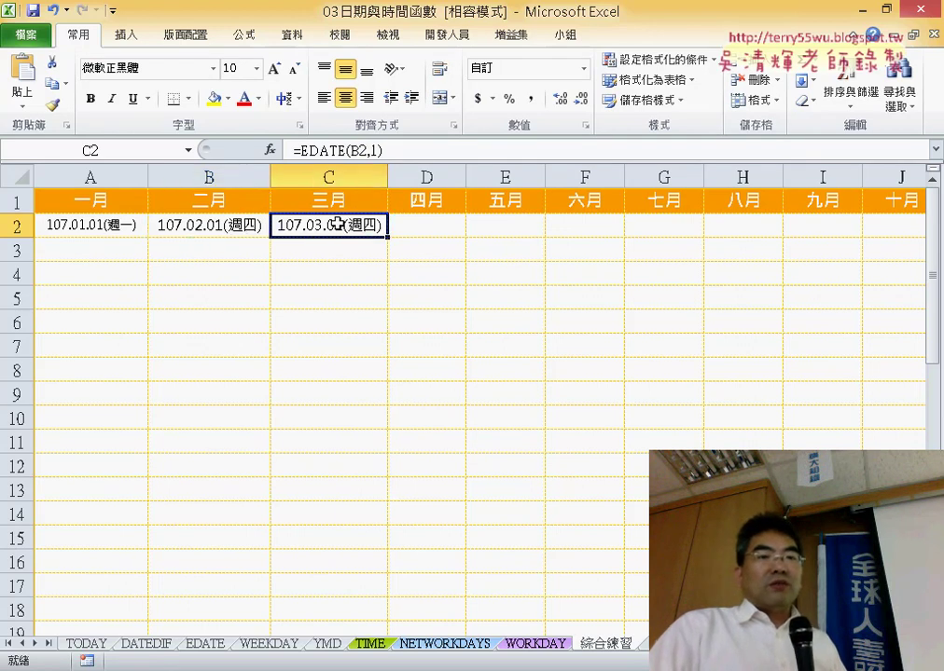
pyautogui.click(367, 148)
pyautogui.doubleClick(358, 149)
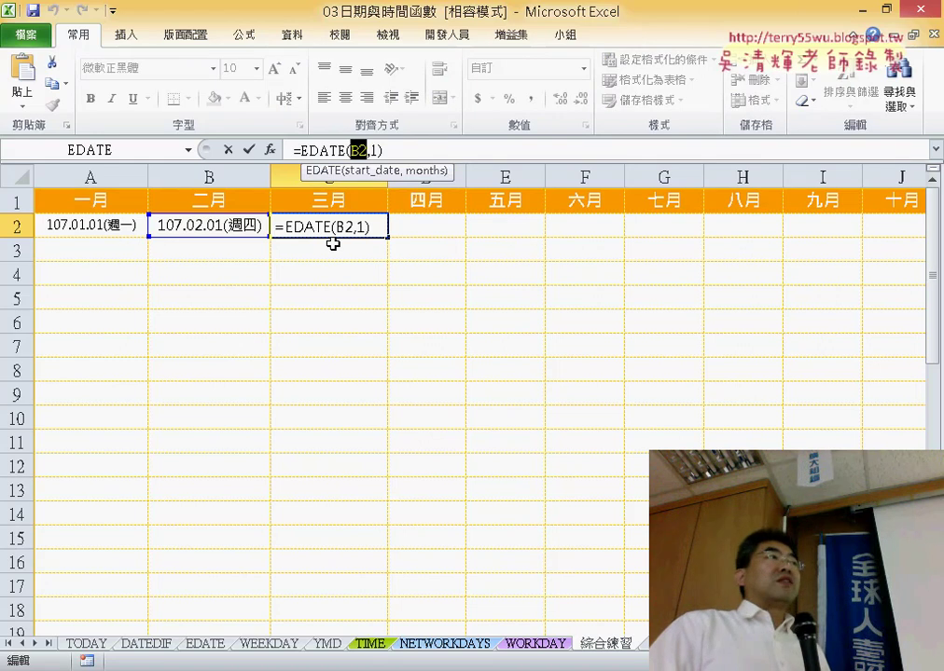
pyautogui.click(236, 225)
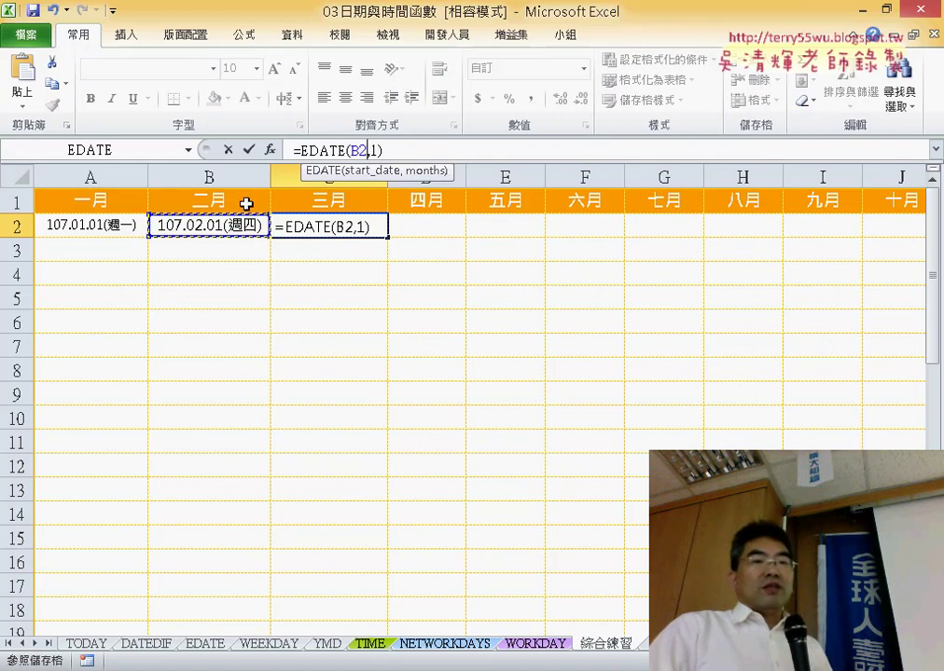
pyautogui.click(248, 149)
pyautogui.click(234, 228)
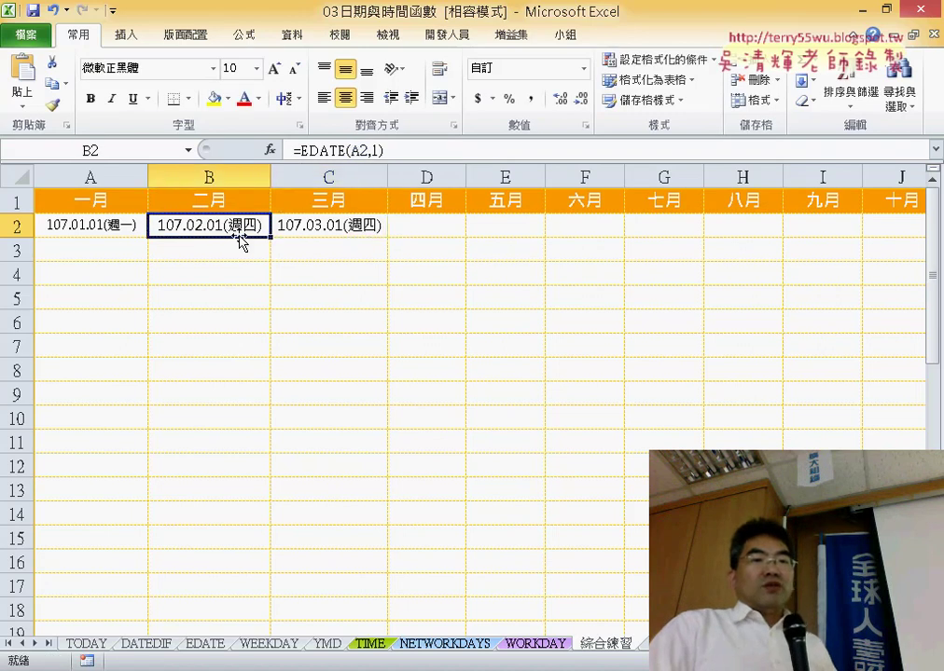
pyautogui.moveTo(271, 238)
pyautogui.mouseDown()
pyautogui.moveTo(918, 224)
pyautogui.moveTo(772, 213)
pyautogui.mouseUp()
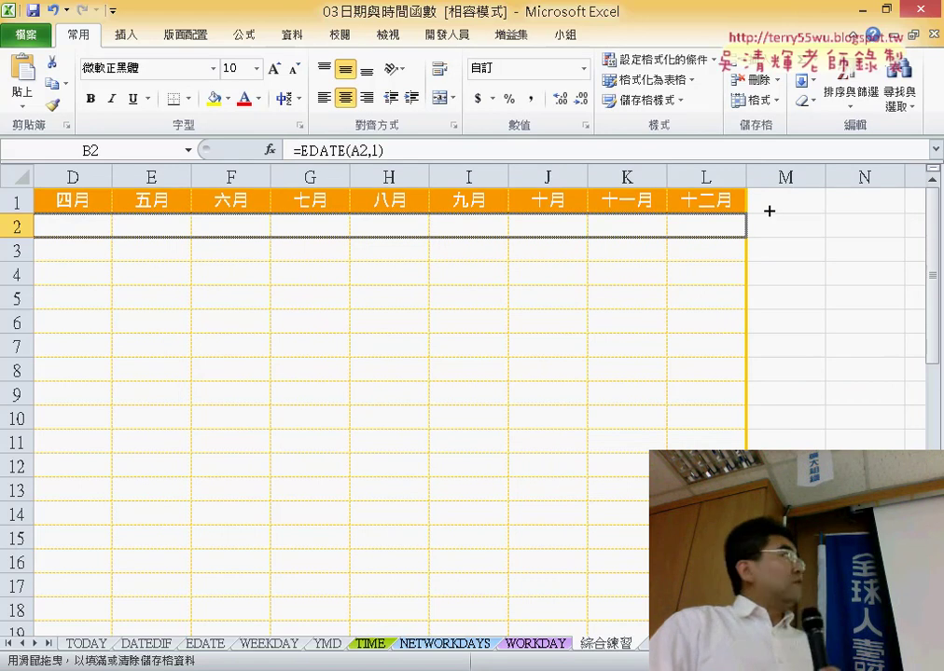
# Fill the EDATE formula through December's column L, leaving D2:L2 showing ######.
pyautogui.moveTo(769, 212); pyautogui.dragTo(765, 212)
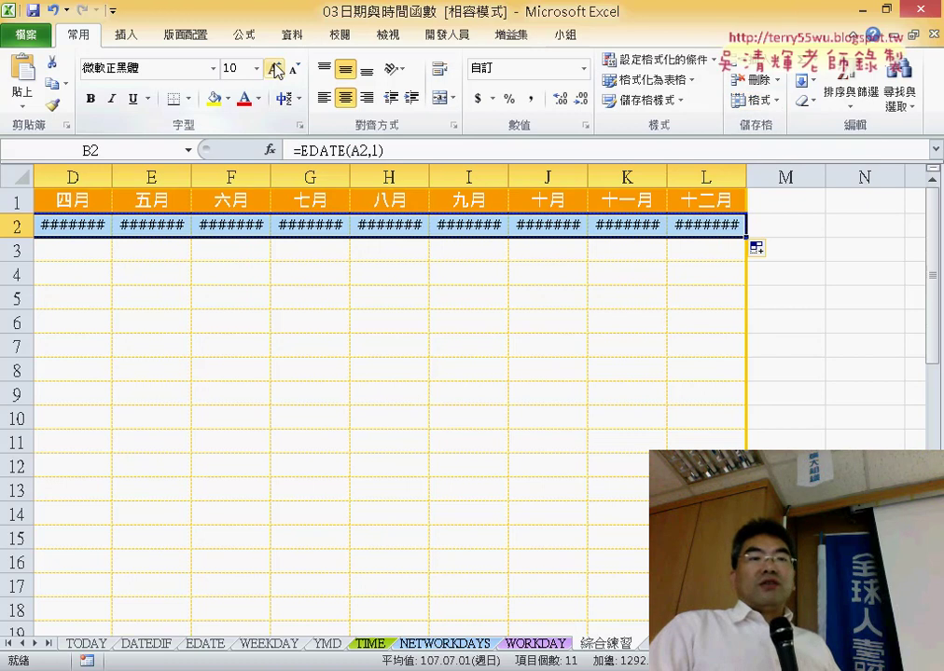
pyautogui.click(771, 100)
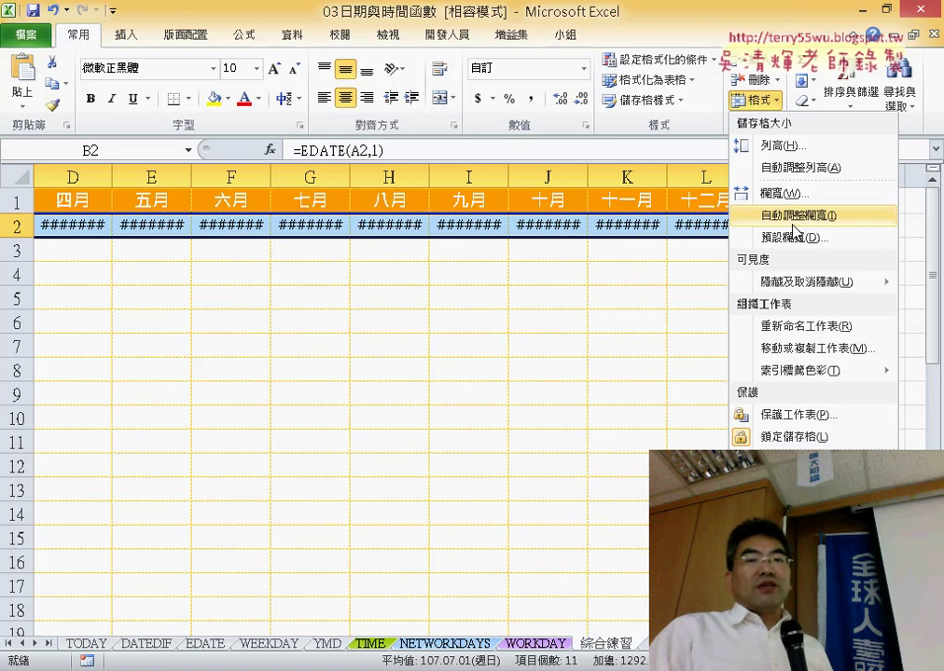
# AutoFit the month column widths so row 2's first-of-month dates display in full.
pyautogui.click(792, 220)
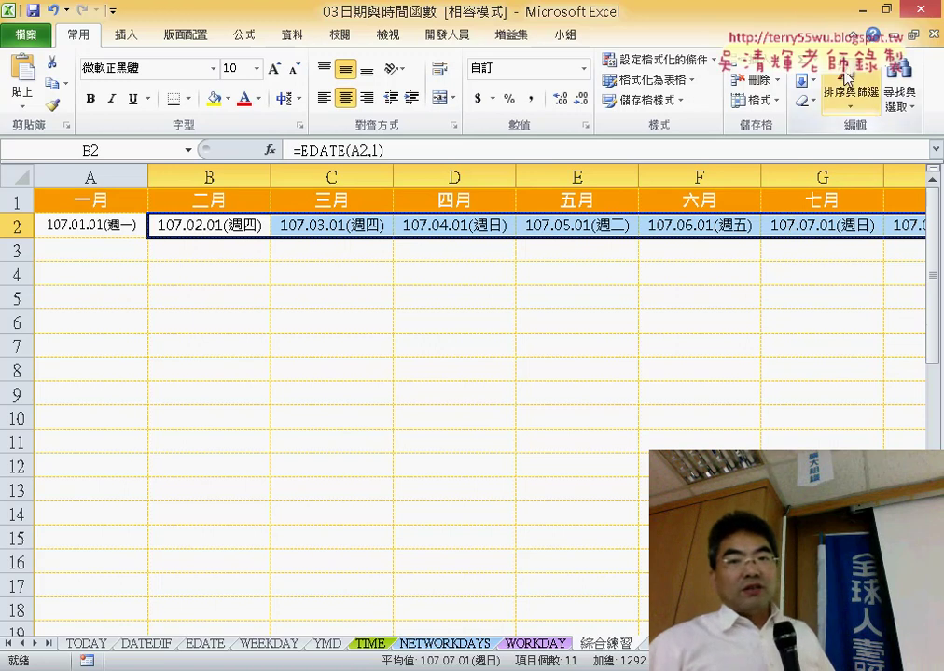
pyautogui.click(760, 100)
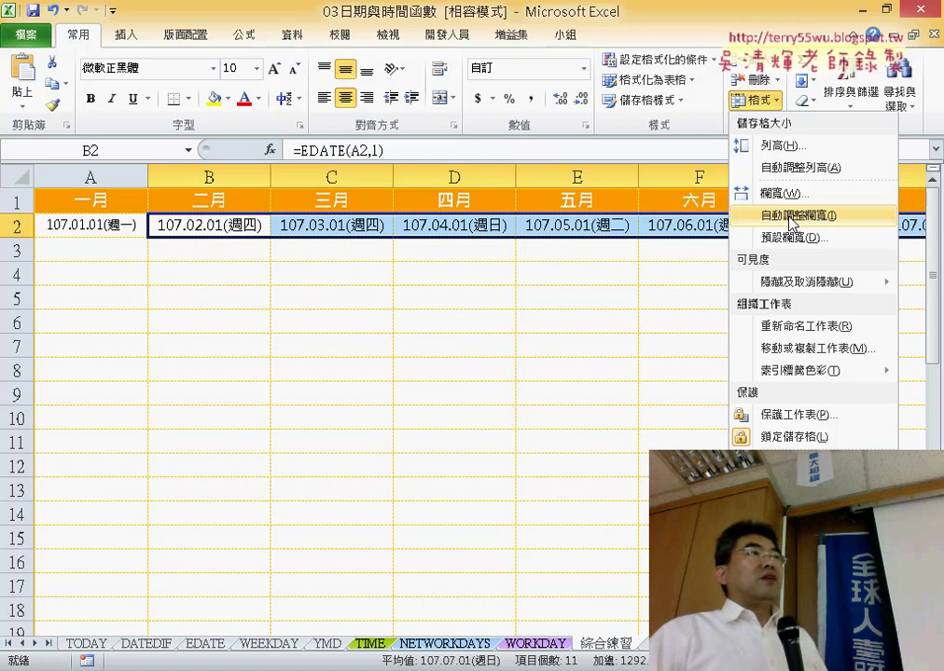
pyautogui.click(119, 245)
# Inspect the empty cell A3 and the underlying value of A2.
pyautogui.click(116, 250)
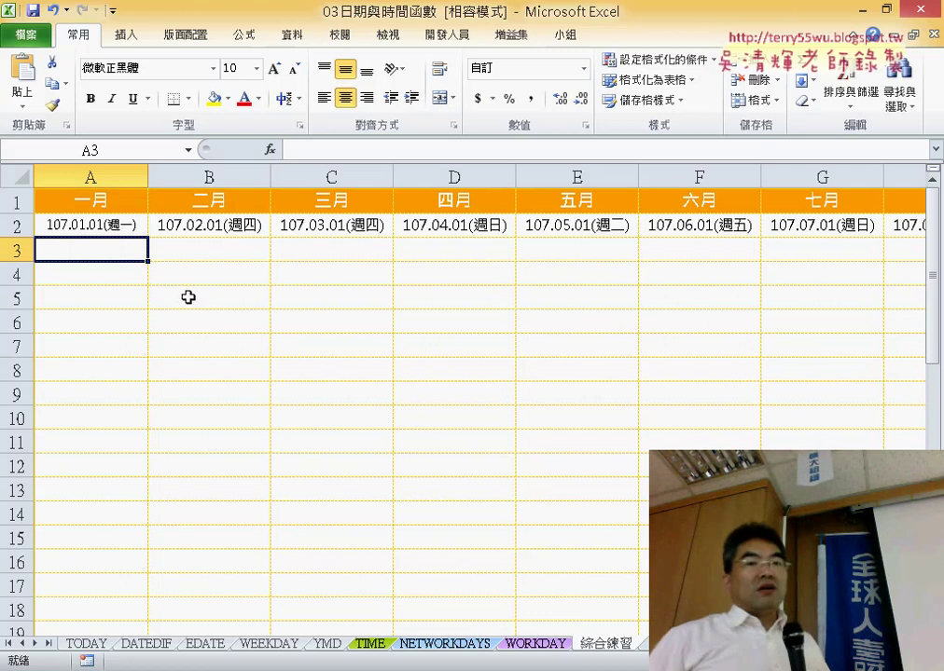
pyautogui.click(124, 226)
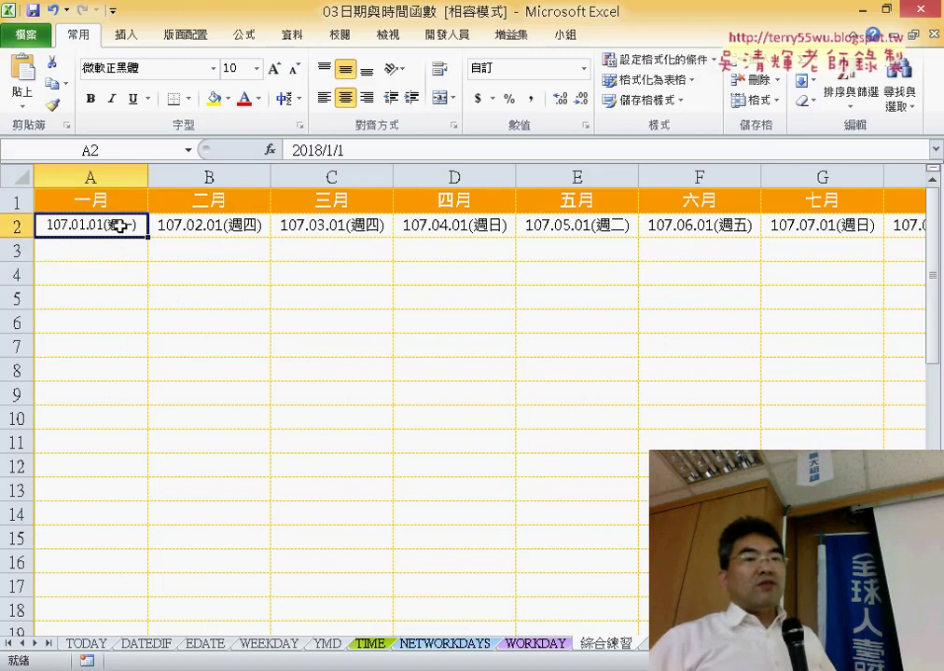
pyautogui.click(122, 250)
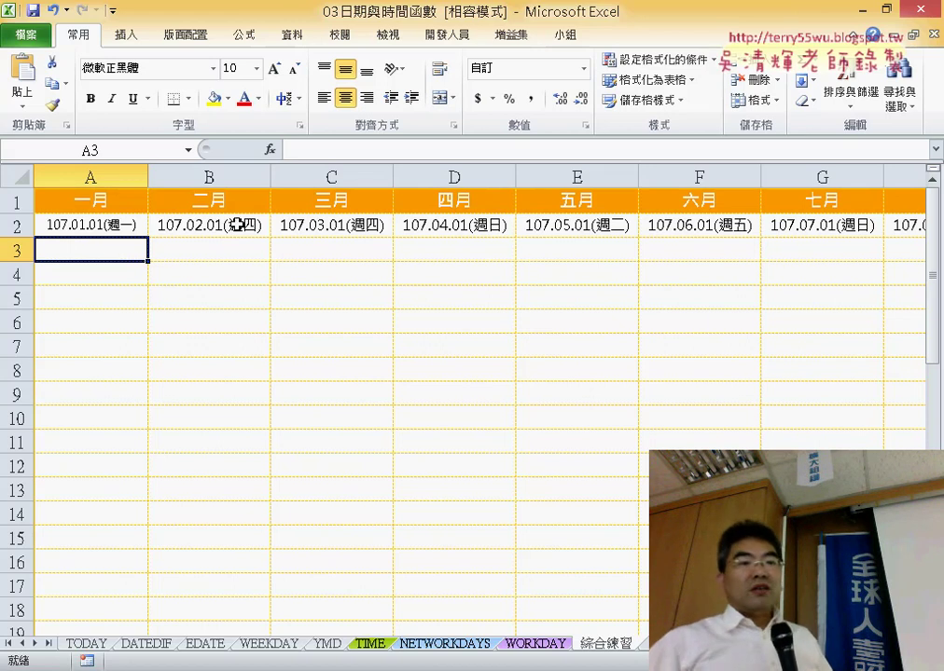
pyautogui.click(109, 223)
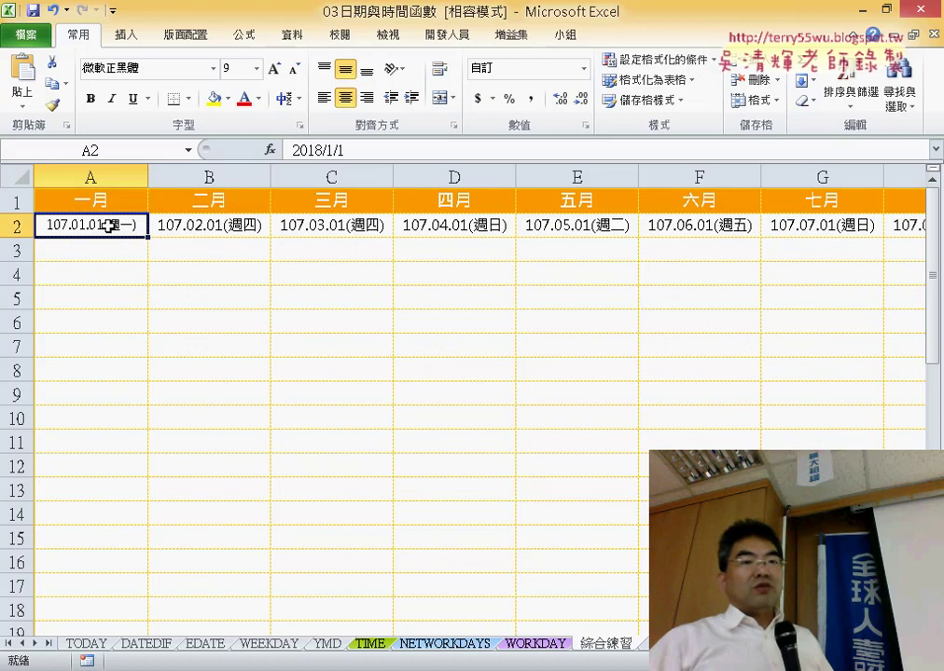
# Switch A2's number format to General, revealing the serial number 43101.
pyautogui.rightClick(110, 225)
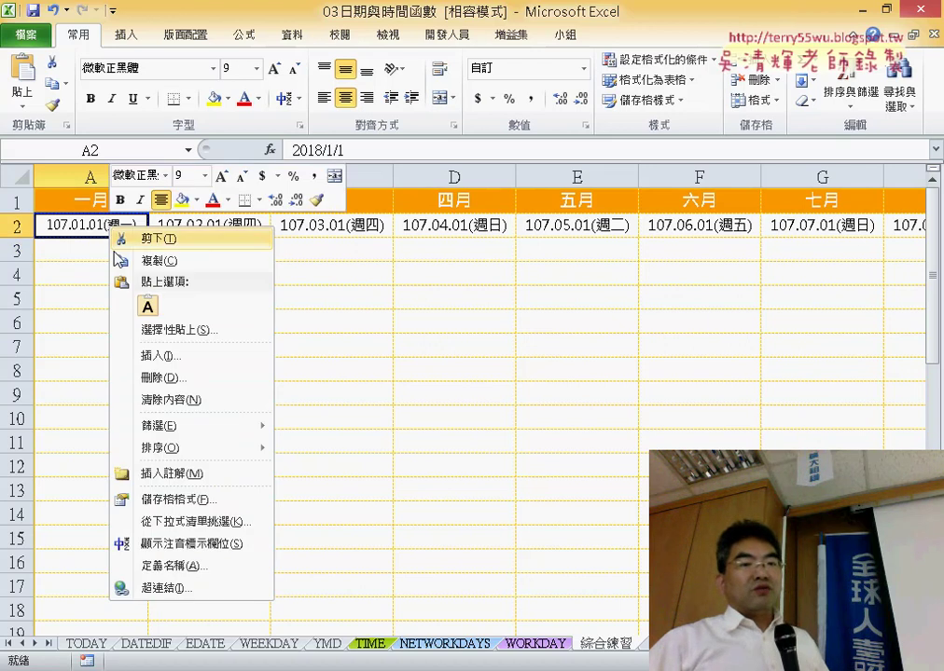
pyautogui.click(177, 501)
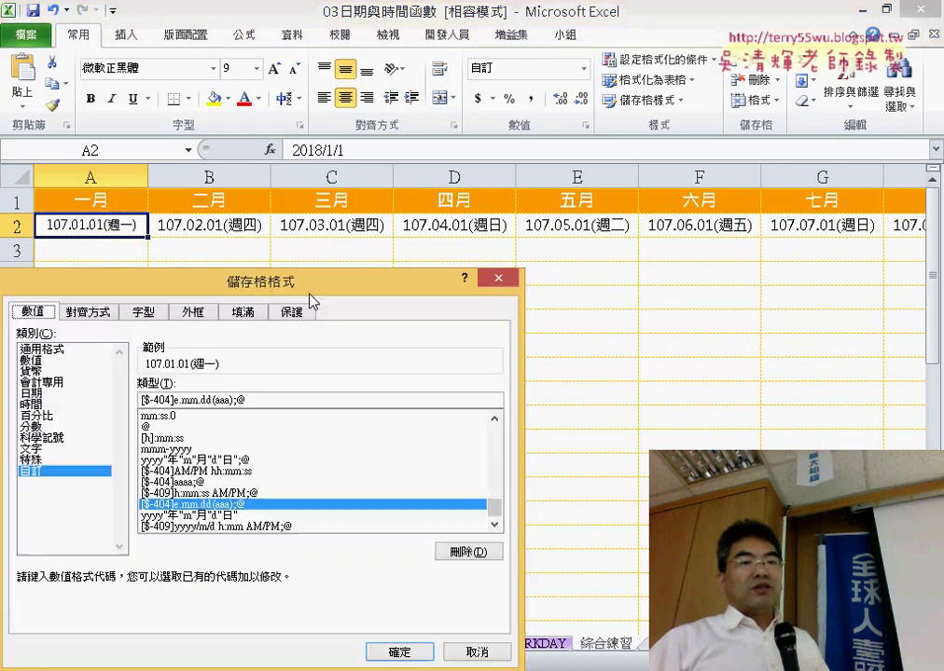
pyautogui.moveTo(316, 284); pyautogui.dragTo(514, 126)
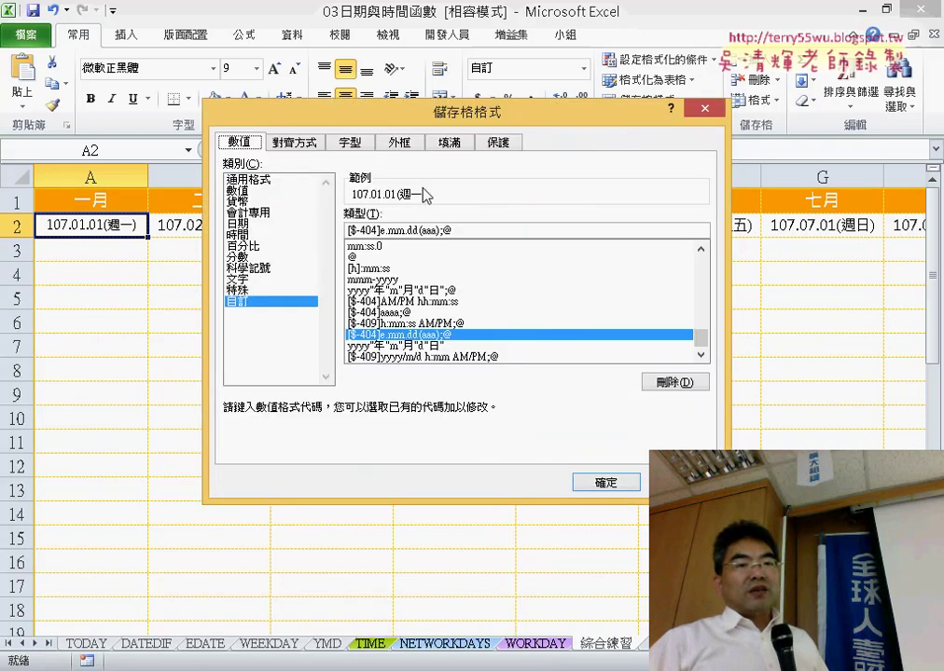
pyautogui.click(250, 179)
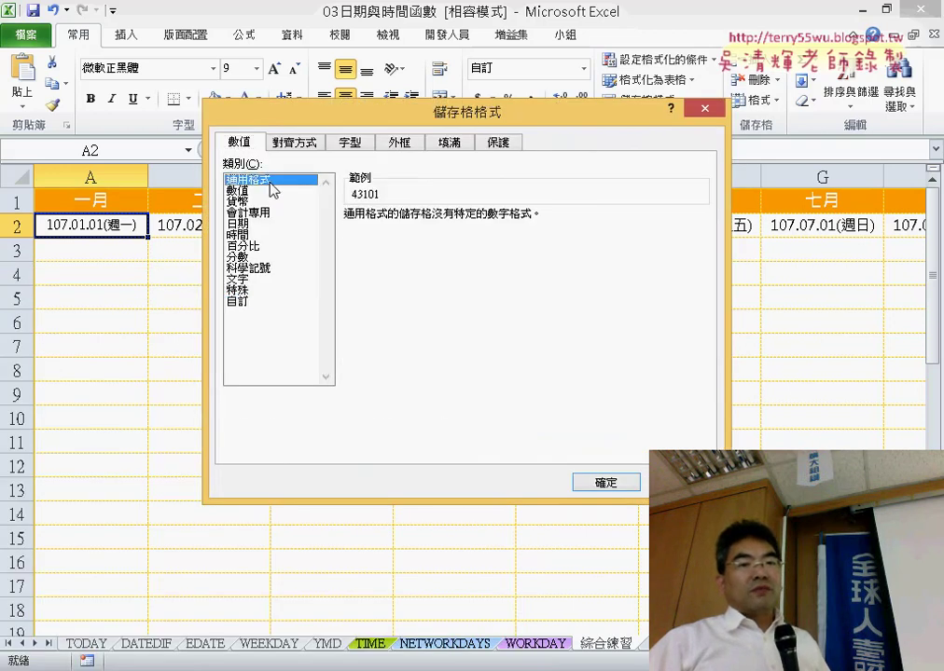
pyautogui.click(607, 485)
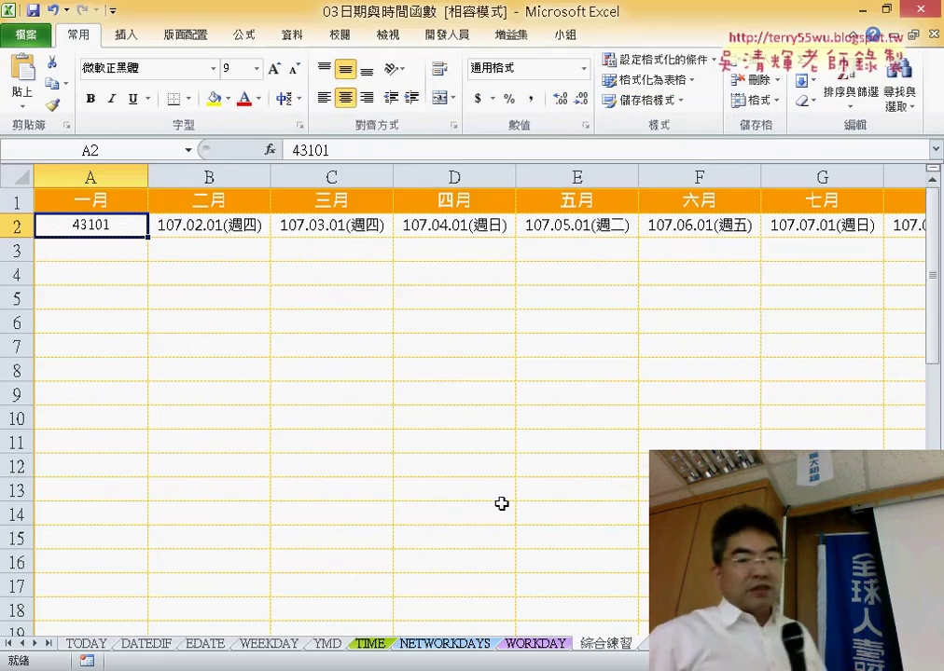
# Zoom in and reopen the Format Cells dialog for A2.
pyautogui.scroll(2, 467, 401)
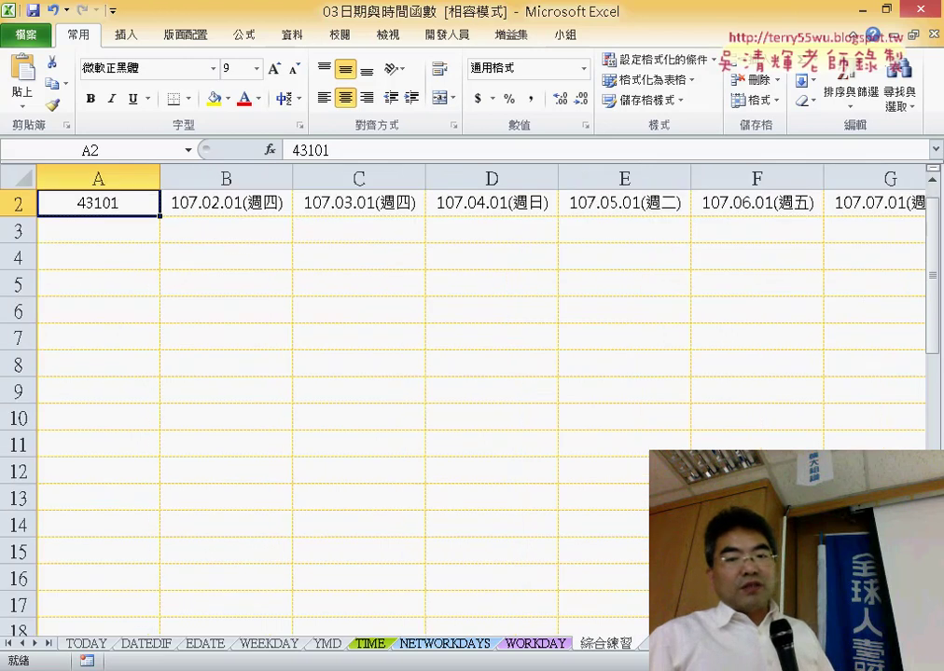
pyautogui.scroll(1, 575, 375)
pyautogui.scroll(1, 575, 375)
pyautogui.scroll(1, 575, 375)
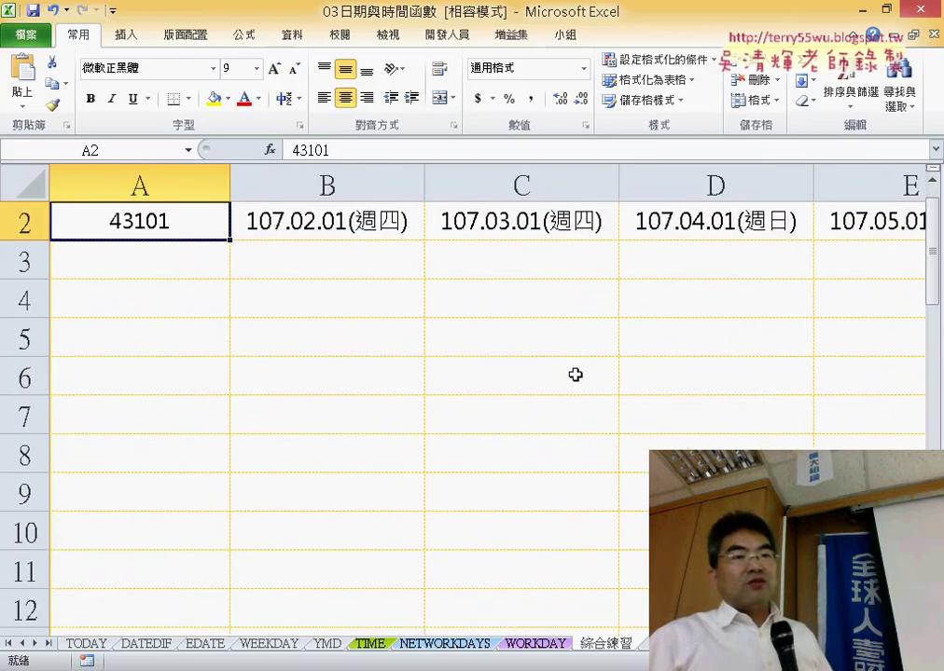
pyautogui.rightClick(210, 231)
pyautogui.click(283, 497)
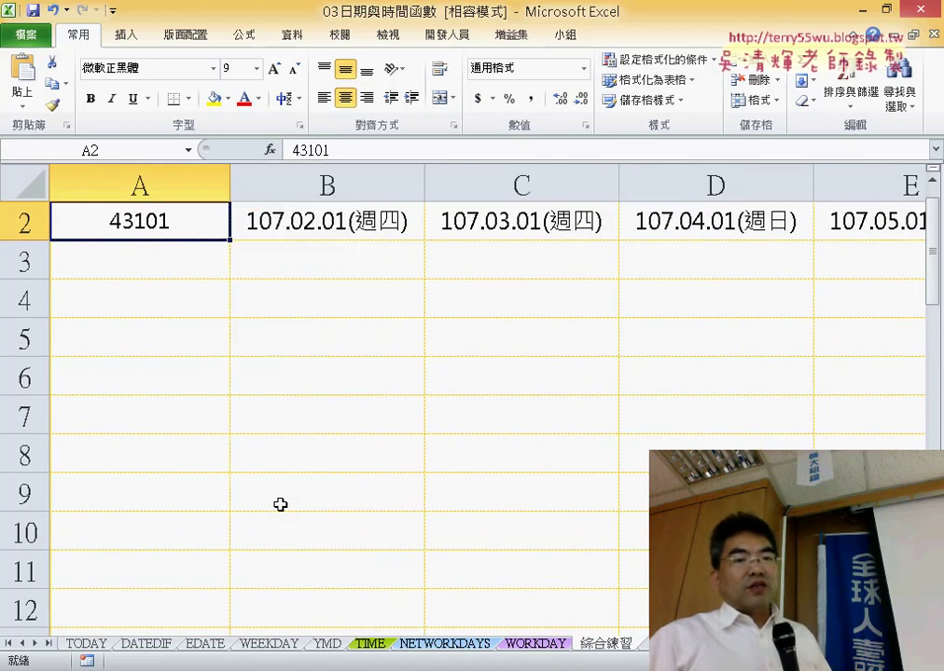
# Dismiss the Format Cells dialog for A2 unchanged and zoom back out.
pyautogui.moveTo(395, 290); pyautogui.dragTo(611, 135)
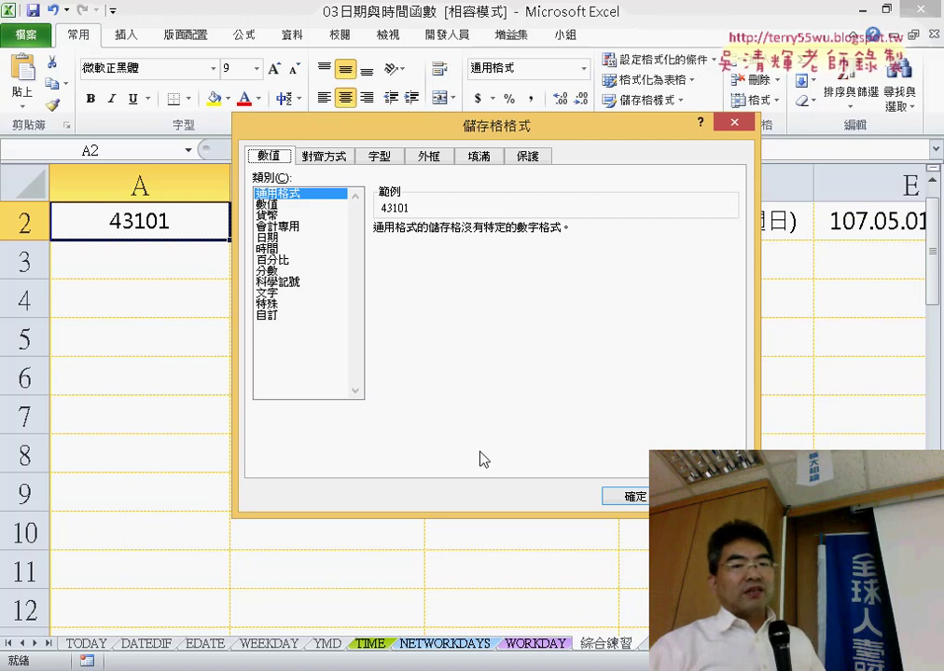
pyautogui.press('Escape')
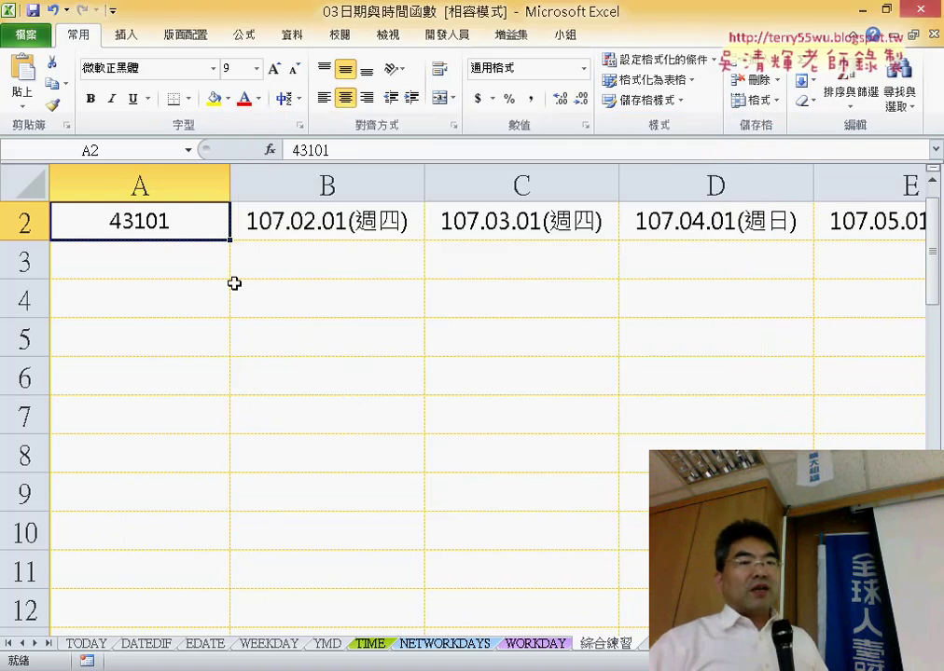
pyautogui.scroll(-1, 234, 283)
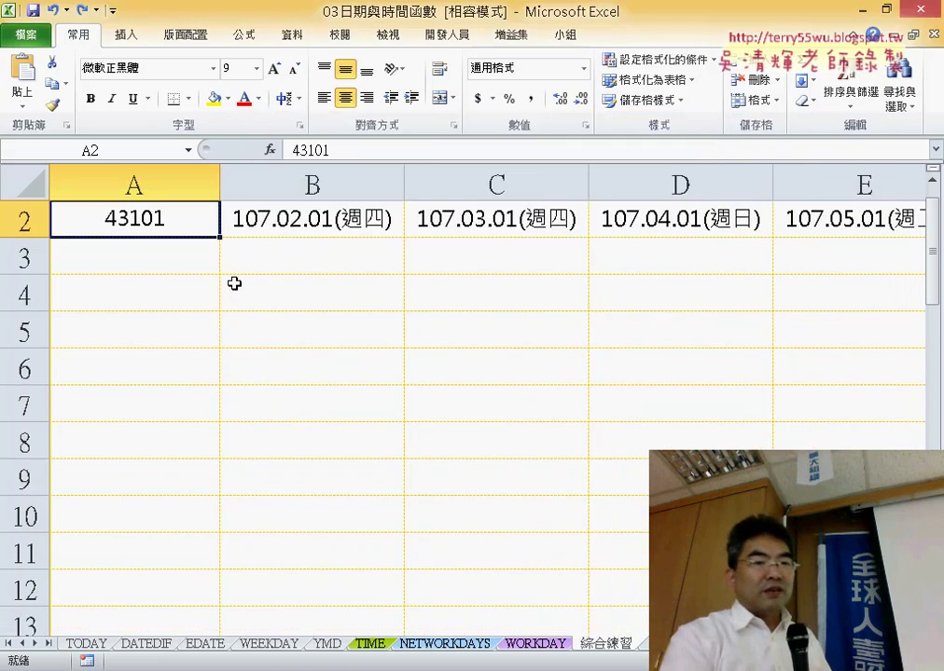
pyautogui.scroll(-1, 234, 284)
pyautogui.scroll(-2, 234, 284)
pyautogui.scroll(-1, 234, 283)
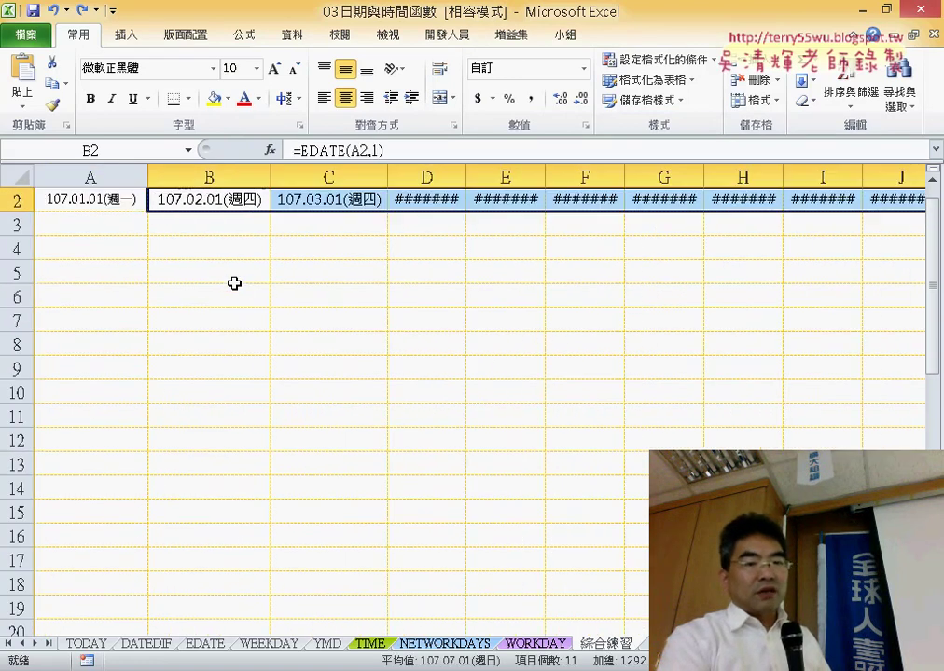
# Re-apply AutoFit Column Width so April and May dates in row 2 show in full.
pyautogui.hotkey('alt', 'h')
pyautogui.press('o')
pyautogui.press('i')
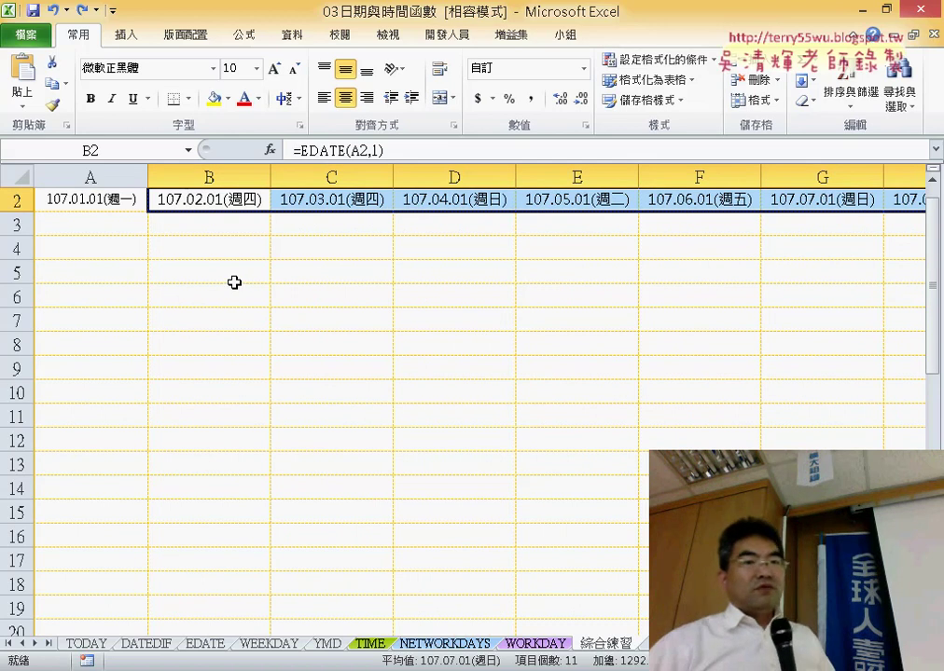
pyautogui.click(112, 201)
pyautogui.click(118, 227)
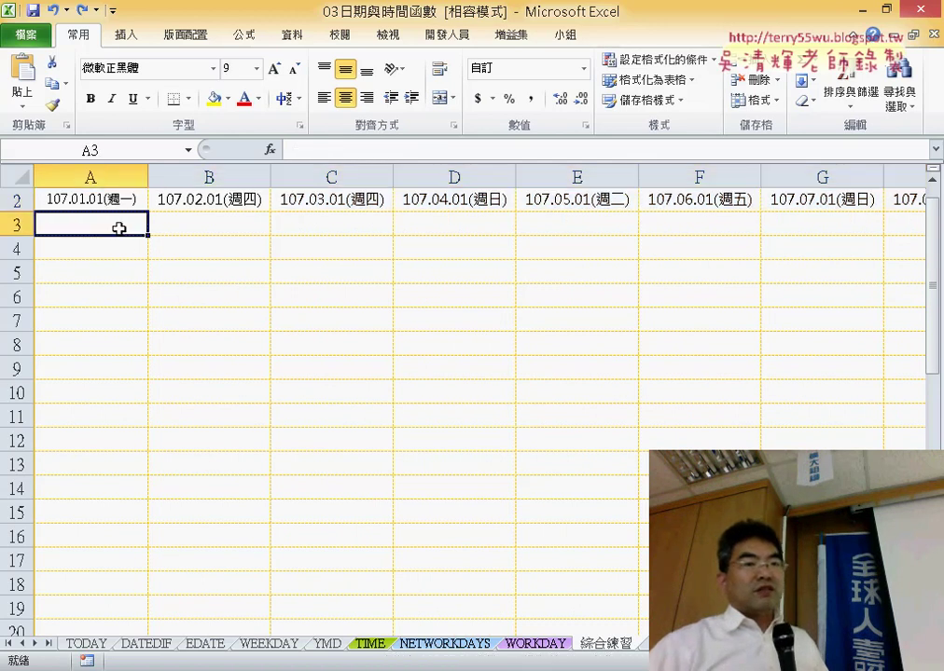
# Enter =A2+1 in A3 so it shows 107.01.02(週二).
pyautogui.scroll(1, 709, 436)
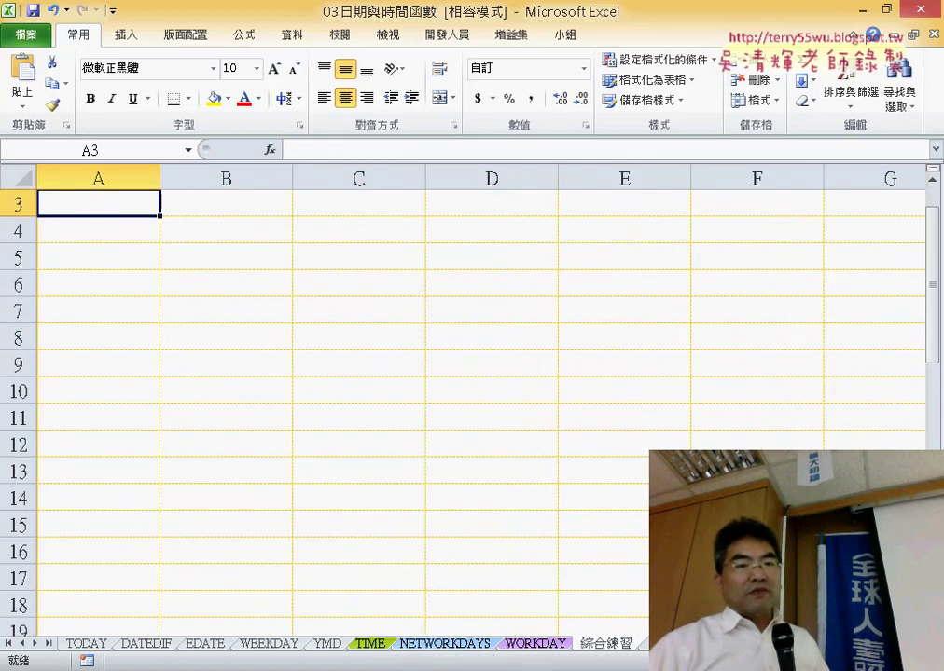
pyautogui.scroll(1, 709, 436)
pyautogui.scroll(1, 710, 436)
pyautogui.scroll(2, 710, 435)
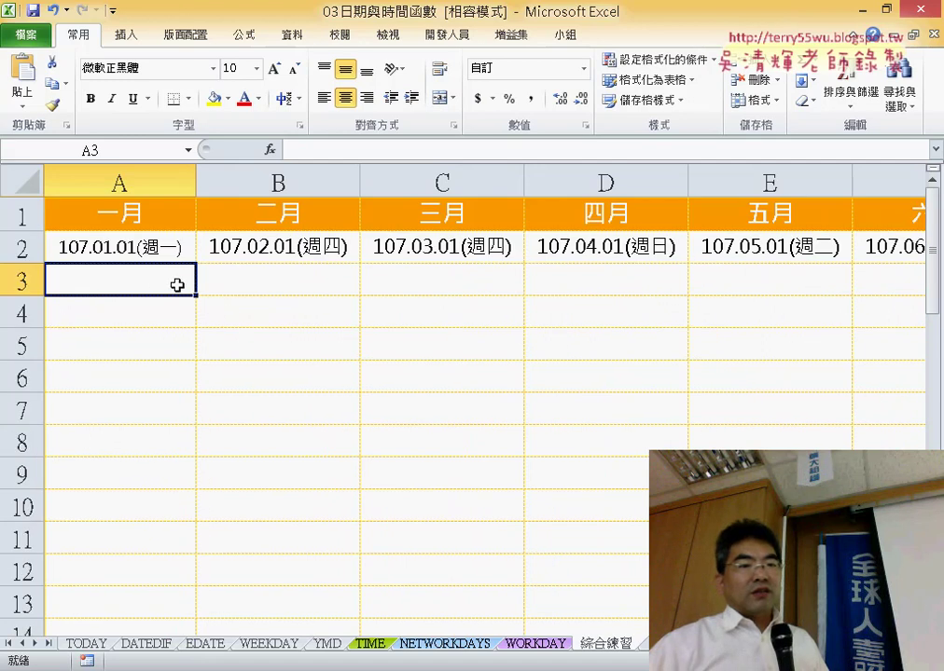
pyautogui.click(317, 144)
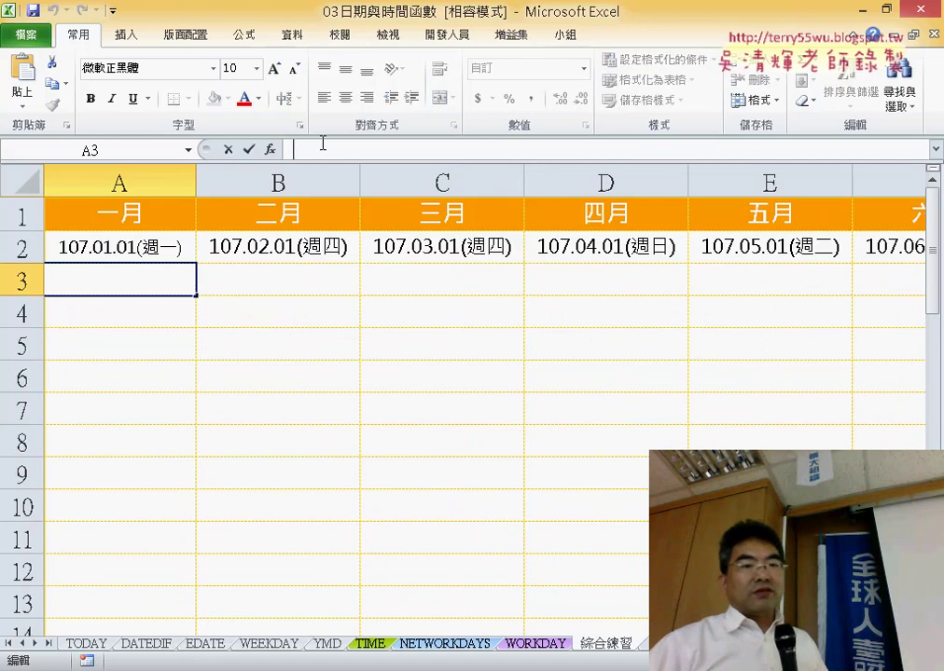
pyautogui.write('=')
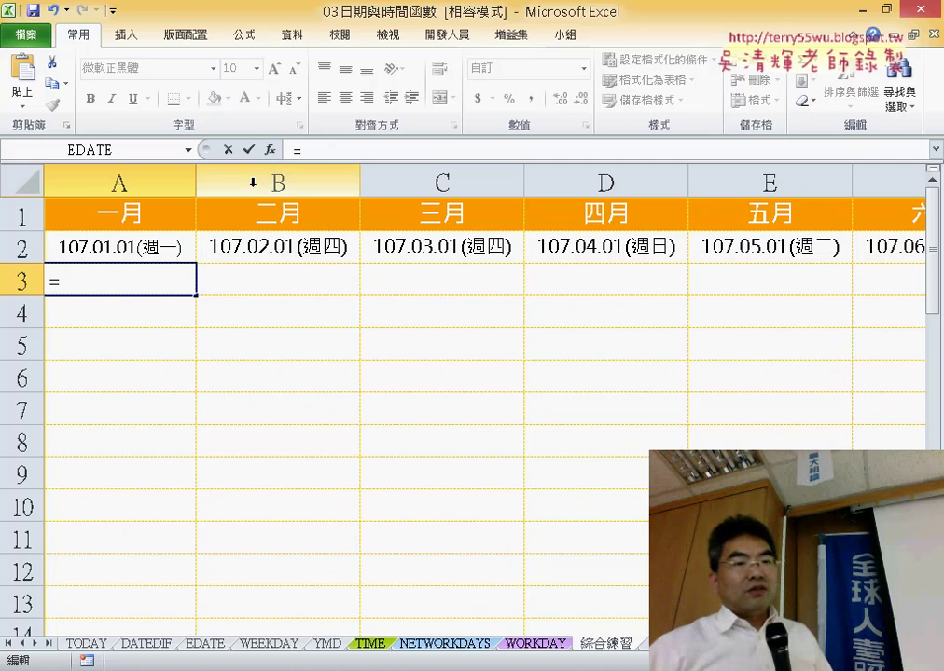
pyautogui.click(145, 250)
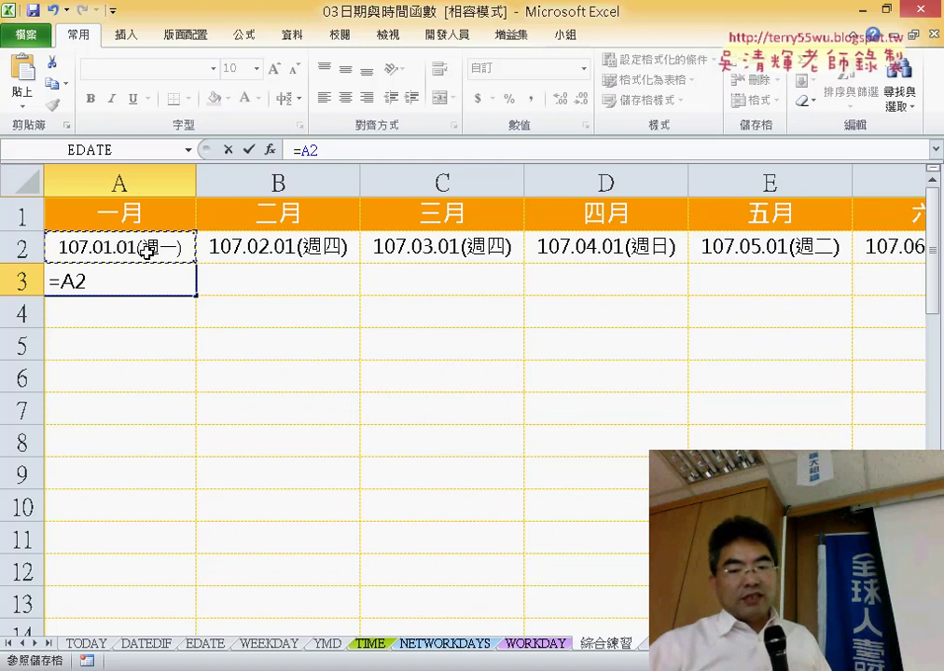
pyautogui.write('+')
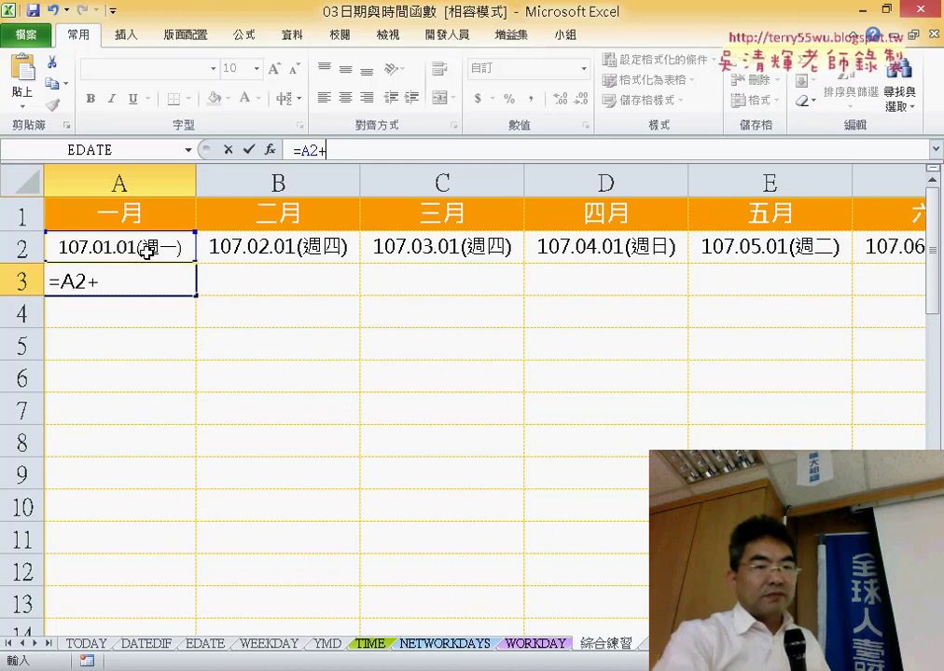
pyautogui.write('1')
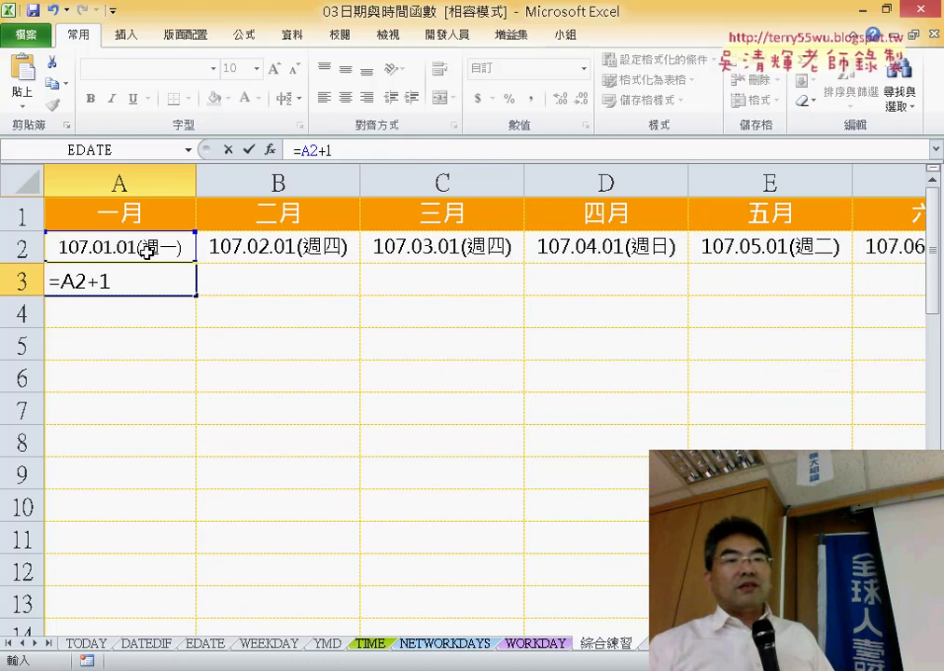
pyautogui.click(249, 149)
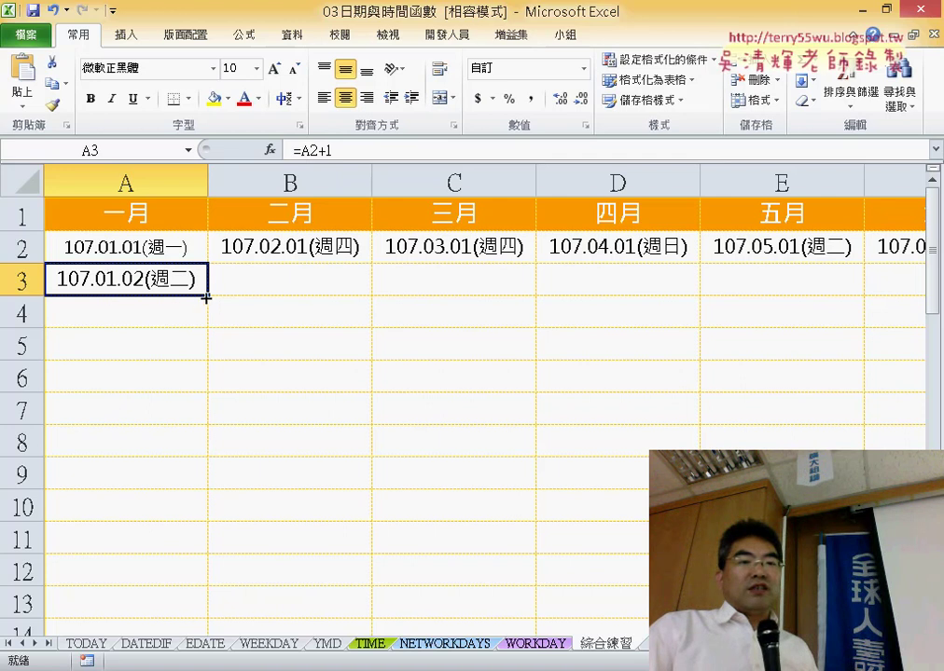
# Fill A3's =A2+1 formula down January's column to row 32.
pyautogui.moveTo(205, 298)
pyautogui.mouseDown()
pyautogui.moveTo(211, 459)
pyautogui.moveTo(223, 354)
pyautogui.moveTo(219, 382)
pyautogui.mouseUp()
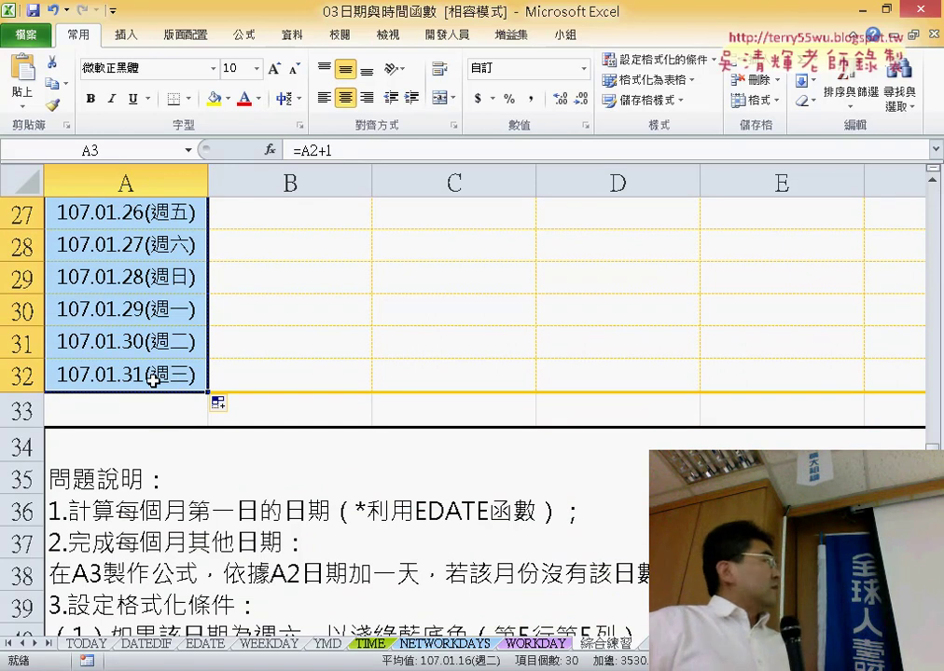
pyautogui.scroll(1, 153, 378)
pyautogui.scroll(8, 159, 376)
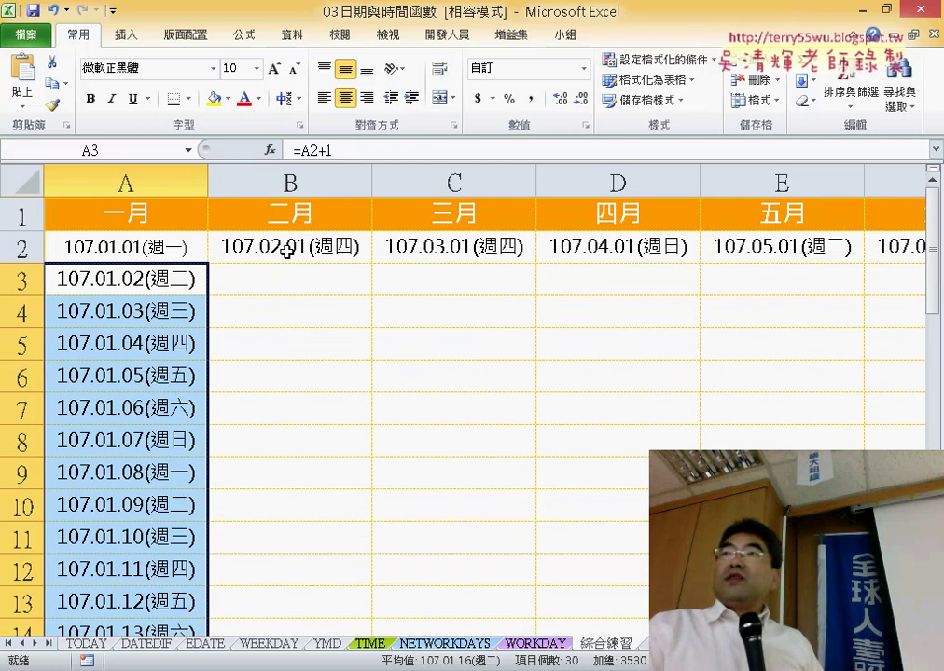
pyautogui.scroll(-7, 275, 308)
pyautogui.scroll(-2, 261, 335)
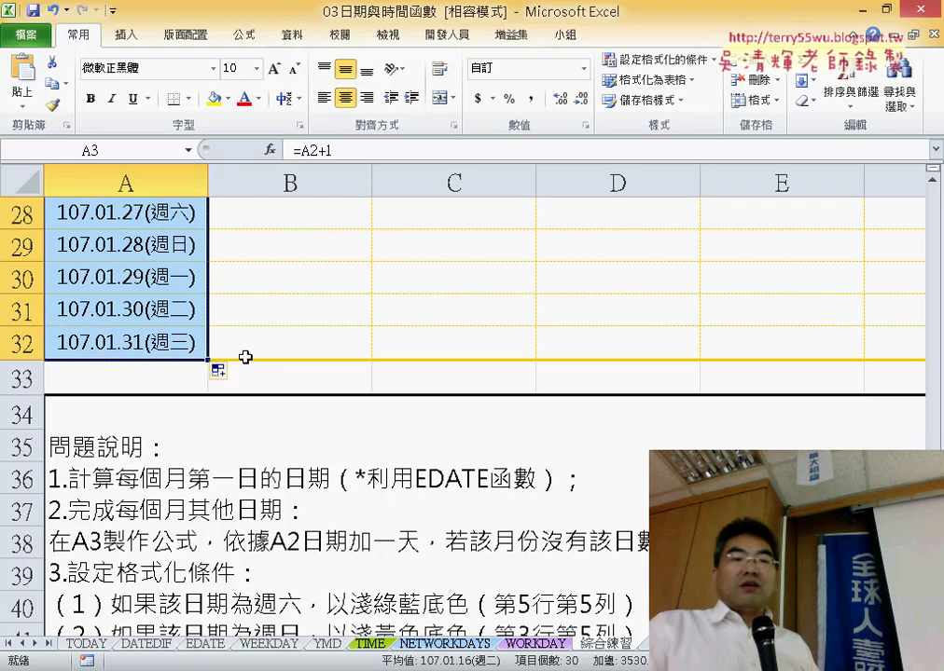
# Copy the daily date formulas across February through December's column L.
pyautogui.moveTo(209, 360); pyautogui.dragTo(345, 353)
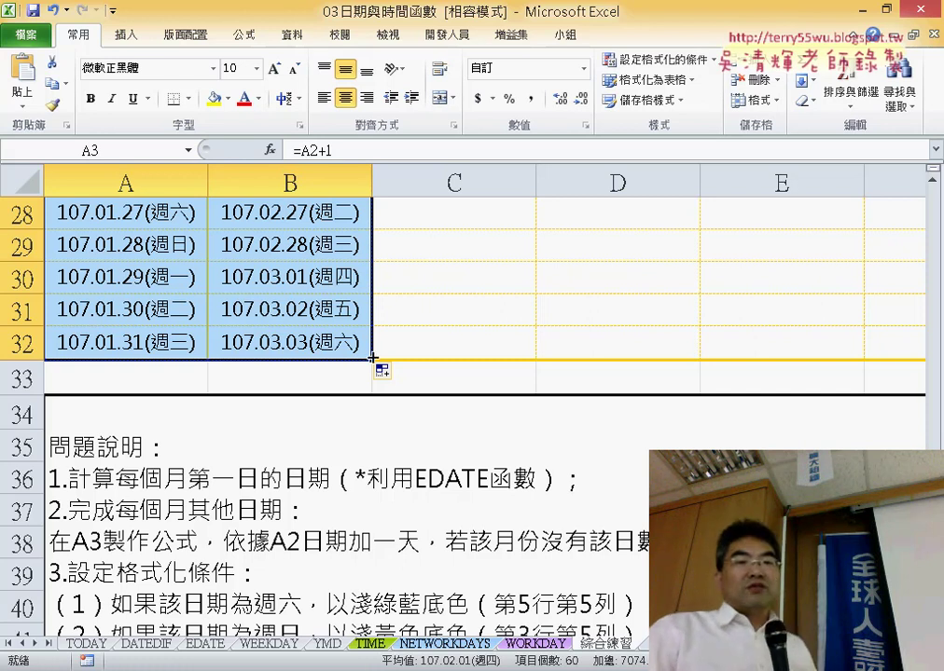
pyautogui.moveTo(372, 358)
pyautogui.mouseDown()
pyautogui.moveTo(790, 328)
pyautogui.moveTo(617, 337)
pyautogui.moveTo(783, 345)
pyautogui.moveTo(938, 328)
pyautogui.mouseUp()
pyautogui.moveTo(659, 330)
pyautogui.mouseDown()
pyautogui.moveTo(514, 332)
pyautogui.moveTo(676, 332)
pyautogui.mouseUp()
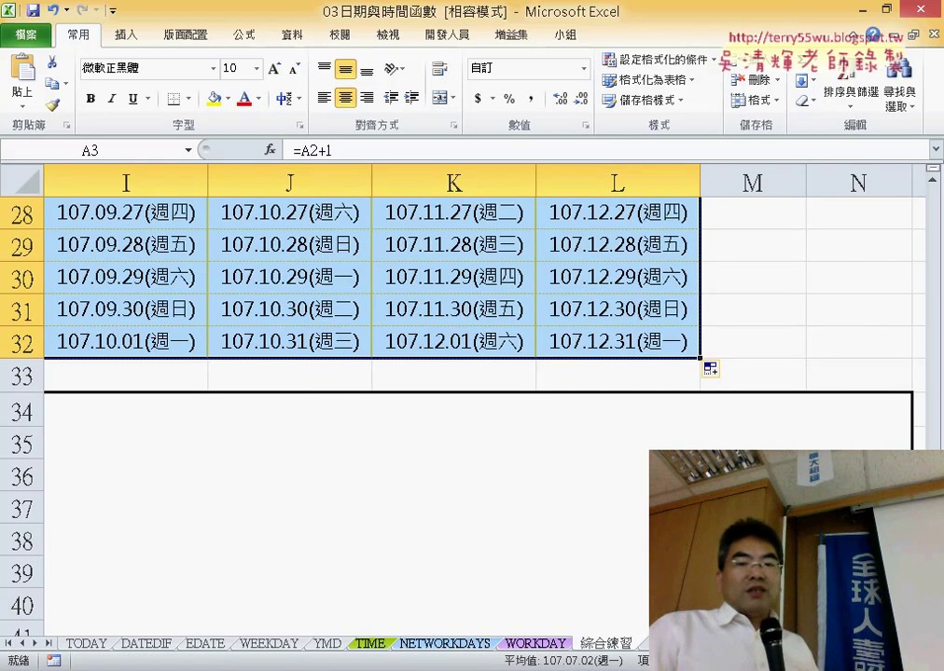
pyautogui.hscroll(-7, 466, 280)
pyautogui.hscroll(-1, 466, 280)
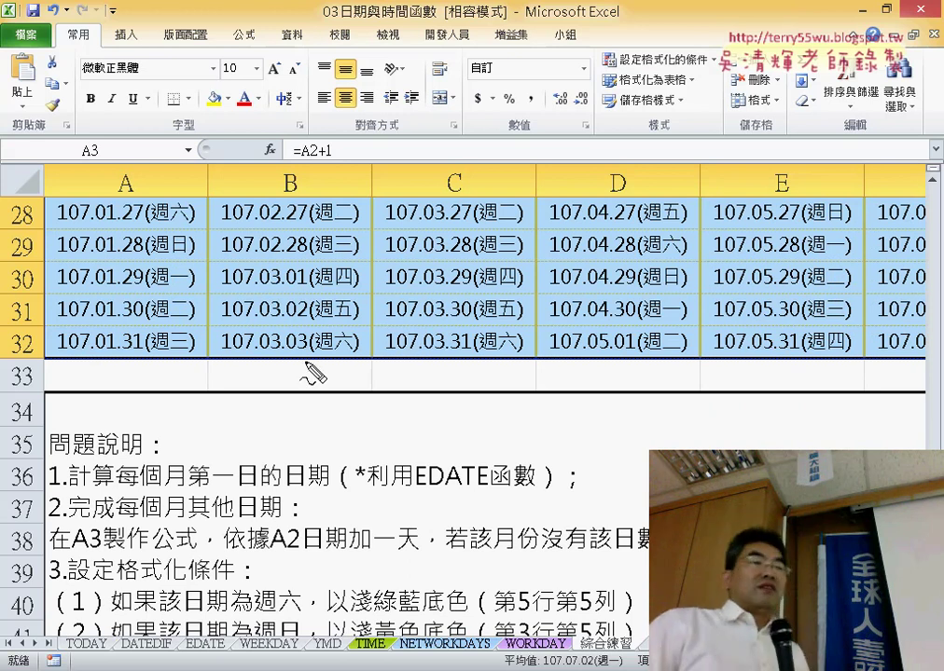
pyautogui.moveTo(310, 366)
pyautogui.mouseDown()
pyautogui.moveTo(235, 281)
pyautogui.moveTo(321, 246)
pyautogui.mouseUp()
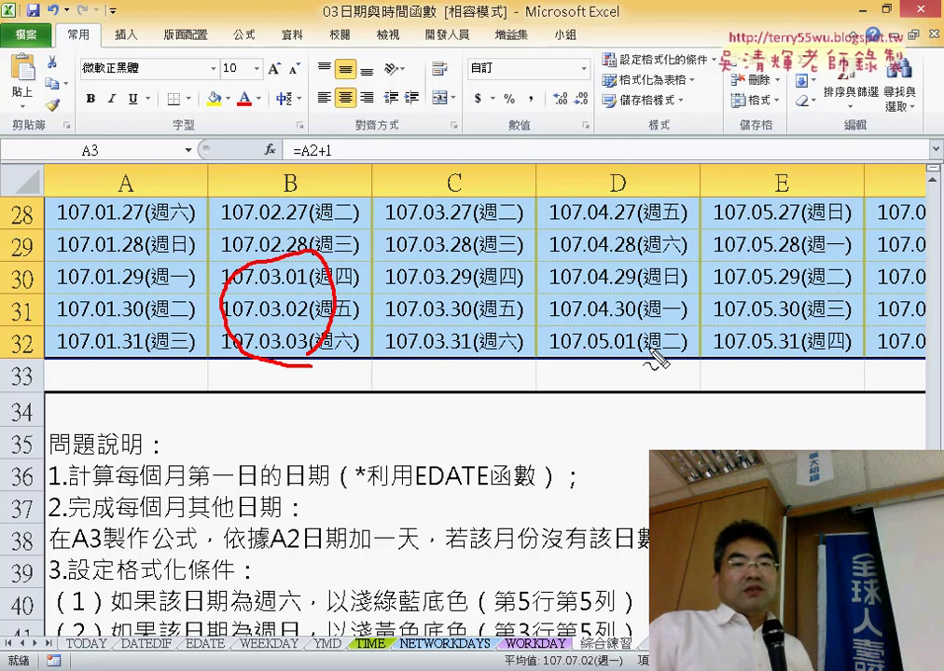
pyautogui.moveTo(560, 347)
pyautogui.mouseDown()
pyautogui.moveTo(596, 373)
pyautogui.moveTo(684, 343)
pyautogui.moveTo(665, 364)
pyautogui.mouseUp()
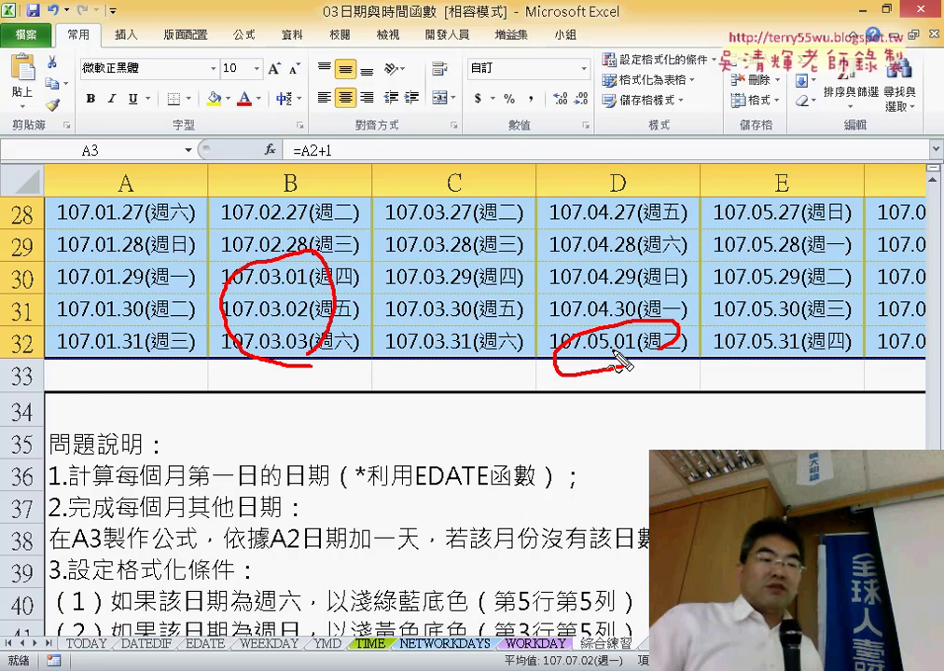
pyautogui.press('Escape')
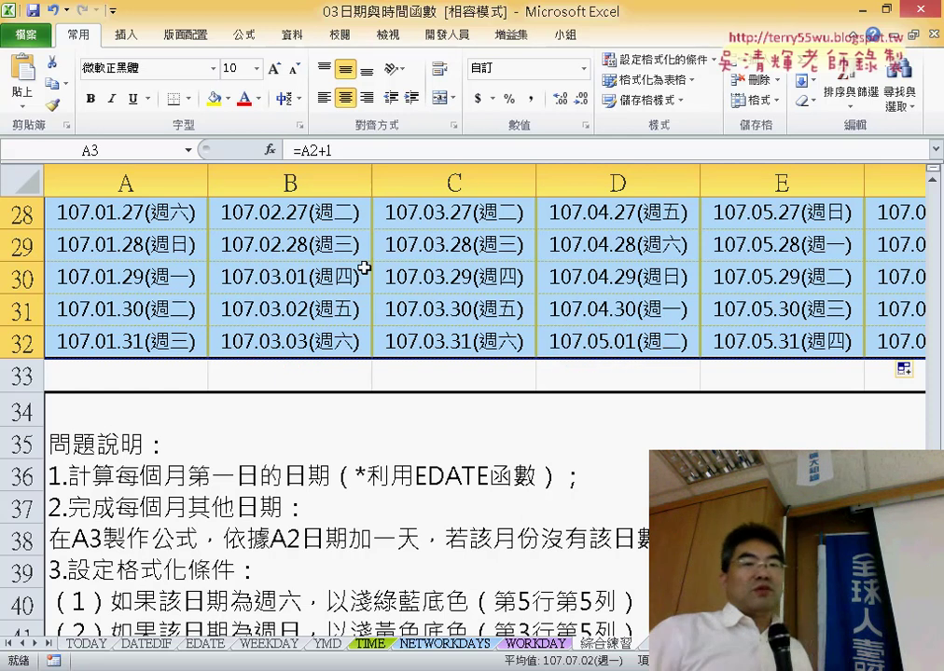
pyautogui.moveTo(320, 277); pyautogui.dragTo(321, 341)
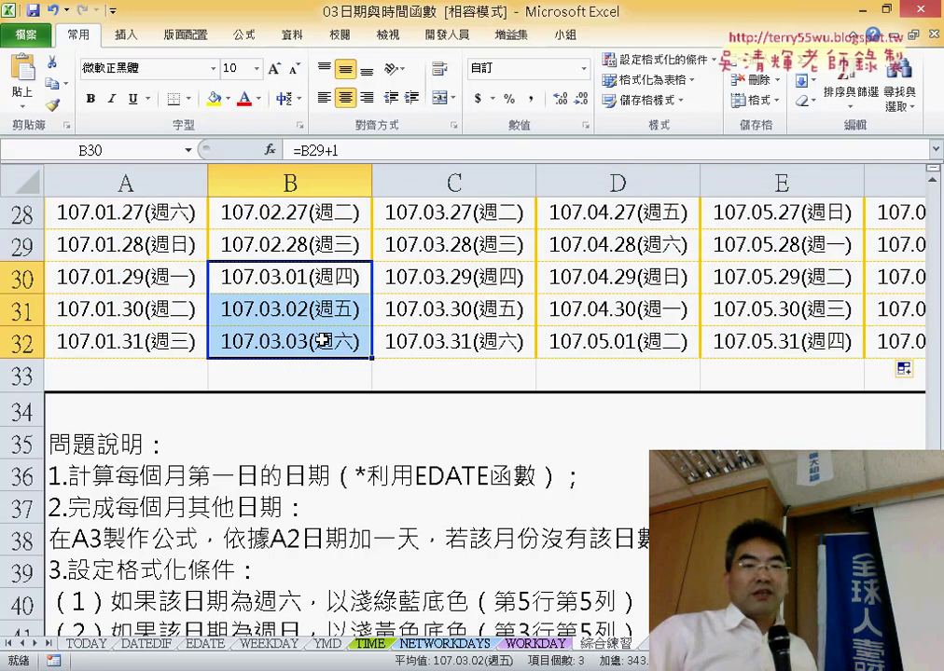
pyautogui.press('Delete')
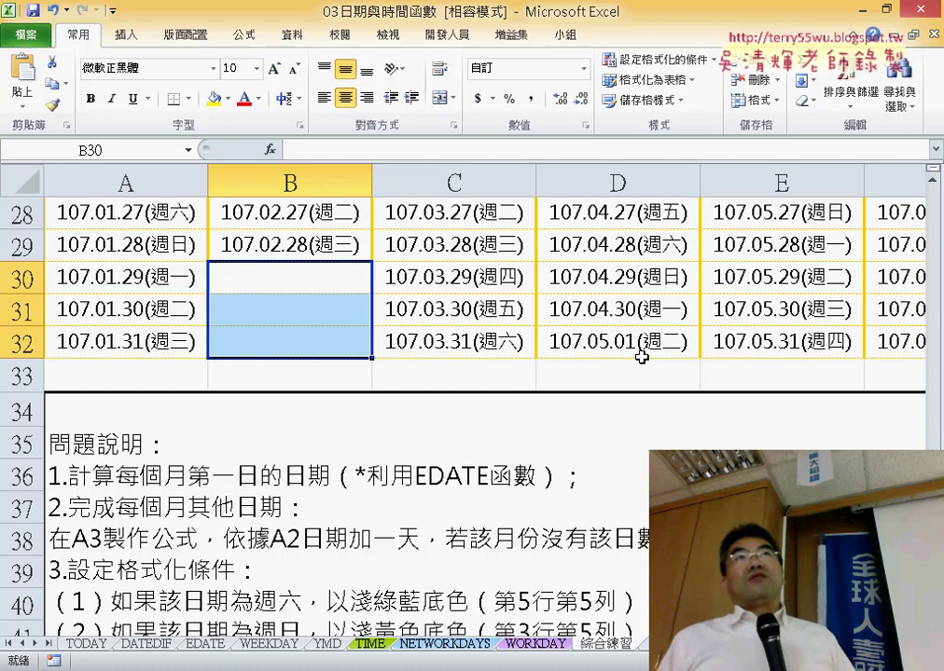
pyautogui.hotkey('ctrl', 'v')
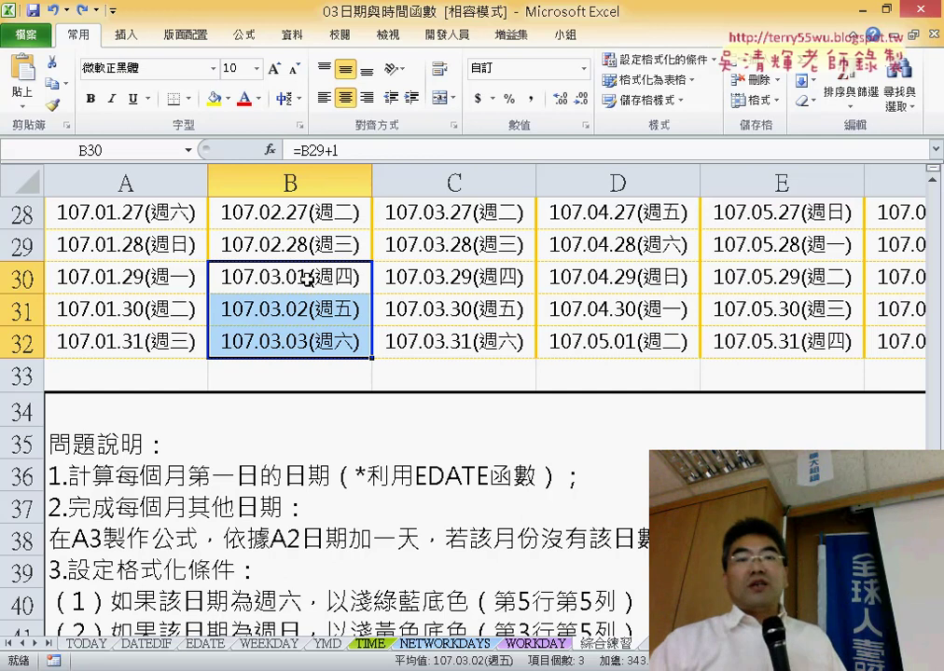
pyautogui.click(291, 245)
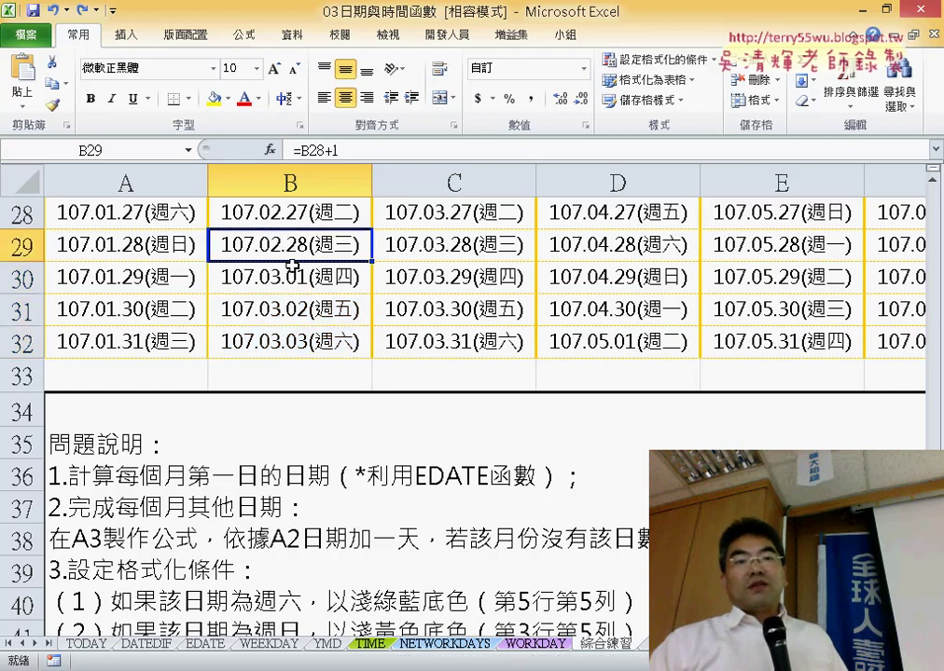
pyautogui.click(292, 275)
pyautogui.click(293, 253)
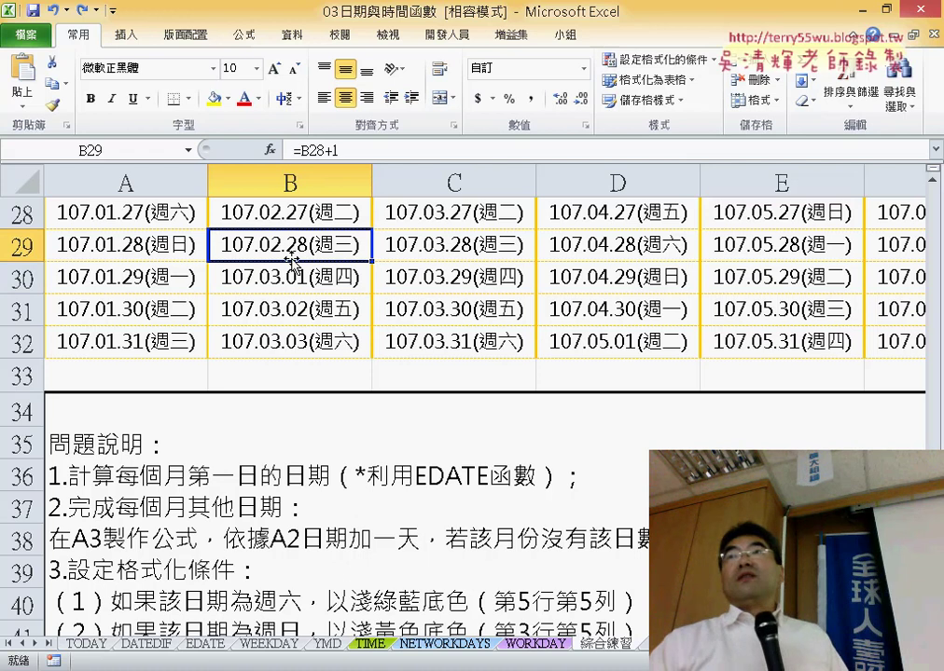
pyautogui.click(293, 286)
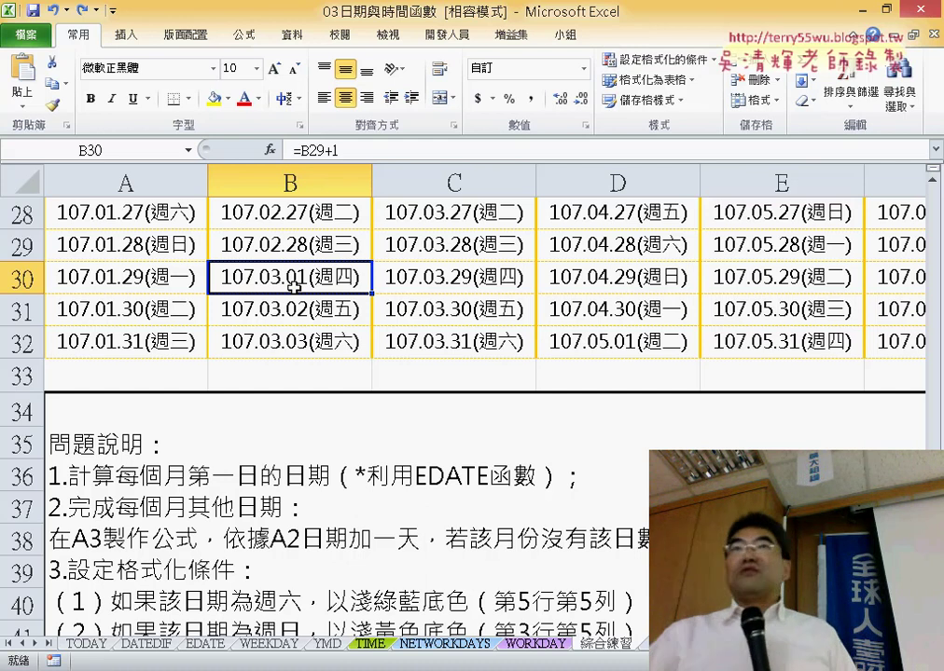
pyautogui.scroll(4, 292, 287)
pyautogui.scroll(5, 358, 271)
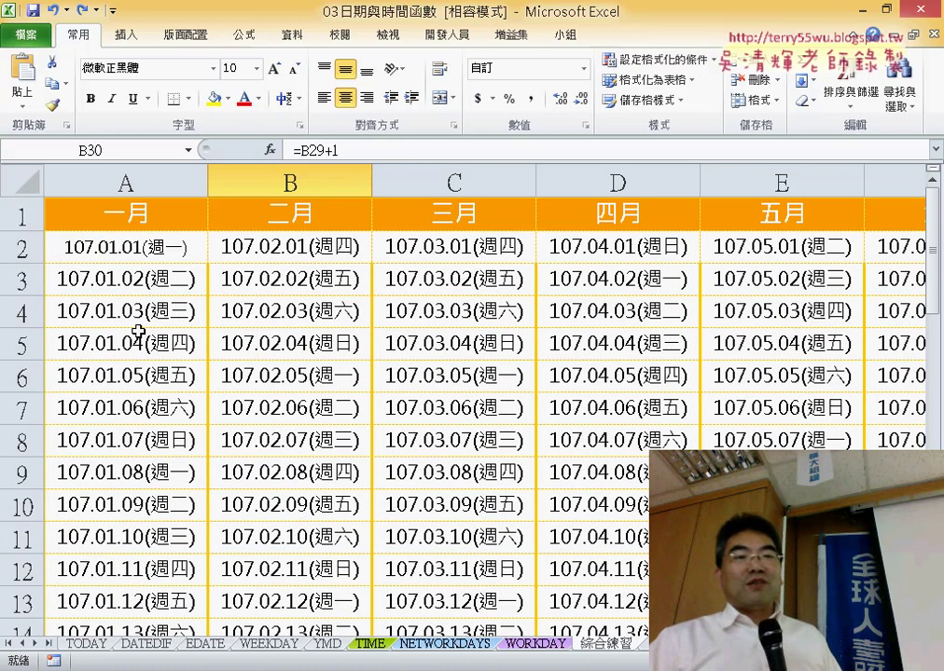
# Undo both date fills, keeping A3's =A2+1, and select A2+1 in the formula bar.
pyautogui.click(140, 280)
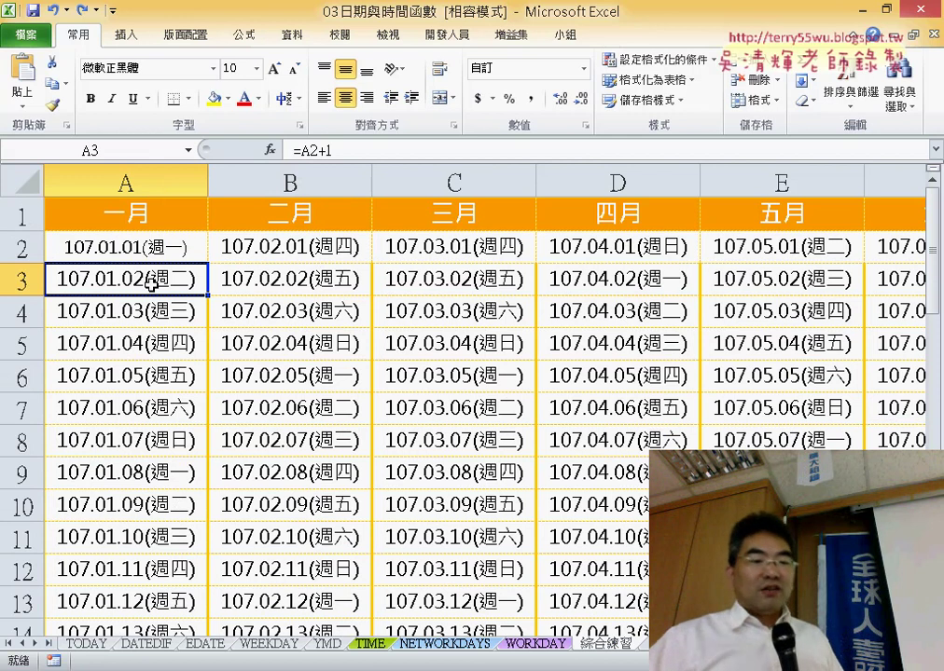
pyautogui.hotkey('ctrl', 'z')
pyautogui.hotkey('ctrl', 'z')
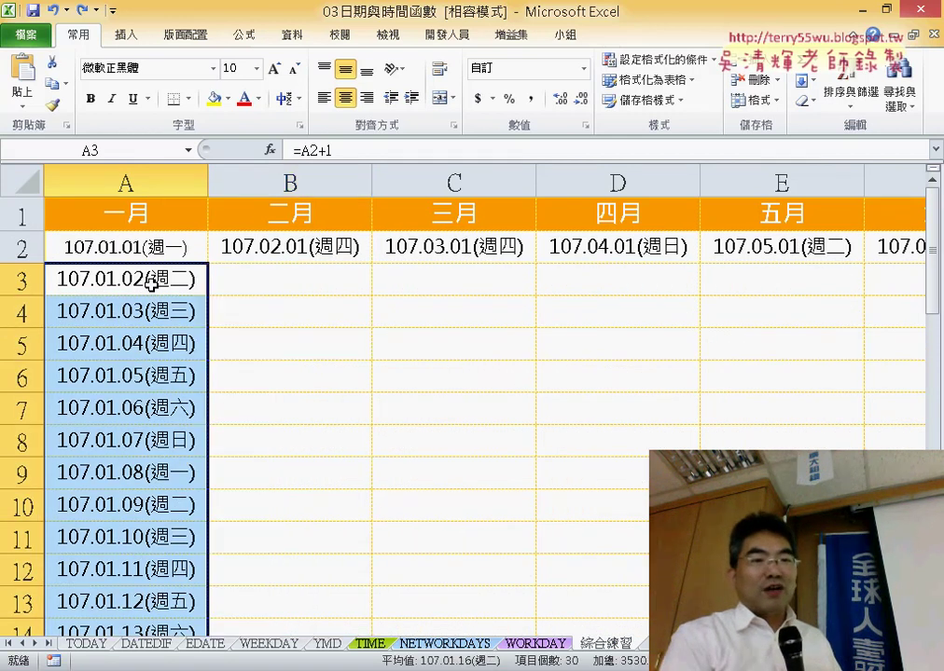
pyautogui.hotkey('ctrl', 'z')
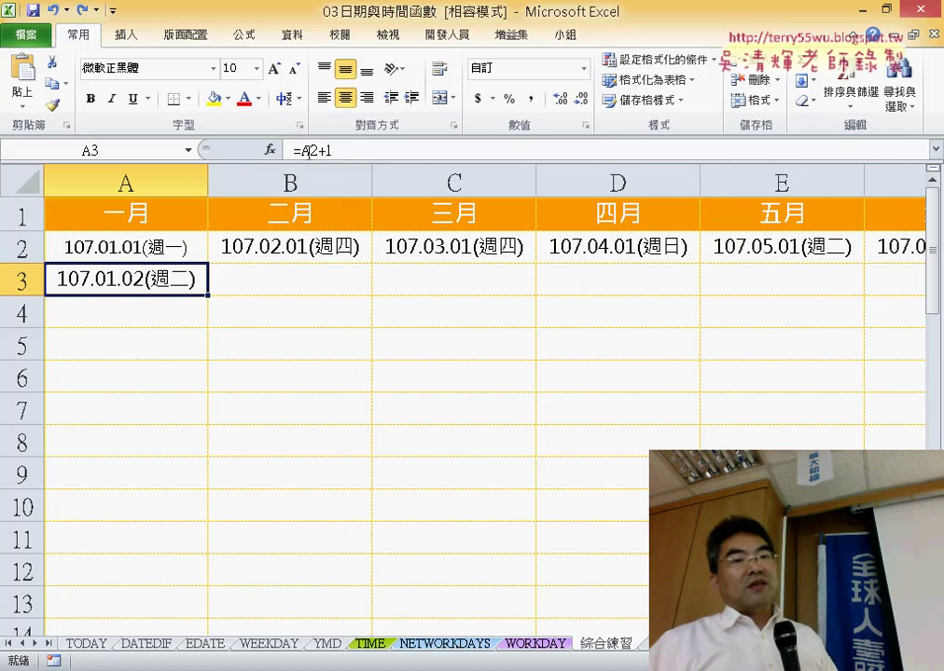
pyautogui.moveTo(301, 150); pyautogui.dragTo(326, 151)
# Cut A2+1 from A3's formula and insert the IF function from the Logical category.
pyautogui.rightClick(326, 152)
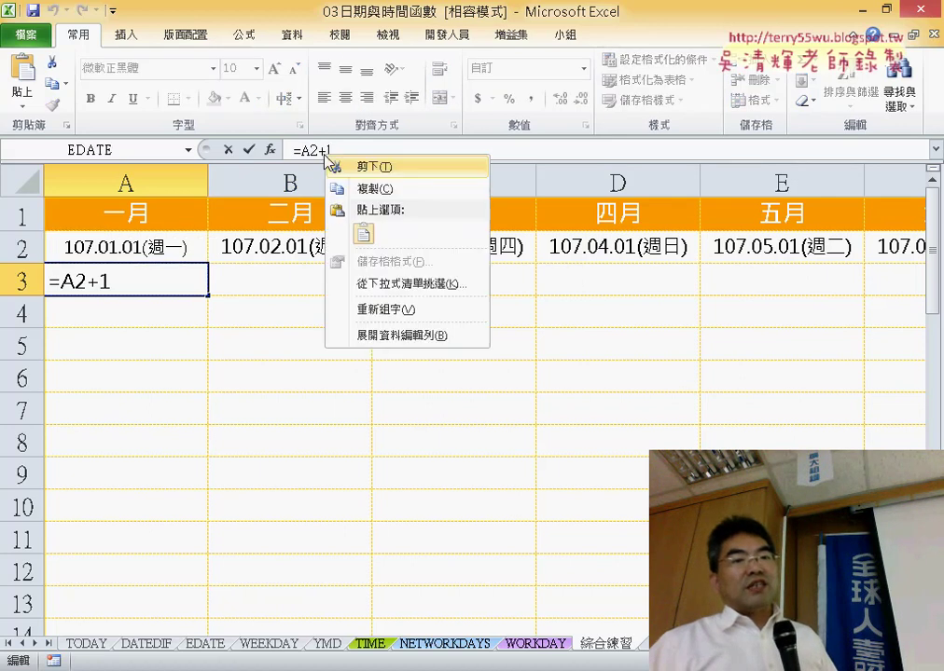
pyautogui.click(362, 167)
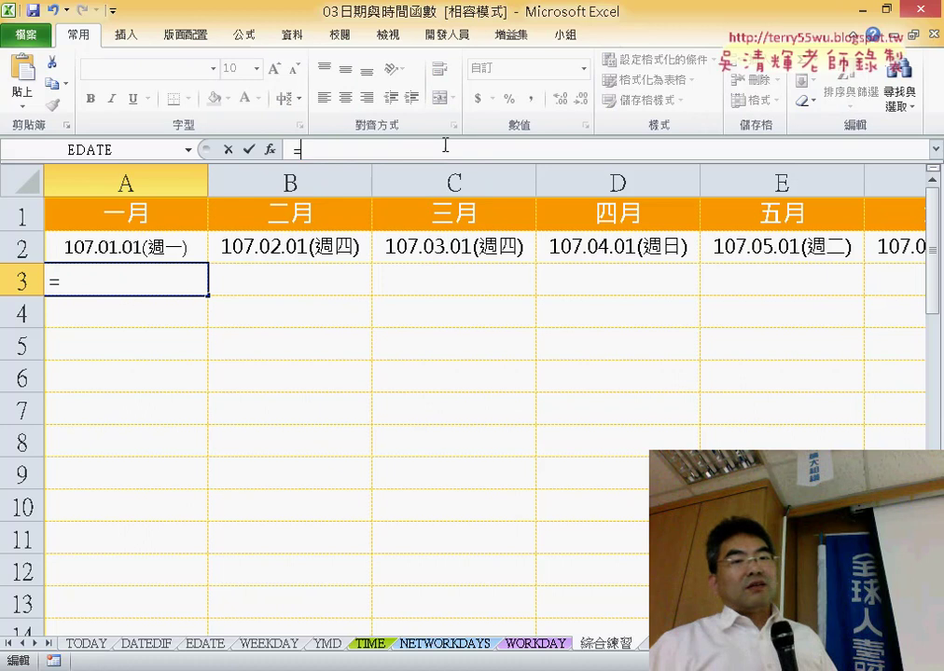
pyautogui.click(269, 149)
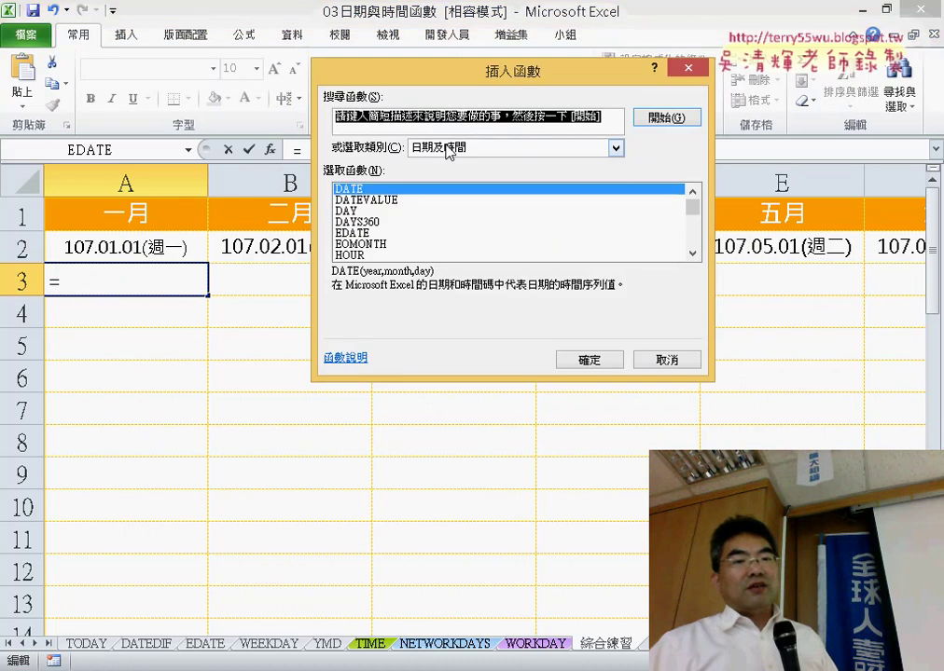
pyautogui.click(616, 148)
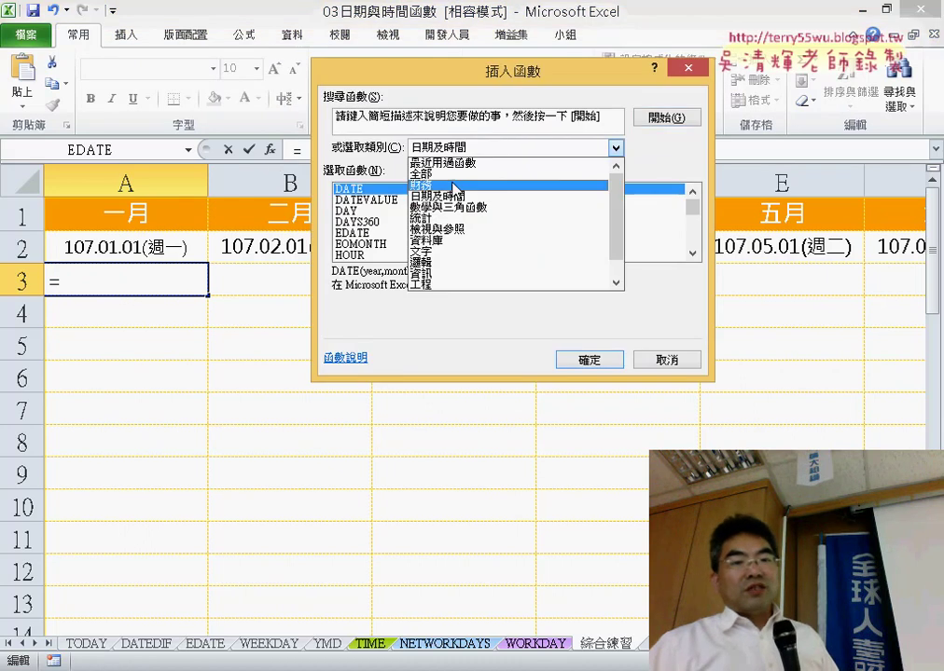
pyautogui.click(434, 262)
pyautogui.doubleClick(373, 212)
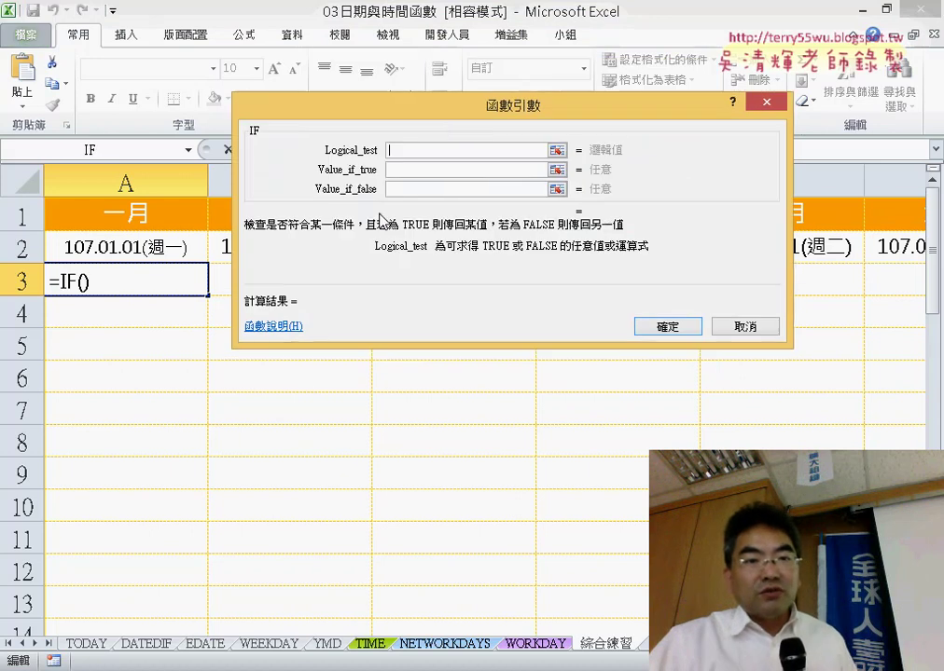
pyautogui.moveTo(445, 236); pyautogui.dragTo(426, 464)
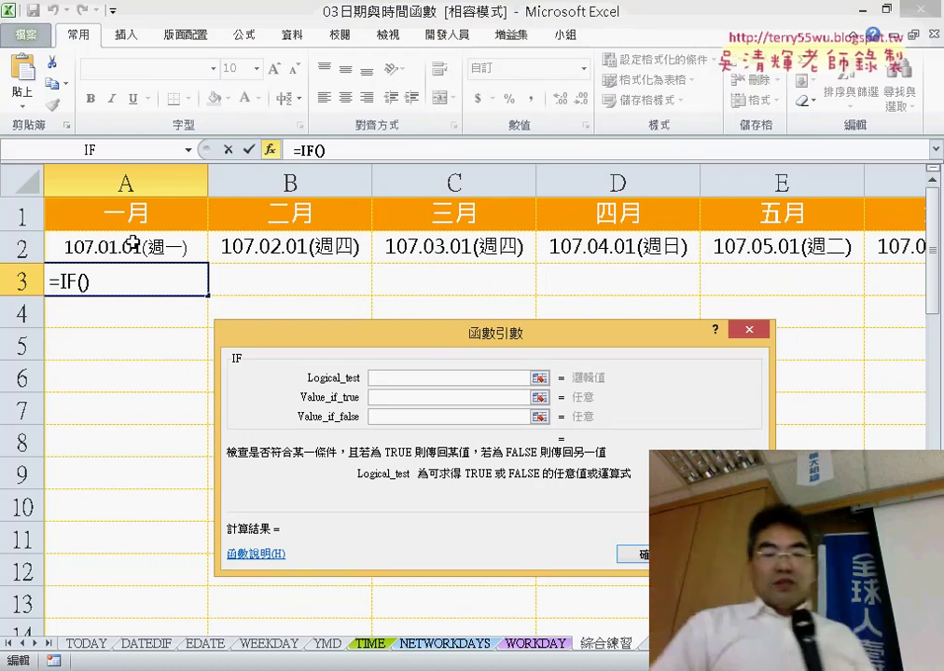
# Enter the IF logical test month(A2)<>month(A2+1).
pyautogui.write('mo')
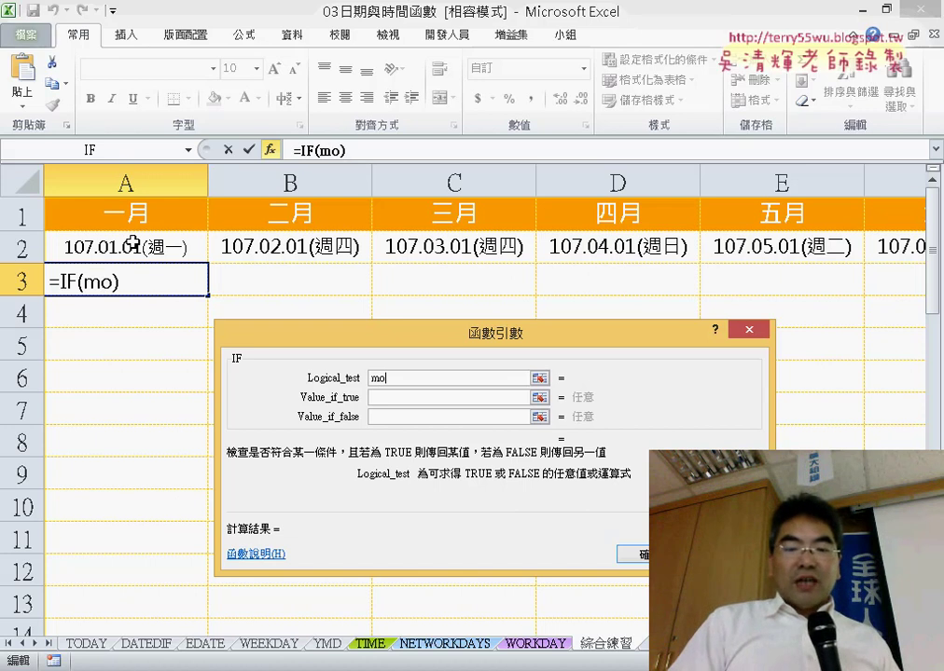
pyautogui.write('nth')
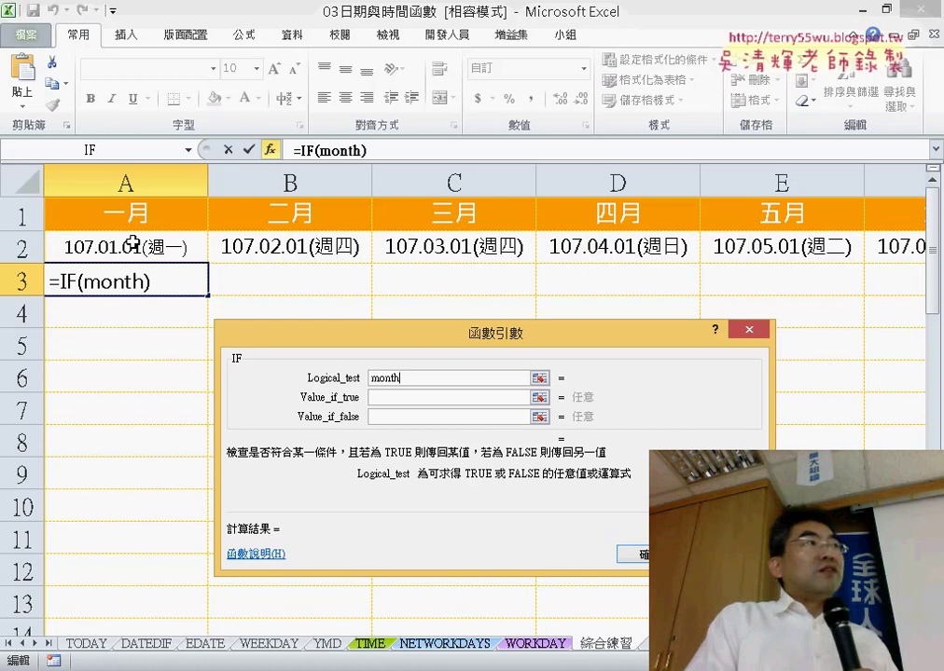
pyautogui.write('(')
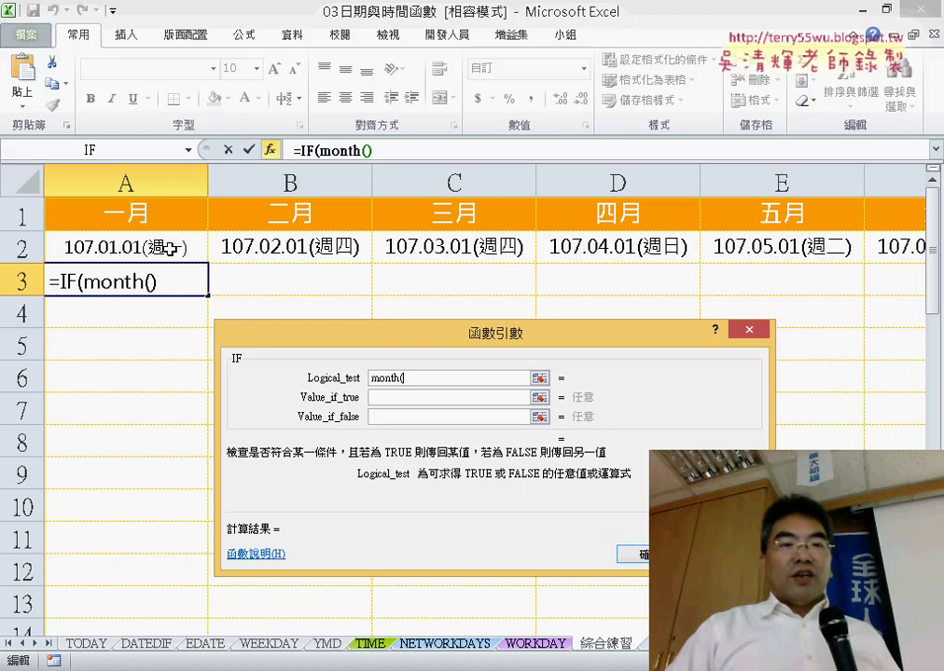
pyautogui.click(167, 247)
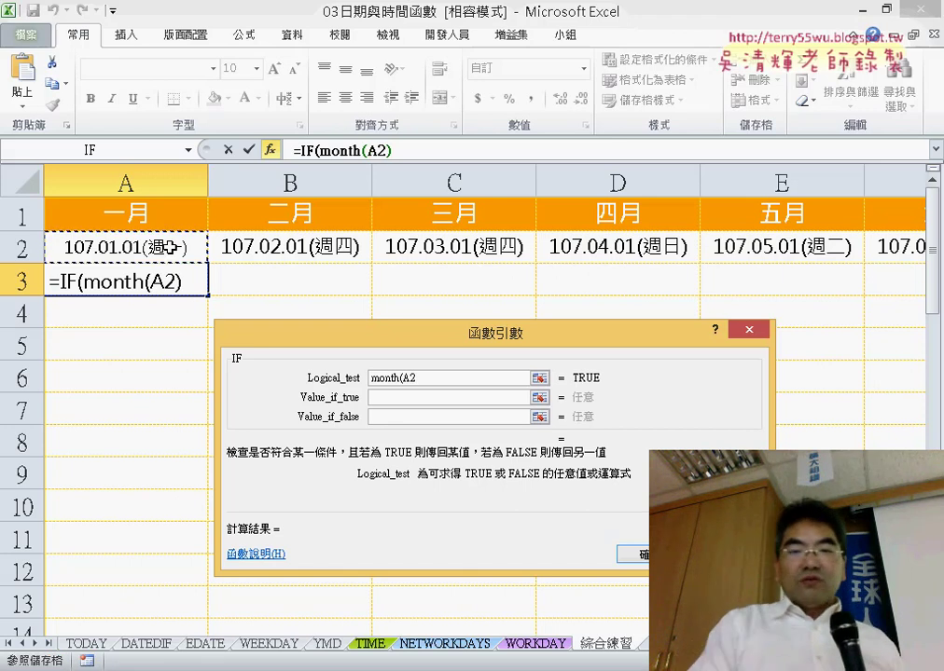
pyautogui.write(')')
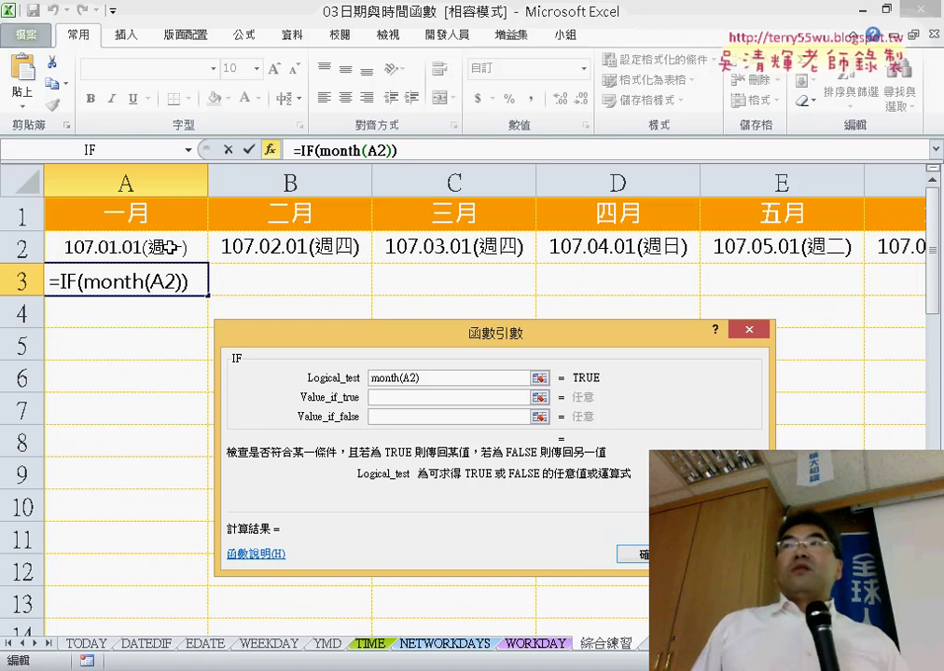
pyautogui.write('=')
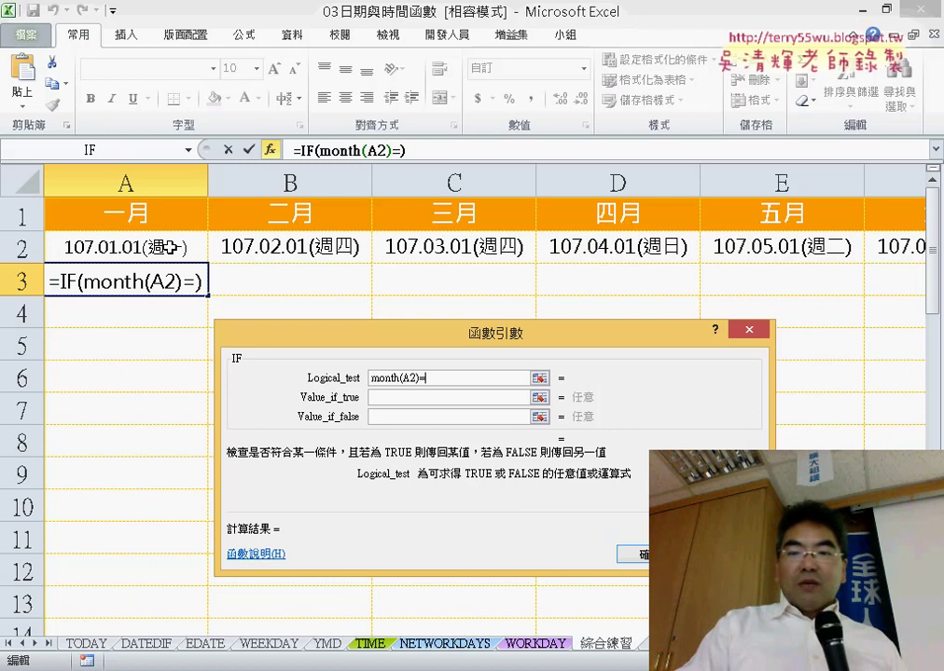
pyautogui.press('BackSpace')
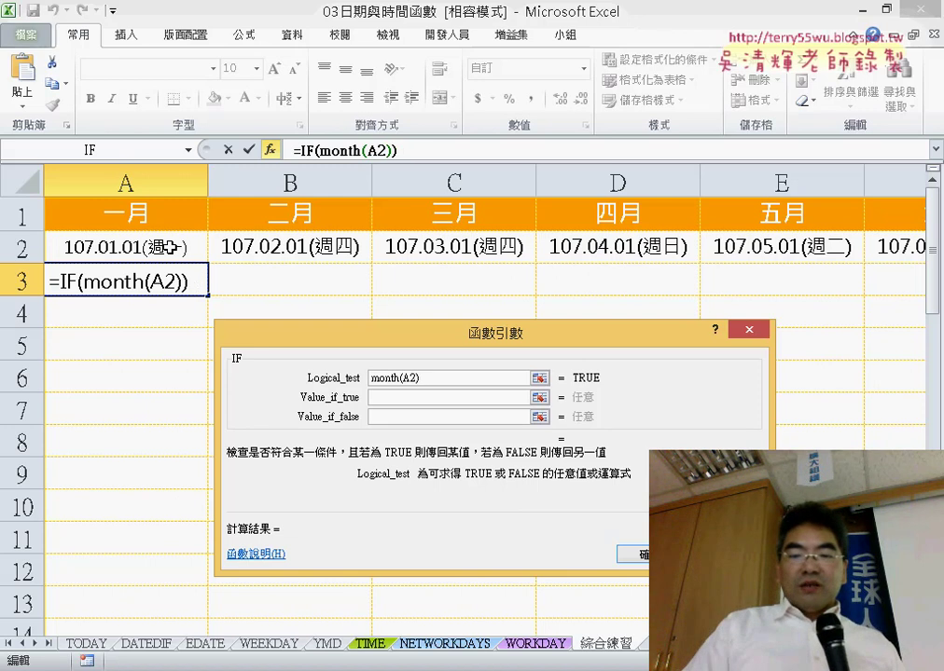
pyautogui.write('<>')
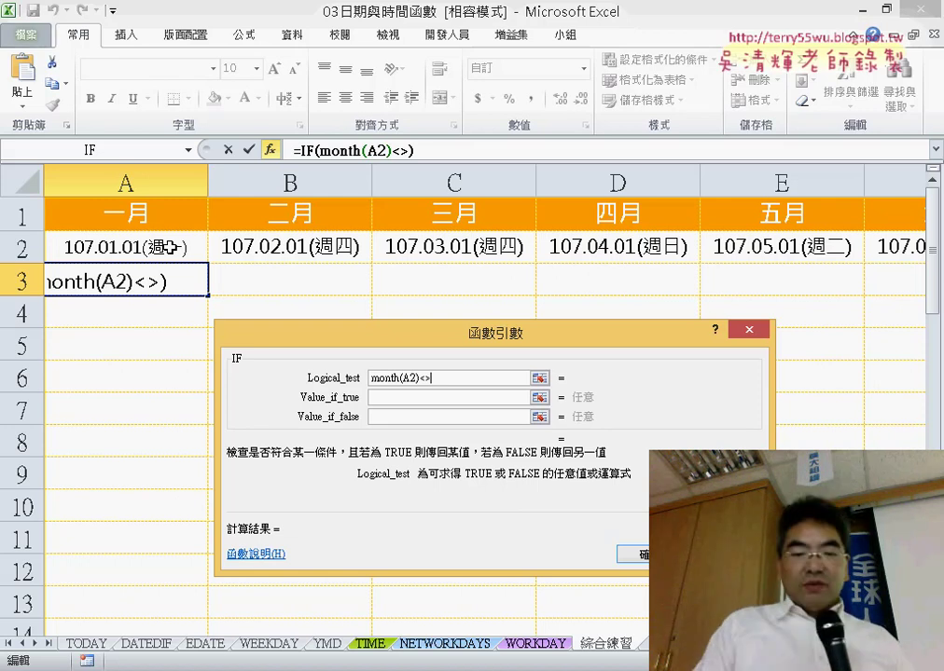
pyautogui.write('month')
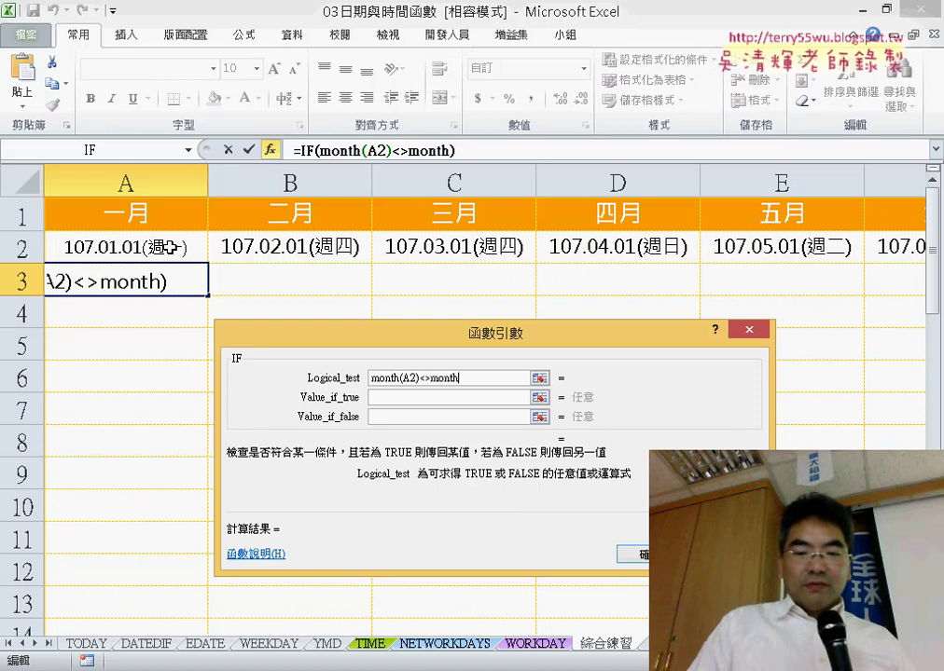
pyautogui.write('(')
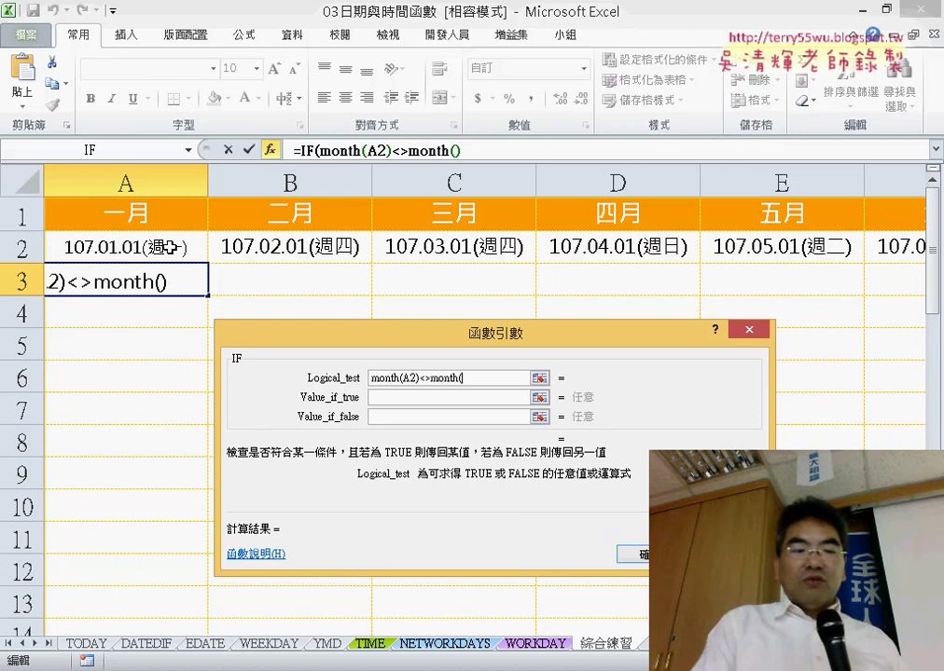
pyautogui.write('A2')
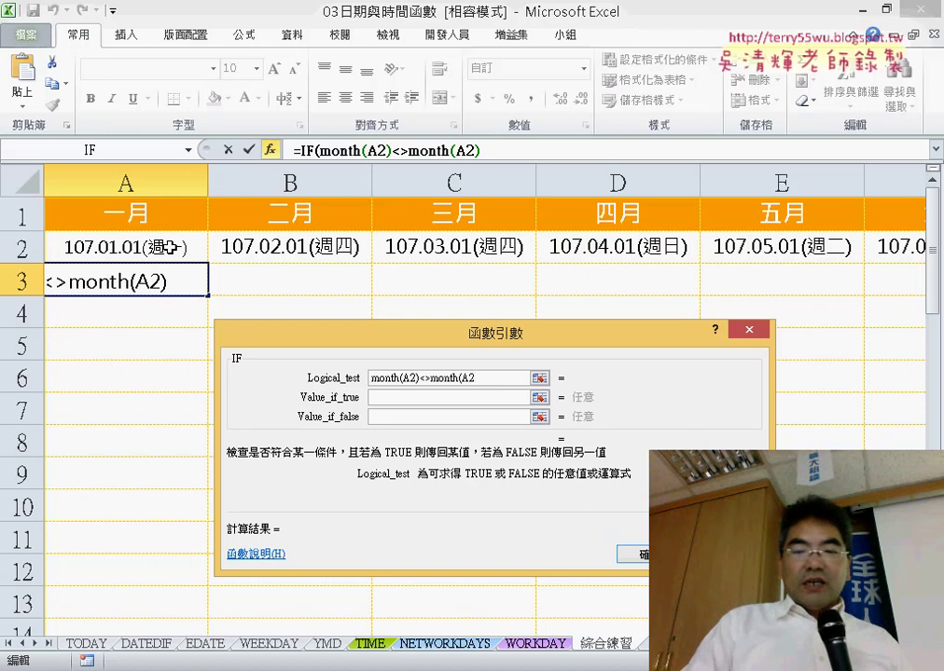
pyautogui.write('+1')
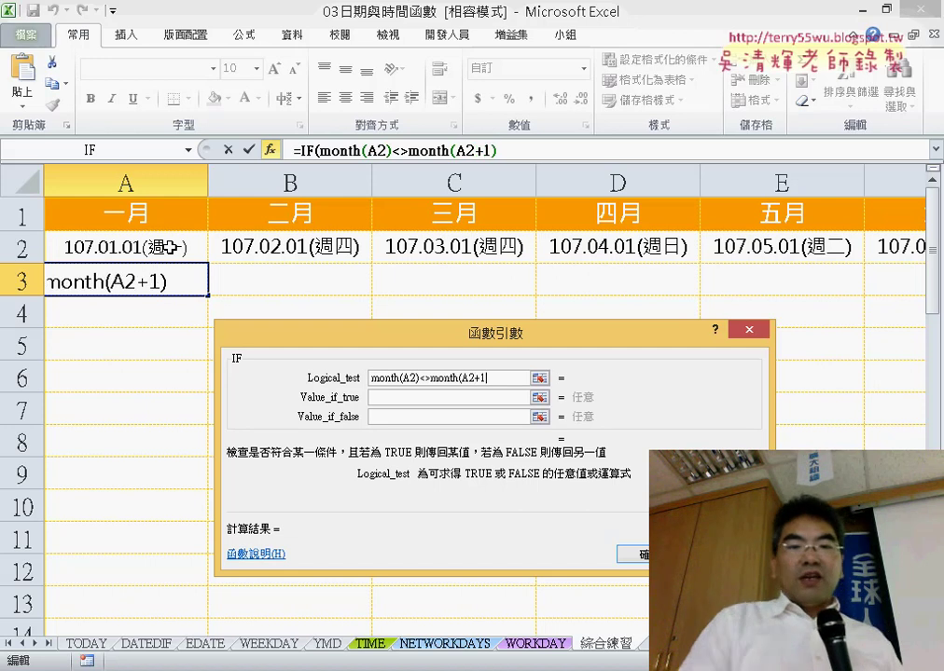
pyautogui.write(')')
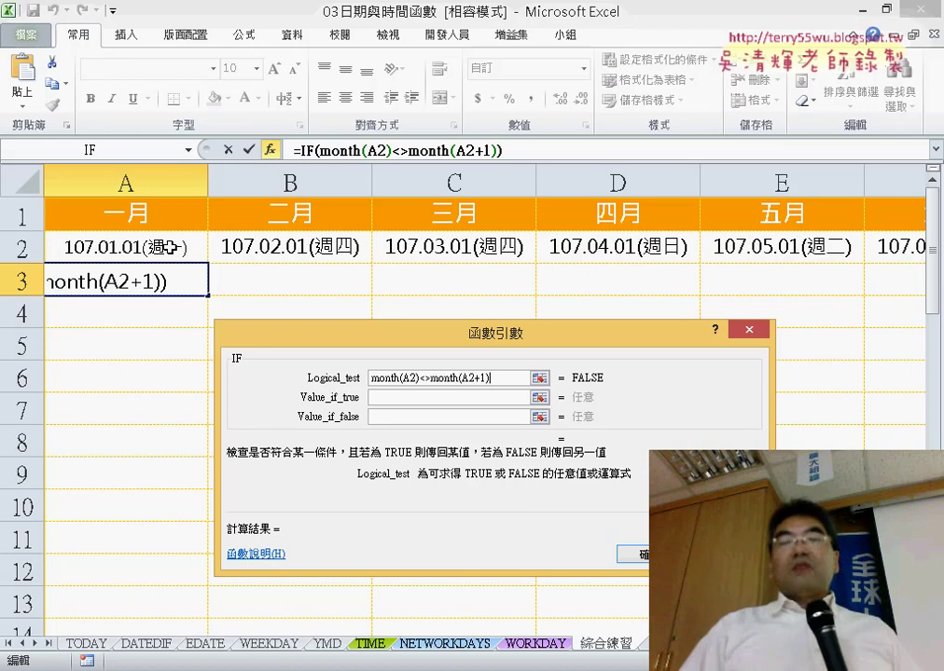
# Finish A3's IF formula with "" as the month-change result and A2+1 otherwise.
pyautogui.click(403, 395)
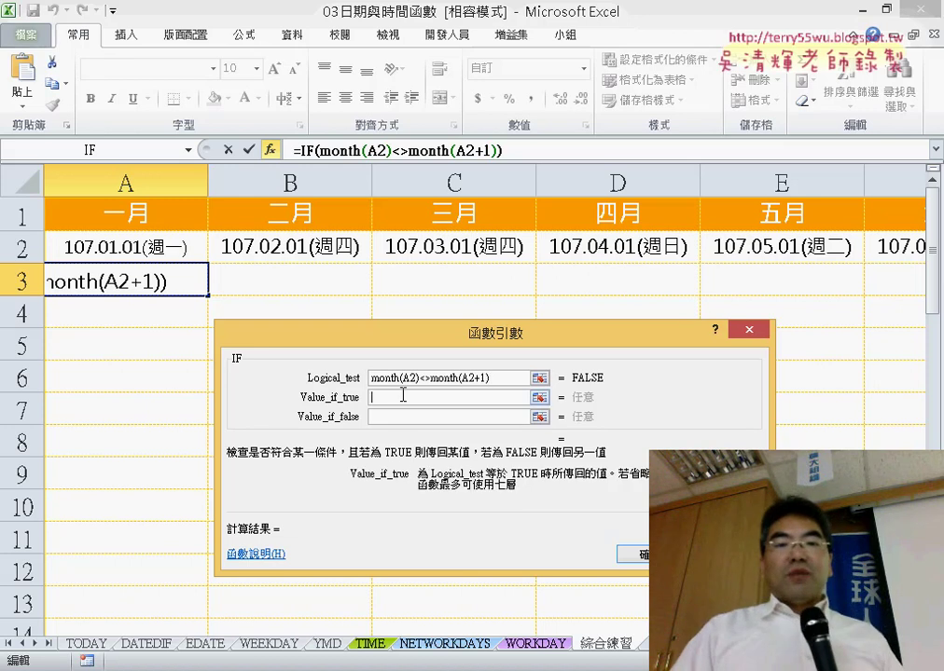
pyautogui.write('""')
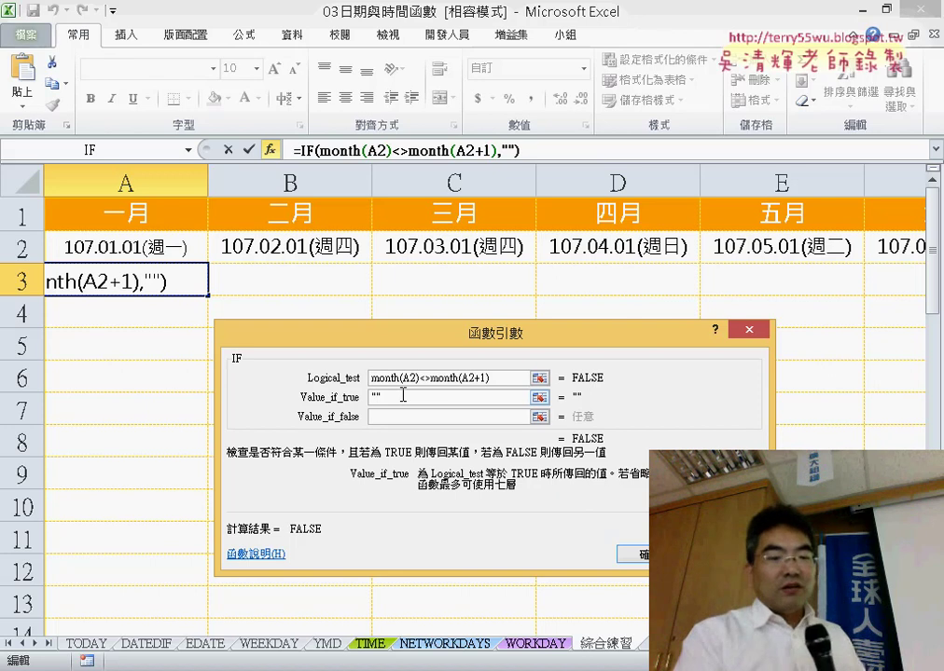
pyautogui.press('Tab')
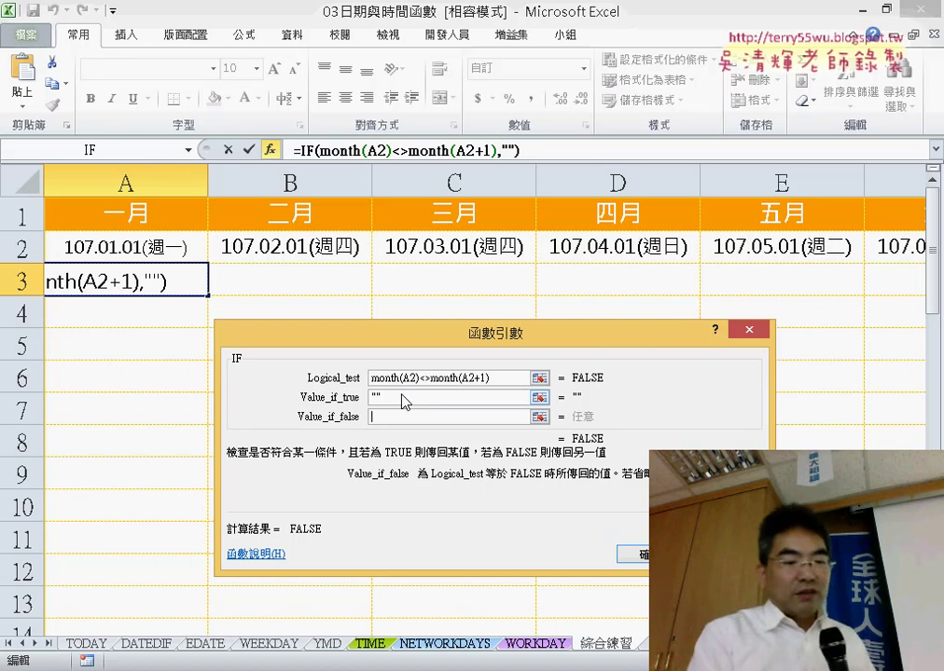
pyautogui.write('A2+')
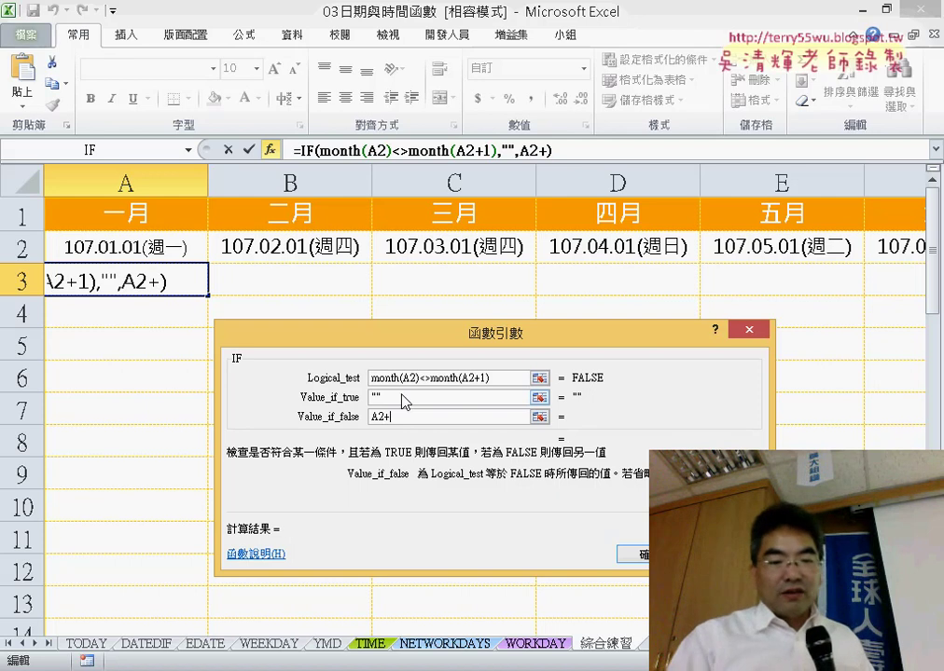
pyautogui.write('1')
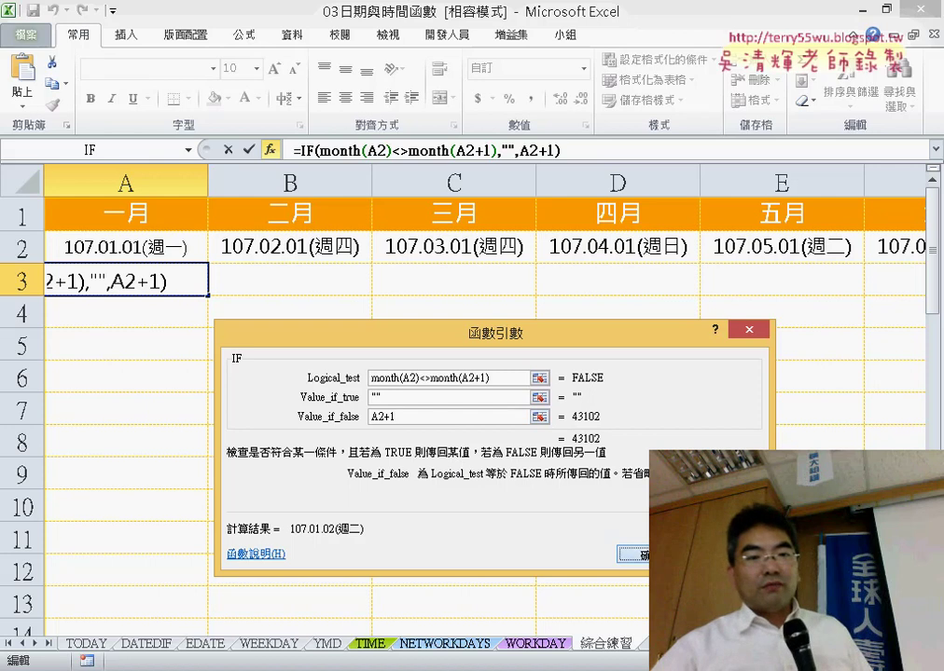
pyautogui.click(655, 554)
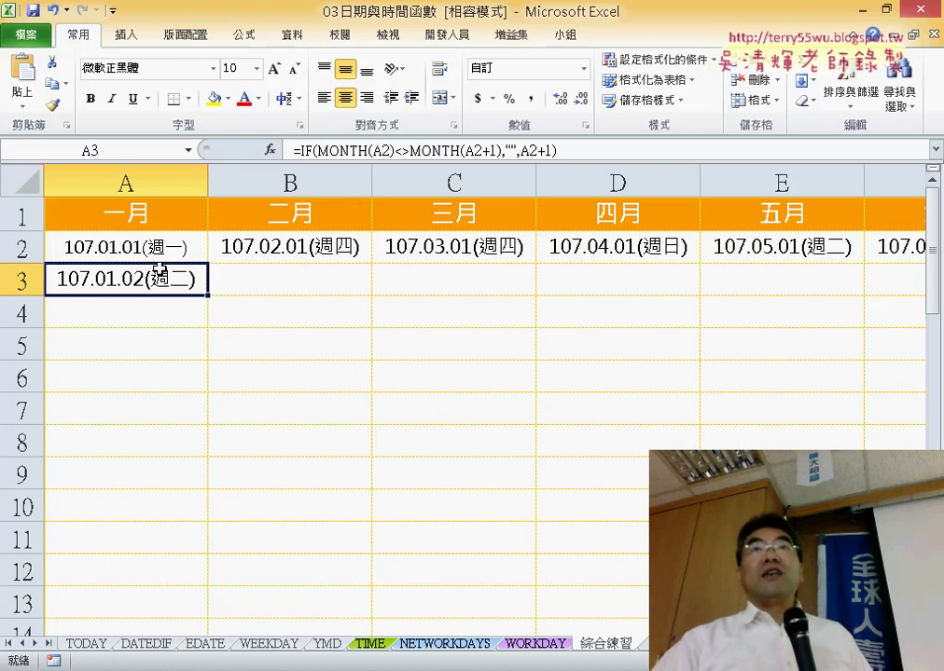
# Fill A3's IF formula down to row 32 and across into column B, leaving #VALUE! in B31:B32.
pyautogui.moveTo(207, 295); pyautogui.dragTo(285, 323)
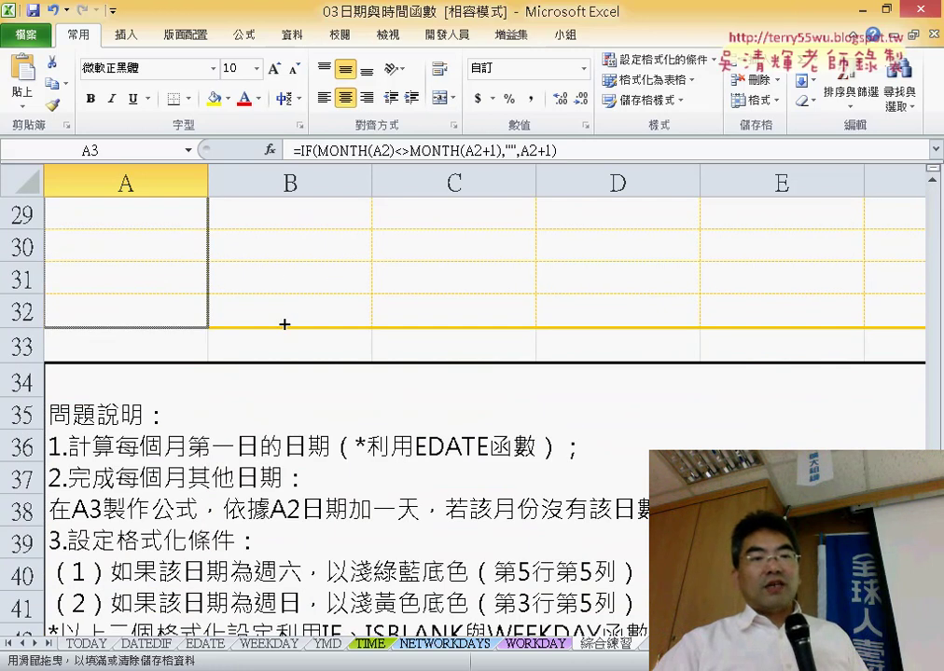
pyautogui.moveTo(285, 323); pyautogui.dragTo(282, 322)
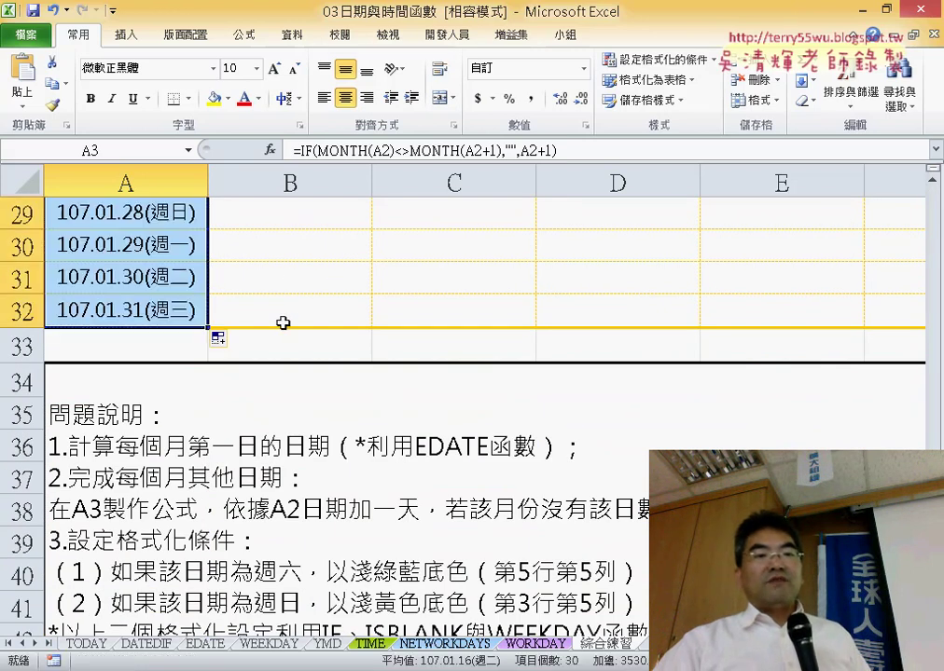
pyautogui.moveTo(207, 326); pyautogui.dragTo(346, 311)
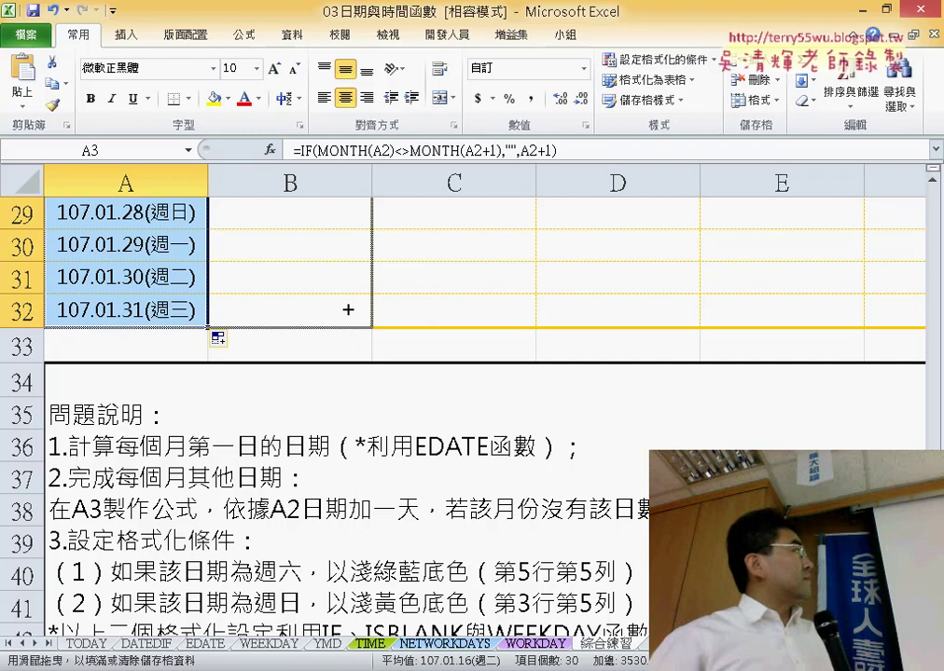
pyautogui.moveTo(348, 310); pyautogui.dragTo(348, 312)
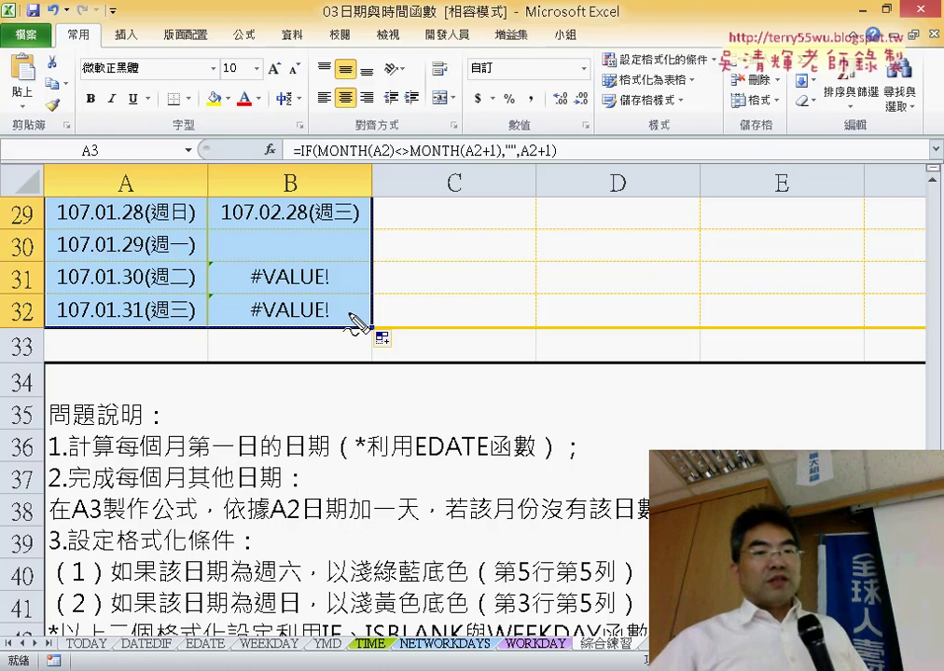
pyautogui.moveTo(311, 226)
pyautogui.mouseDown()
pyautogui.moveTo(224, 222)
pyautogui.moveTo(385, 227)
pyautogui.mouseUp()
pyautogui.moveTo(264, 267)
pyautogui.mouseDown()
pyautogui.moveTo(321, 241)
pyautogui.moveTo(341, 246)
pyautogui.moveTo(343, 264)
pyautogui.moveTo(347, 250)
pyautogui.mouseUp()
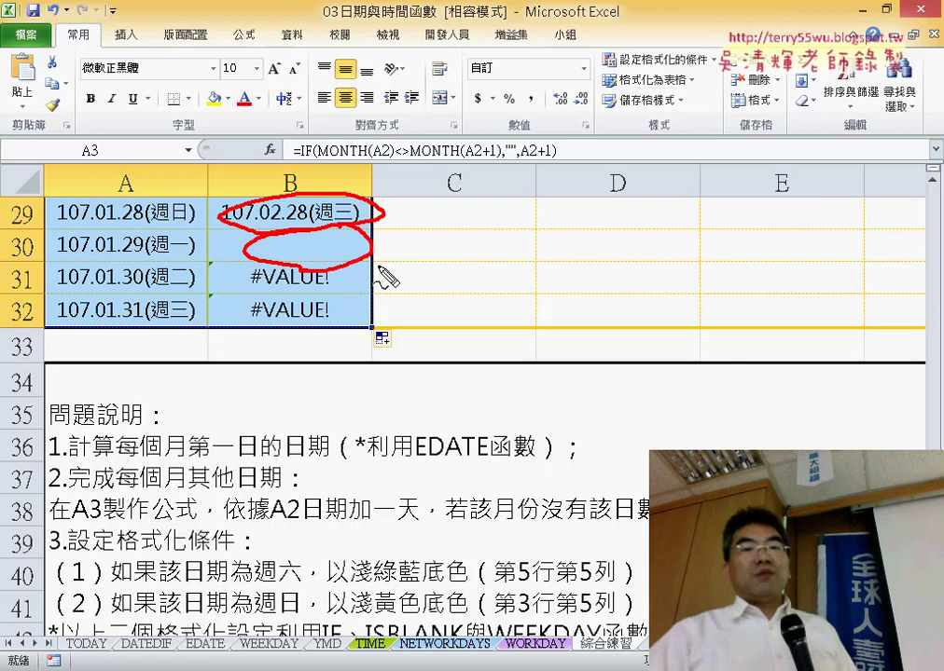
pyautogui.moveTo(454, 253); pyautogui.dragTo(530, 252)
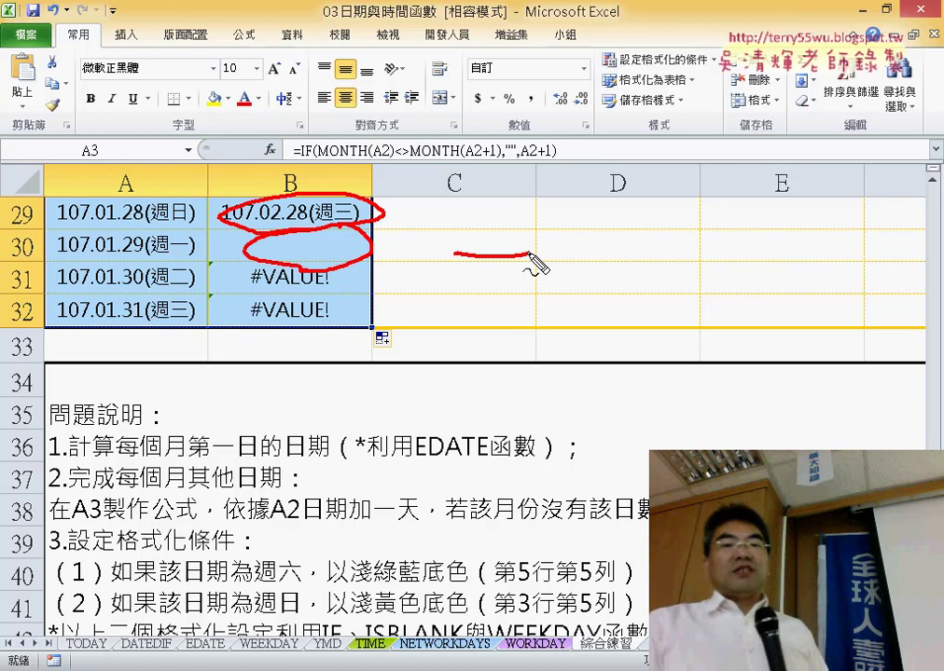
pyautogui.moveTo(460, 277); pyautogui.dragTo(519, 276)
pyautogui.moveTo(483, 244); pyautogui.dragTo(472, 307)
pyautogui.moveTo(504, 245); pyautogui.dragTo(497, 300)
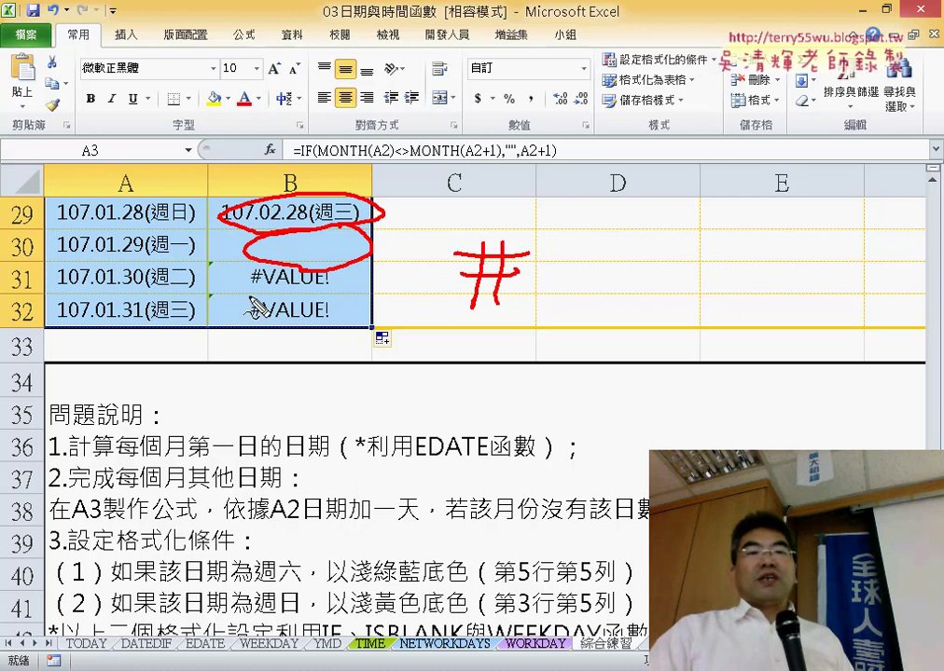
pyautogui.moveTo(250, 298); pyautogui.dragTo(326, 292)
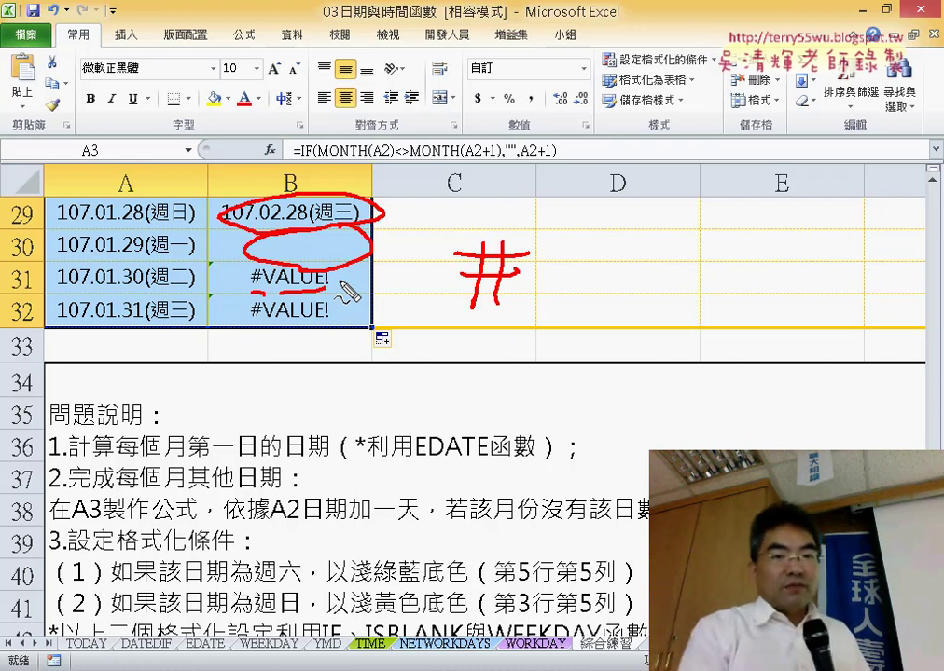
pyautogui.press('Escape')
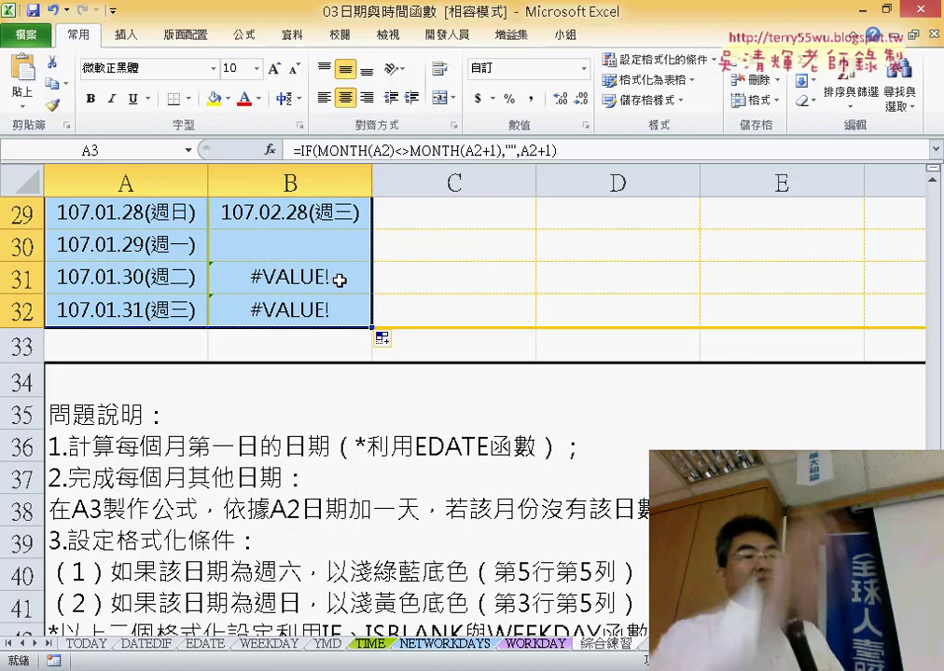
# Undo both date fills and cut the IF formula text from A3, leaving only '='.
pyautogui.hotkey('ctrl', 'z')
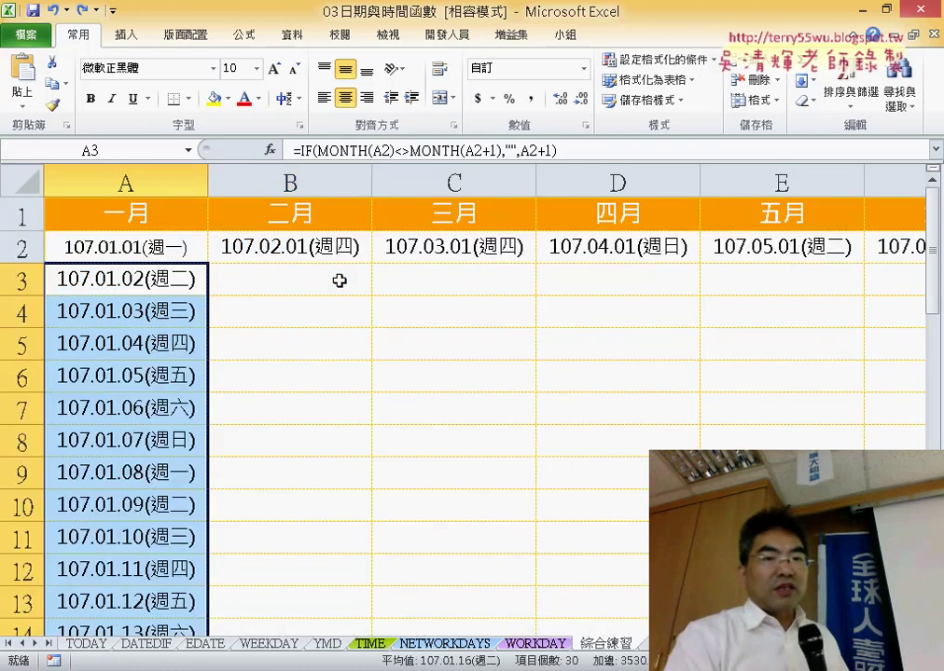
pyautogui.hotkey('ctrl', 'z')
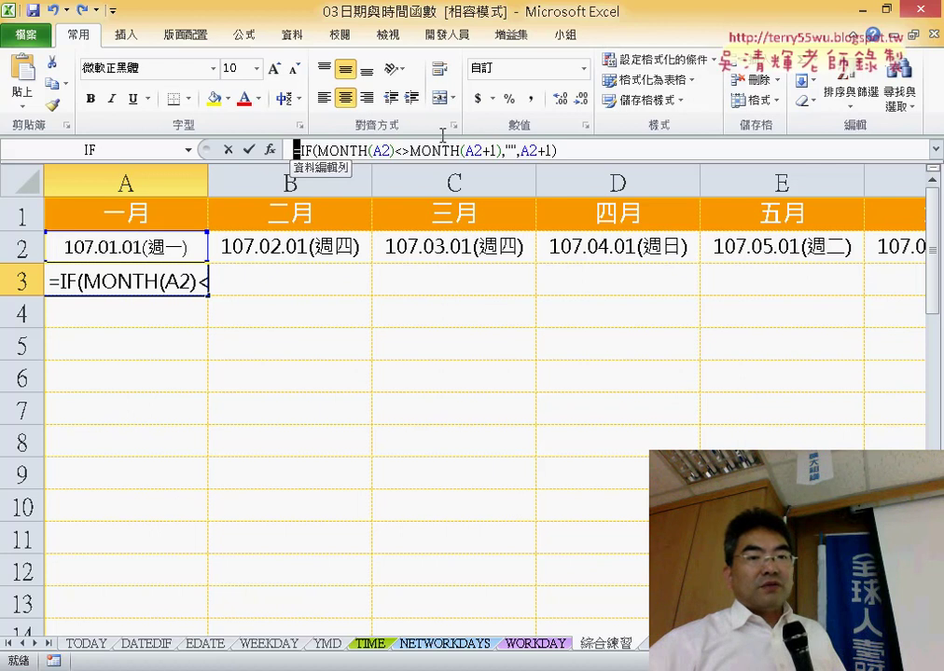
pyautogui.moveTo(298, 150); pyautogui.dragTo(582, 152)
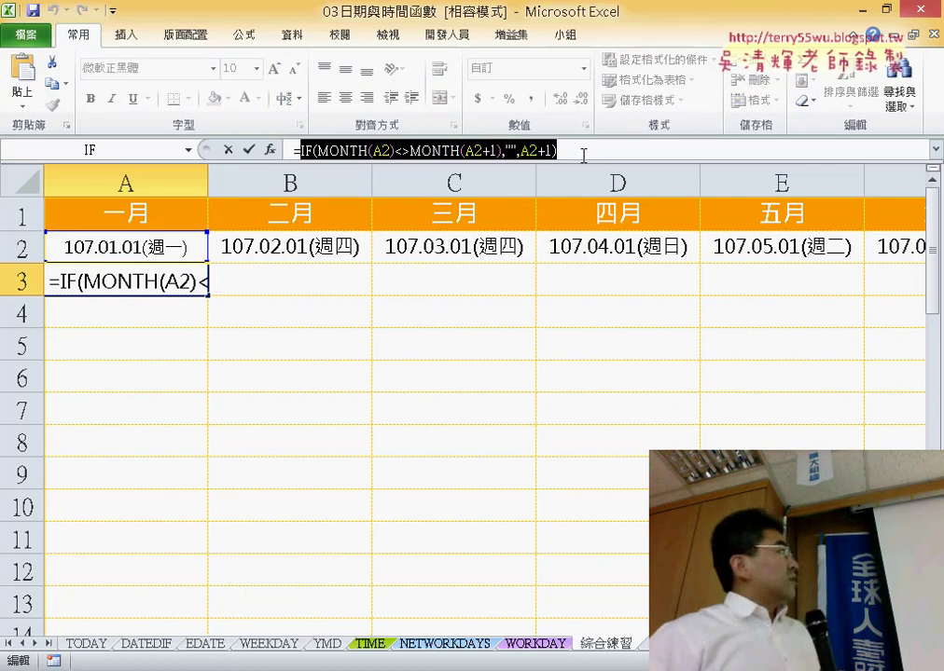
pyautogui.rightClick(505, 151)
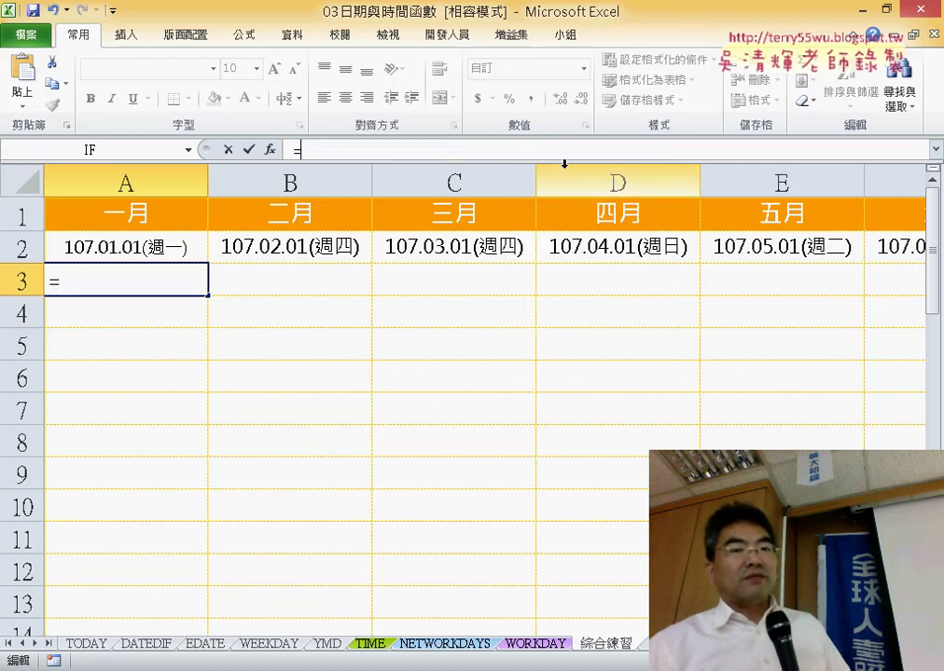
# Insert the IFERROR function from the 邏輯 category into A3.
pyautogui.click(270, 151)
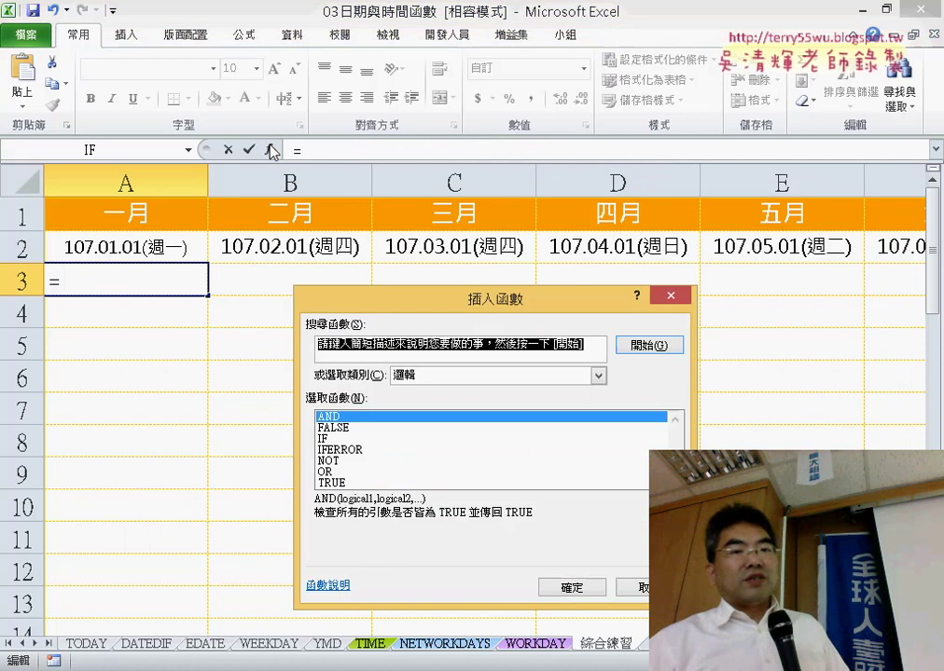
pyautogui.moveTo(458, 306); pyautogui.dragTo(519, 35)
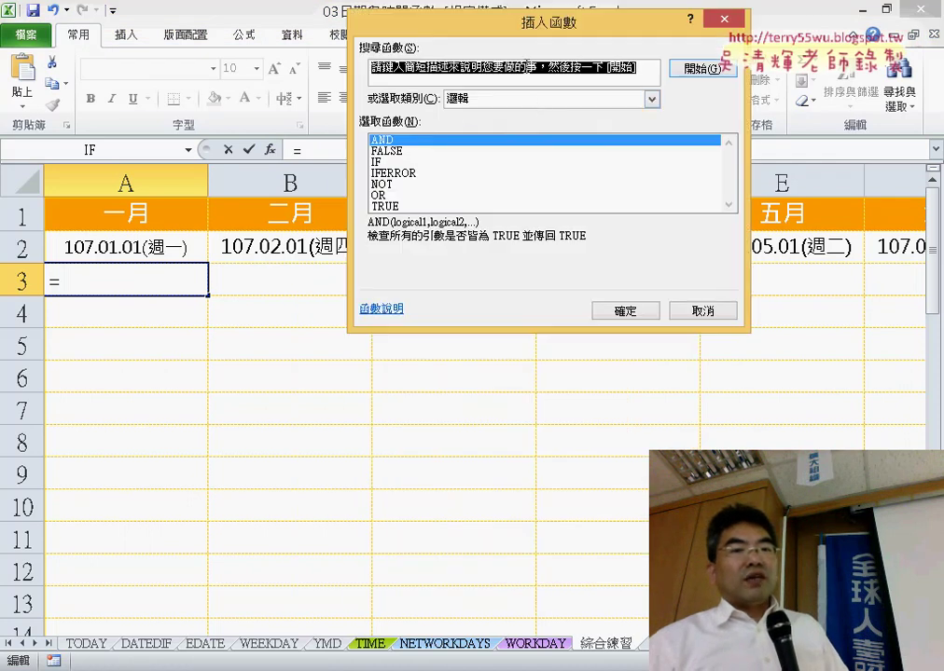
pyautogui.click(534, 101)
pyautogui.click(536, 100)
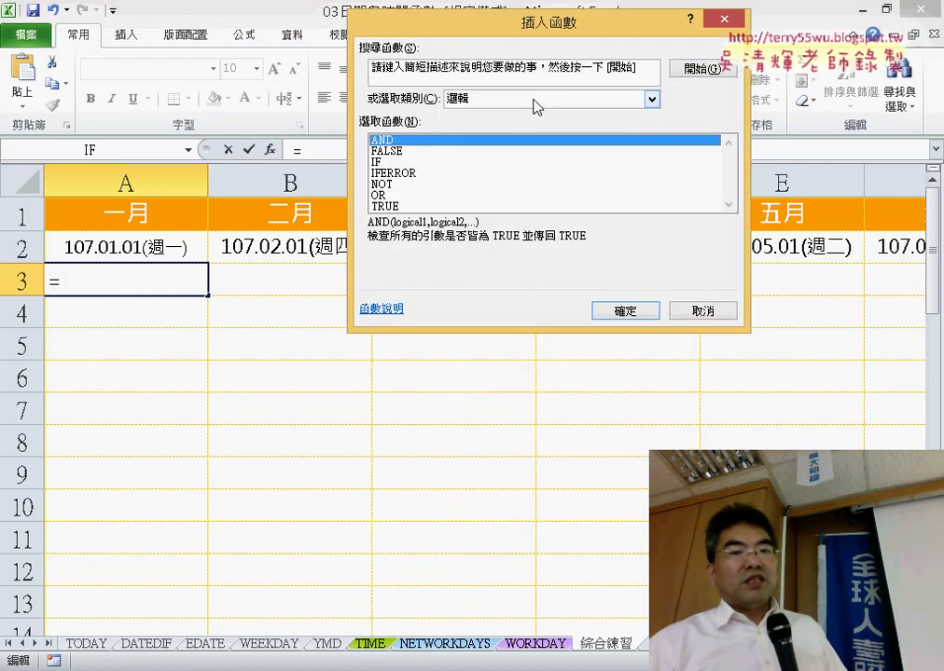
pyautogui.click(434, 173)
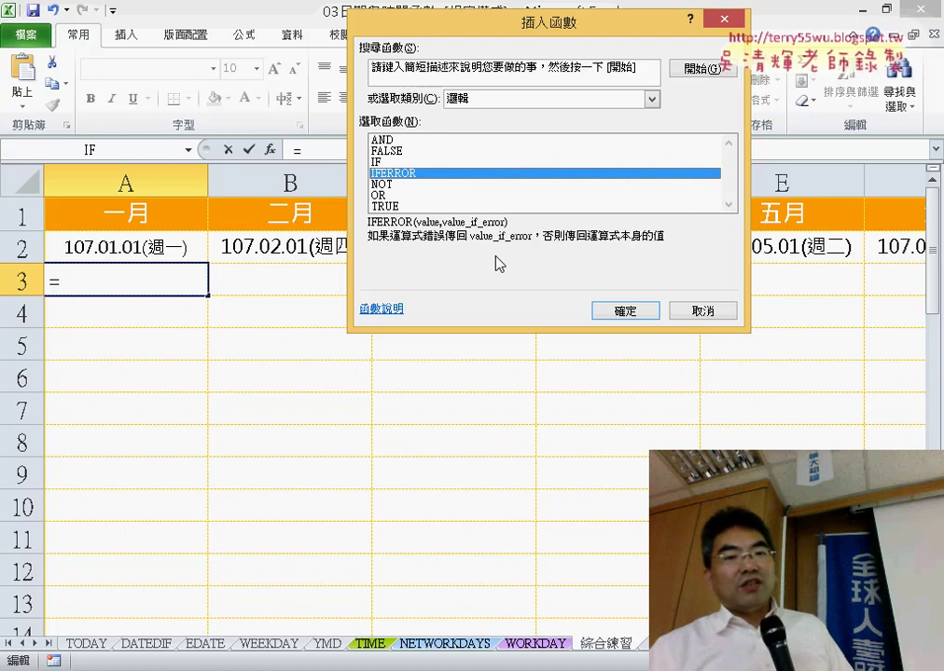
pyautogui.click(623, 310)
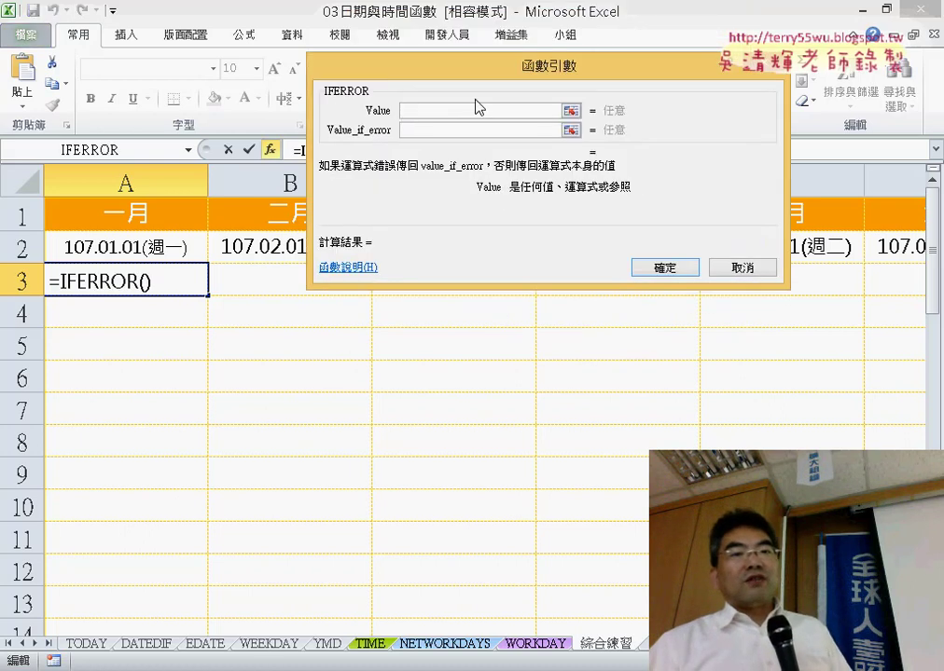
# Paste the cut IF formula as IFERROR's value and set "" as the error fallback.
pyautogui.rightClick(422, 116)
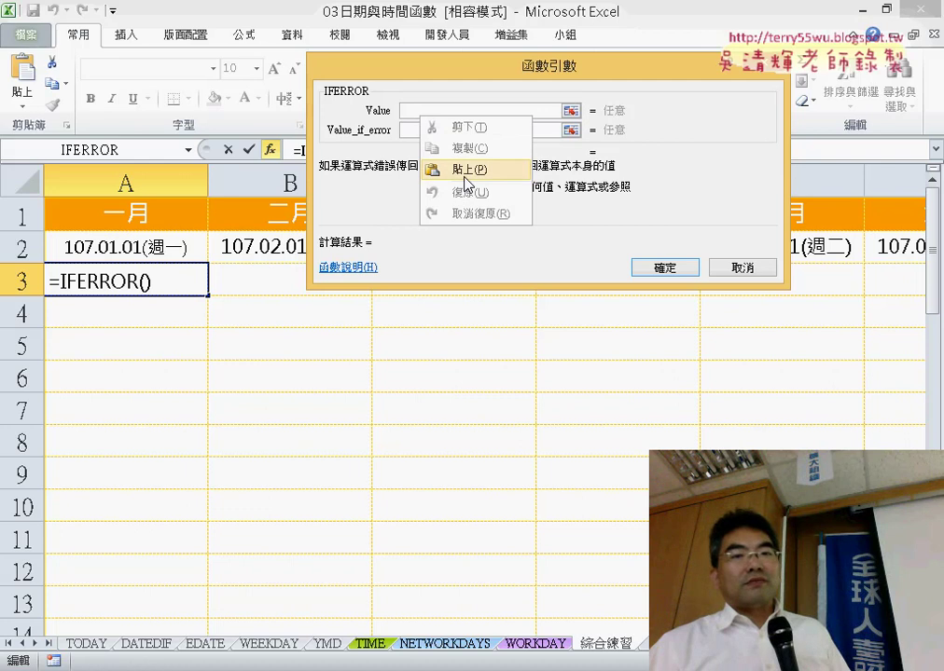
pyautogui.click(481, 172)
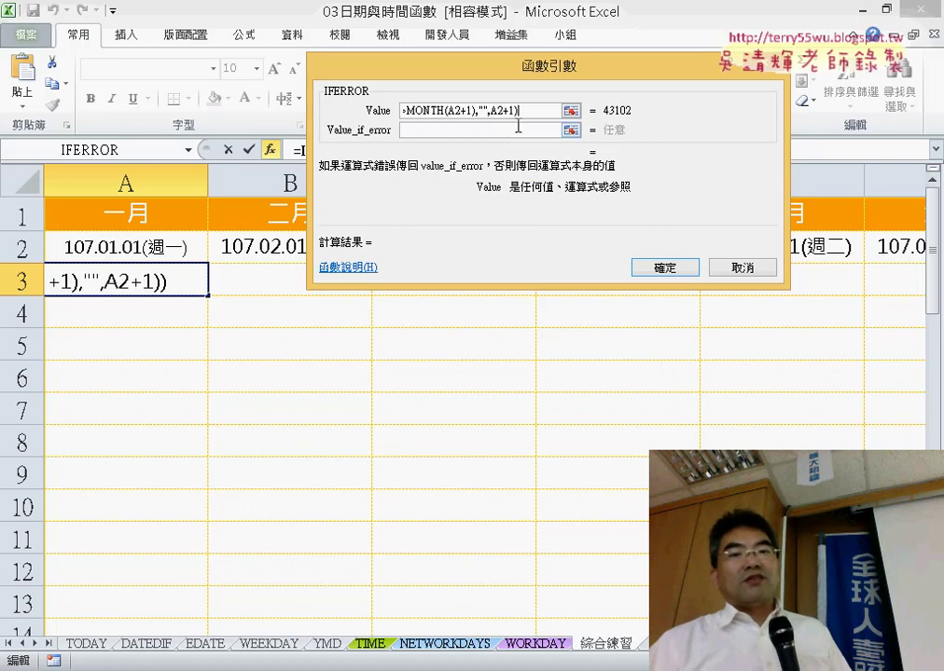
pyautogui.click(440, 131)
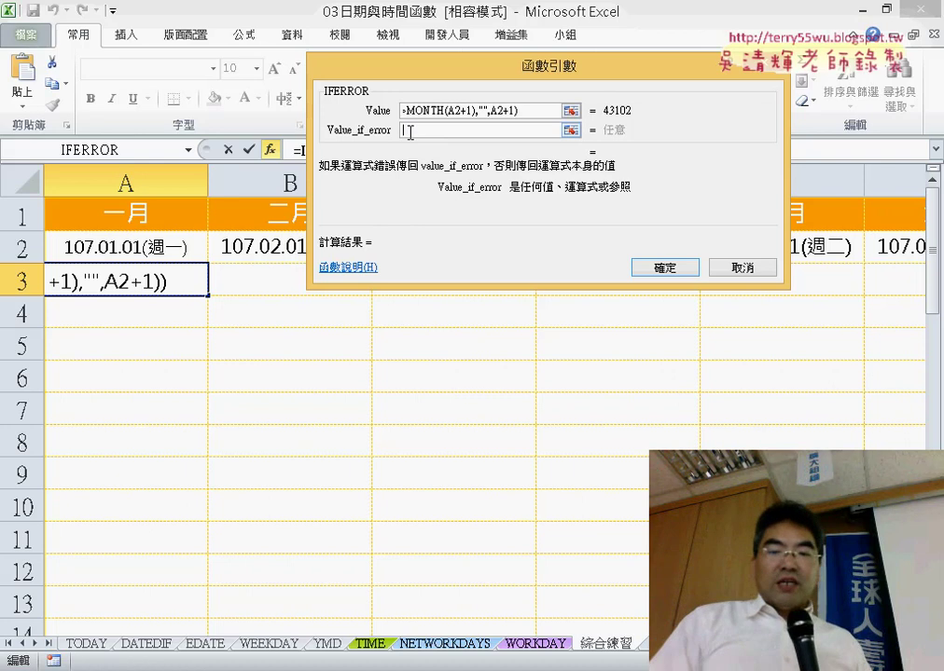
pyautogui.write('""')
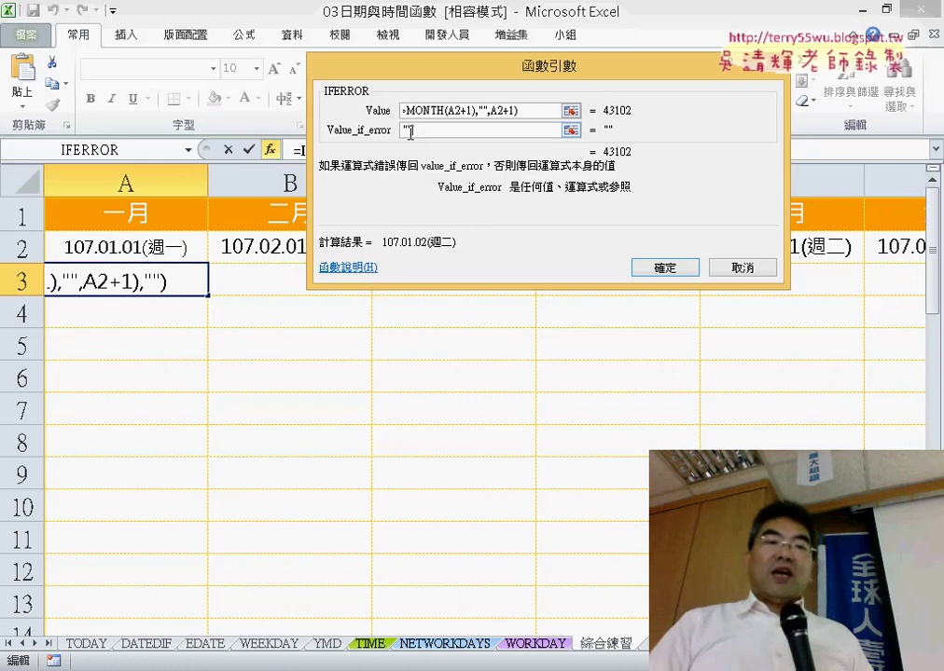
pyautogui.click(652, 268)
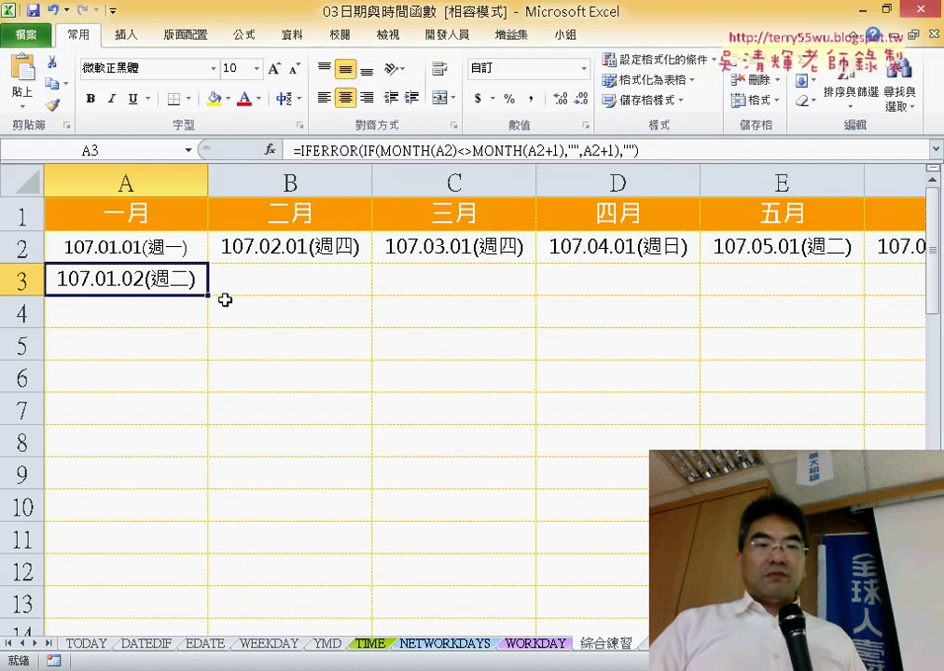
# Fill the IFERROR formula through A3:L32 so each month stops at its last day.
pyautogui.moveTo(208, 295)
pyautogui.mouseDown()
pyautogui.moveTo(294, 310)
pyautogui.moveTo(279, 325)
pyautogui.mouseUp()
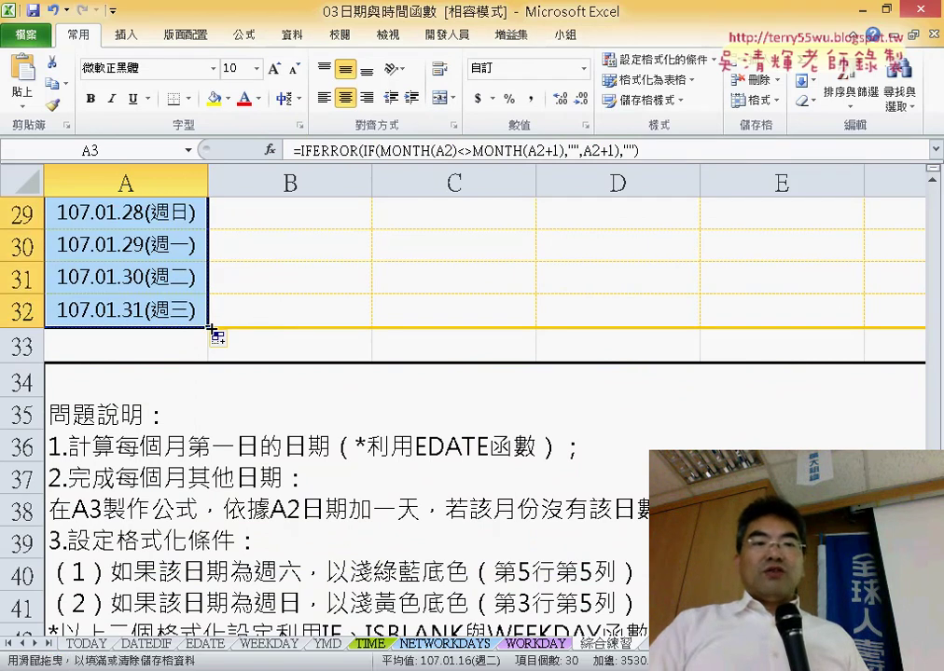
pyautogui.moveTo(211, 328); pyautogui.dragTo(364, 325)
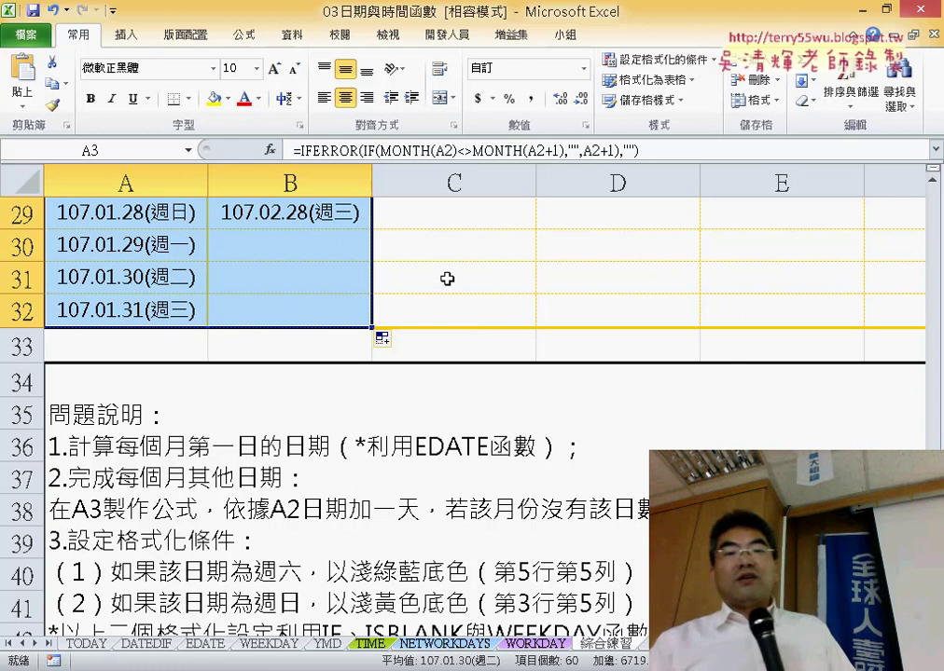
pyautogui.moveTo(373, 328)
pyautogui.mouseDown()
pyautogui.moveTo(844, 346)
pyautogui.moveTo(849, 332)
pyautogui.mouseUp()
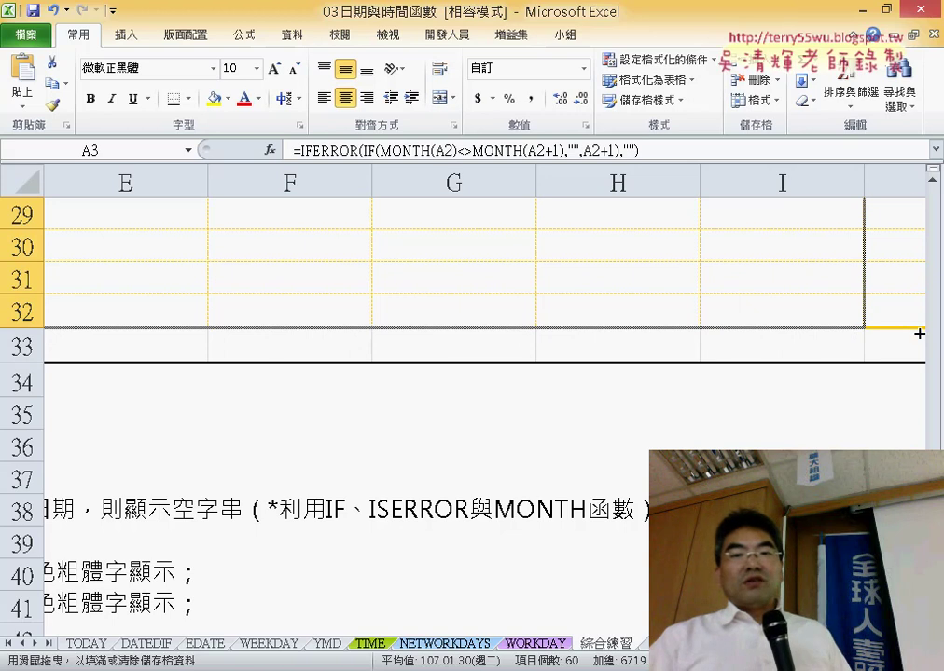
pyautogui.moveTo(920, 333); pyautogui.dragTo(927, 333)
pyautogui.moveTo(758, 337); pyautogui.dragTo(830, 339)
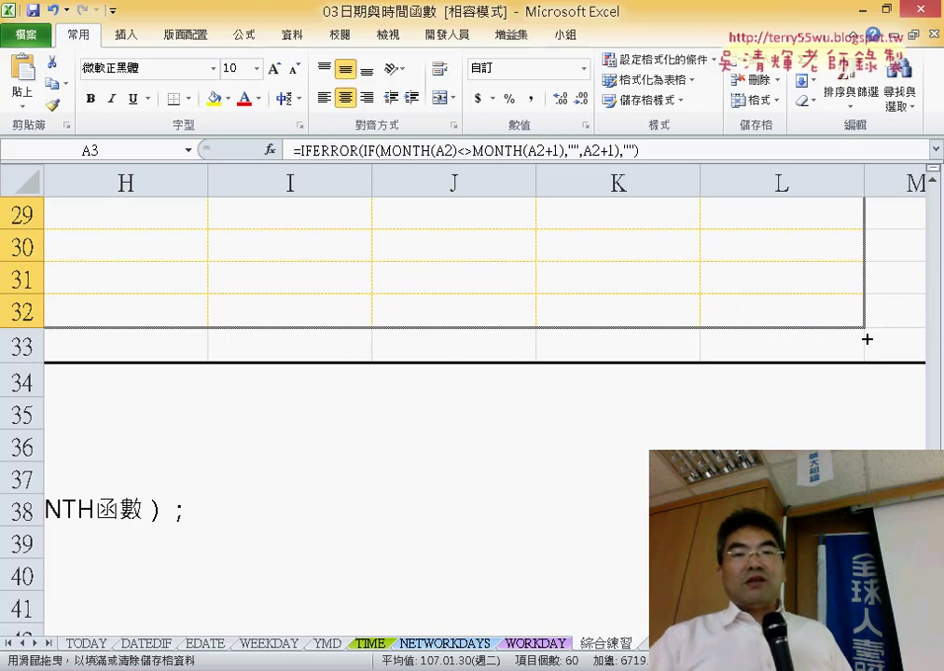
pyautogui.moveTo(866, 340); pyautogui.dragTo(857, 337)
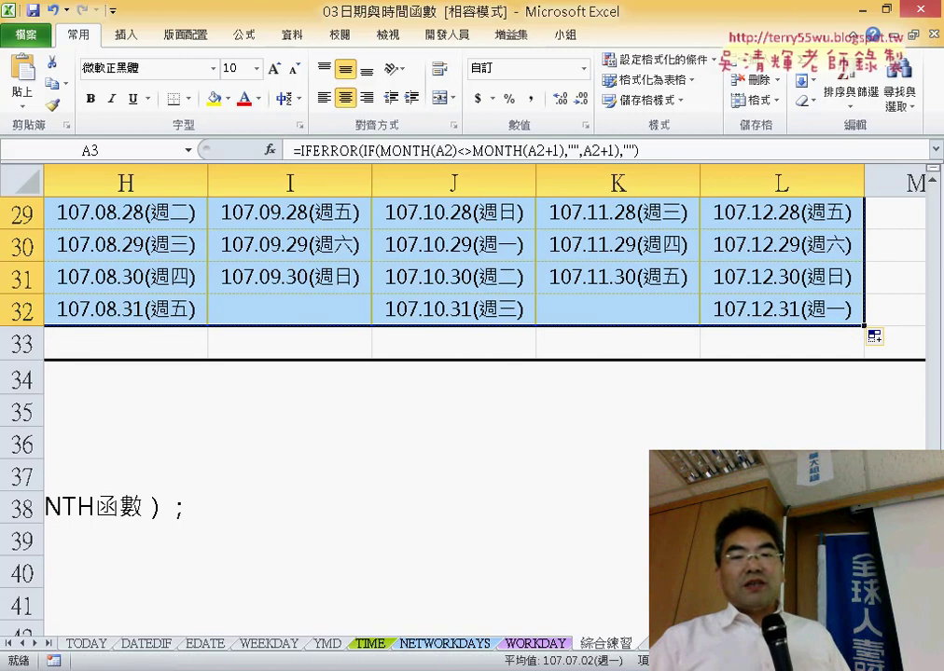
pyautogui.hscroll(-1, 467, 261)
pyautogui.hscroll(-6, 466, 261)
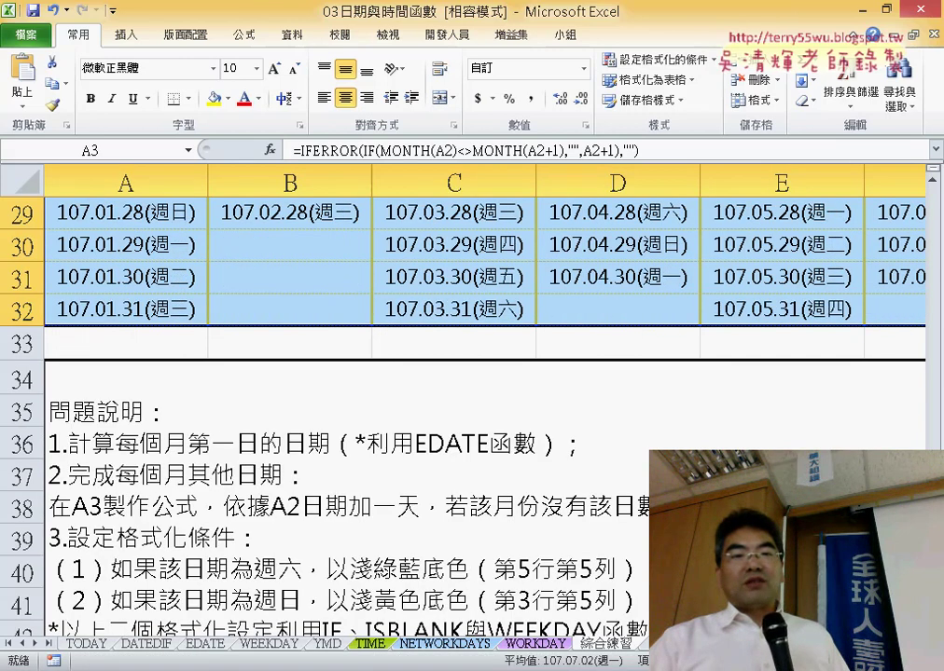
pyautogui.hscroll(1, 607, 504)
pyautogui.hscroll(-1, 607, 504)
pyautogui.scroll(3, 607, 503)
pyautogui.scroll(6, 607, 504)
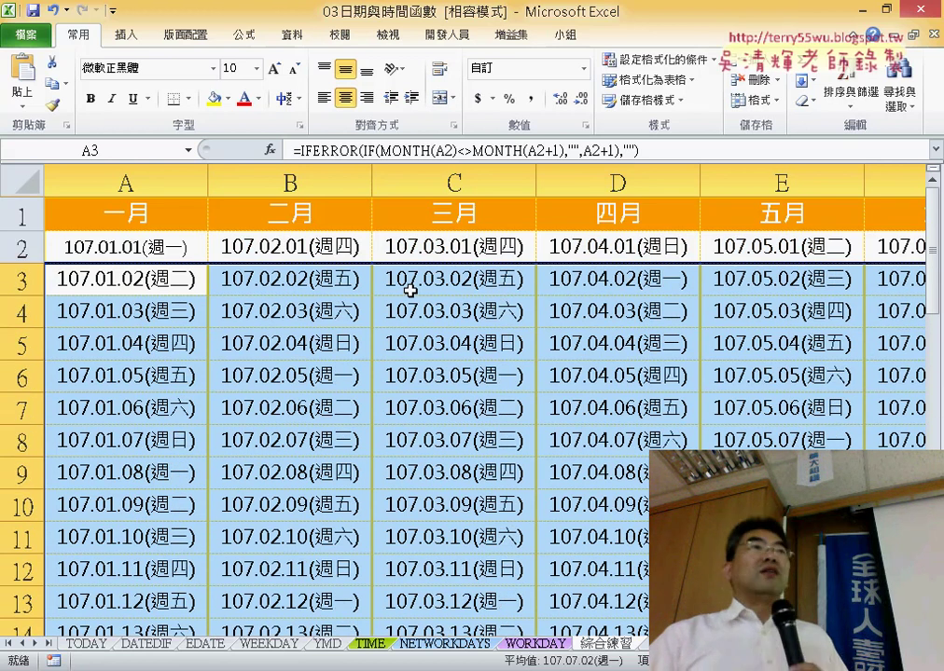
pyautogui.click(183, 280)
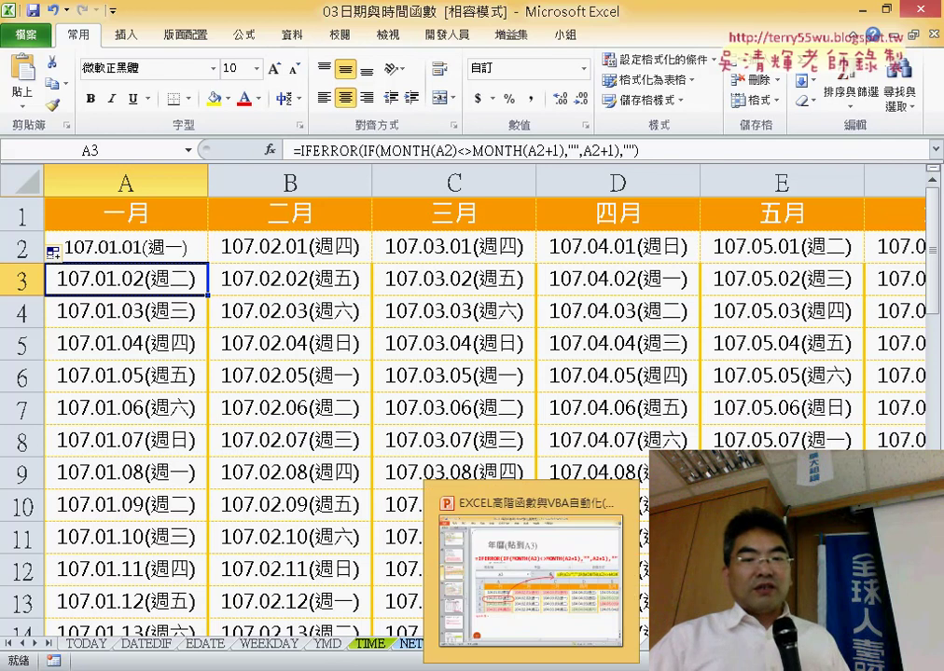
pyautogui.click(542, 616)
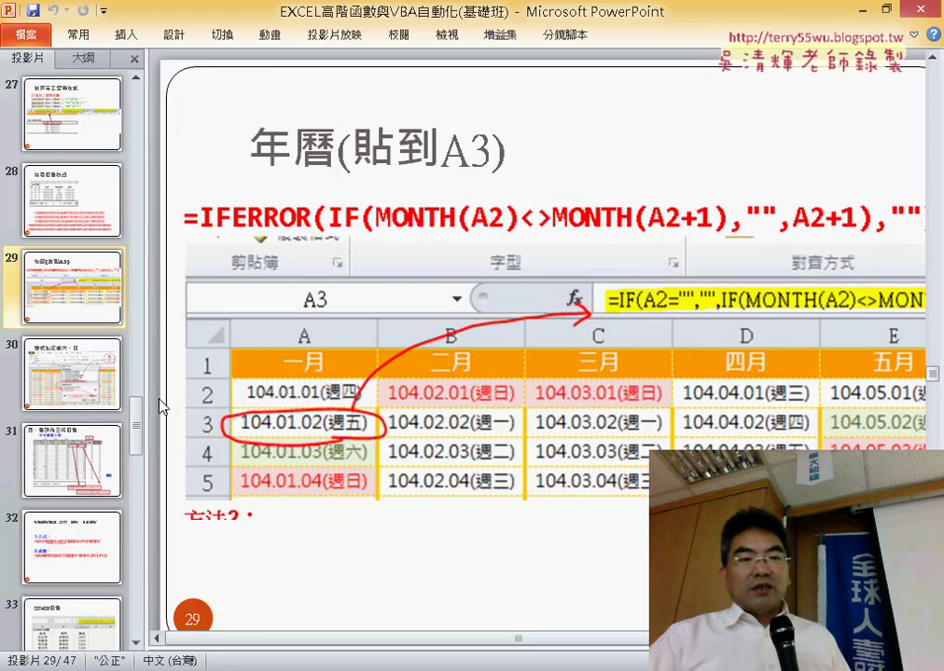
pyautogui.moveTo(147, 397); pyautogui.dragTo(82, 398)
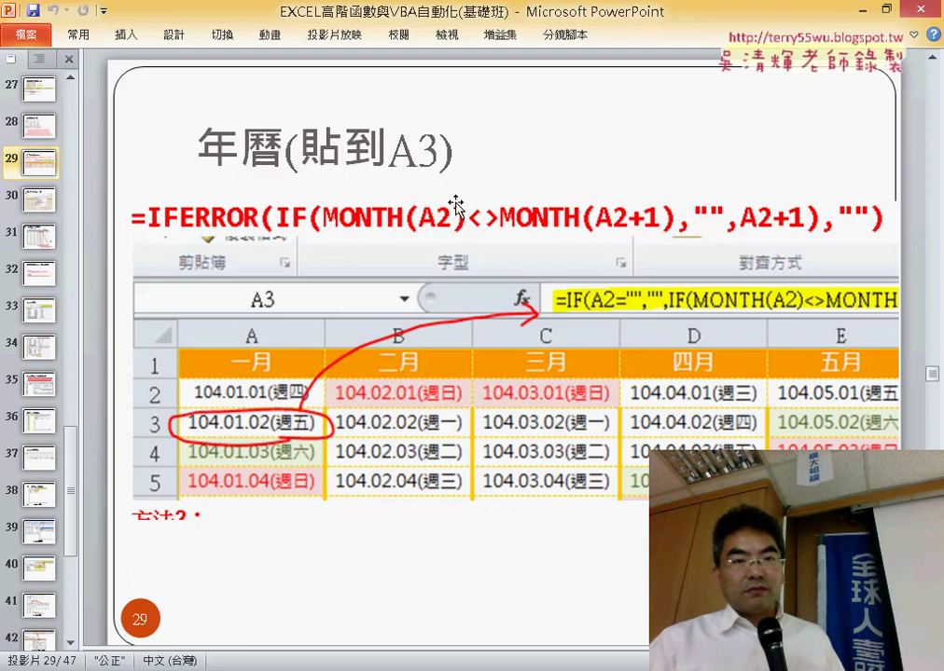
pyautogui.click(289, 217)
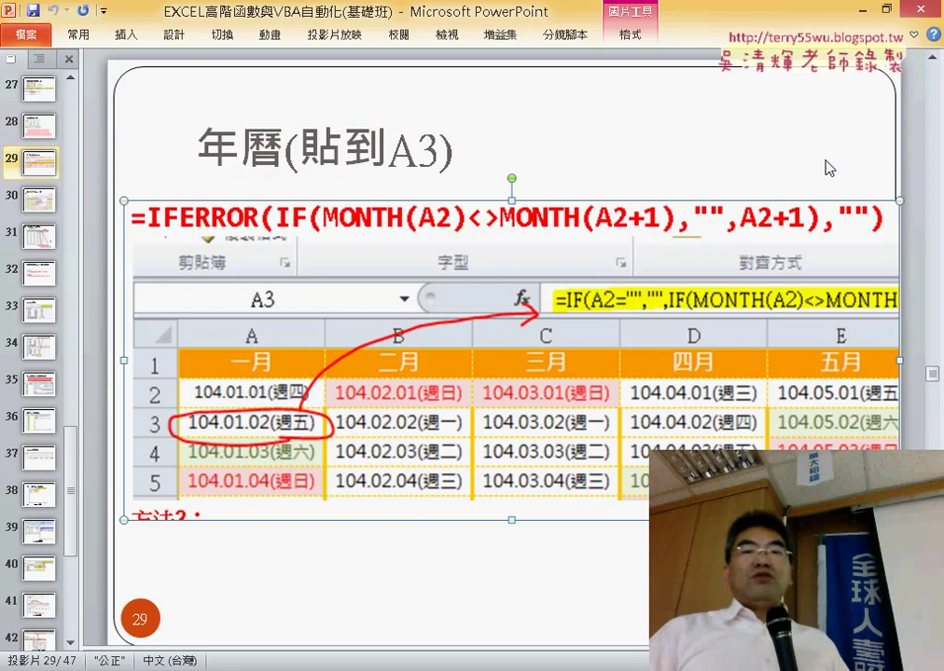
pyautogui.click(858, 9)
pyautogui.scroll(-1, 288, 439)
pyautogui.scroll(-6, 288, 438)
pyautogui.scroll(-1, 288, 444)
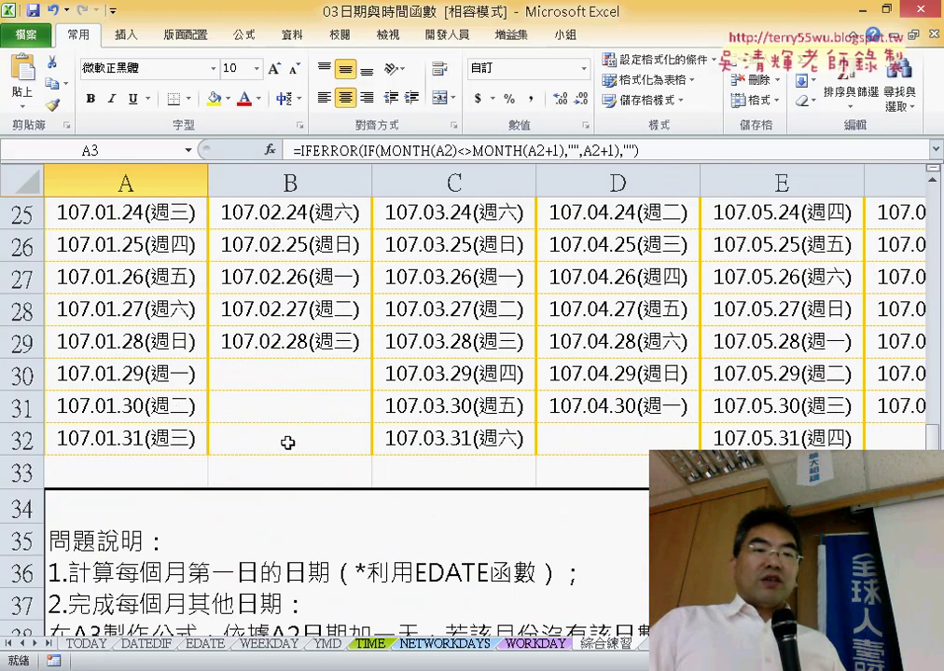
pyautogui.click(332, 375)
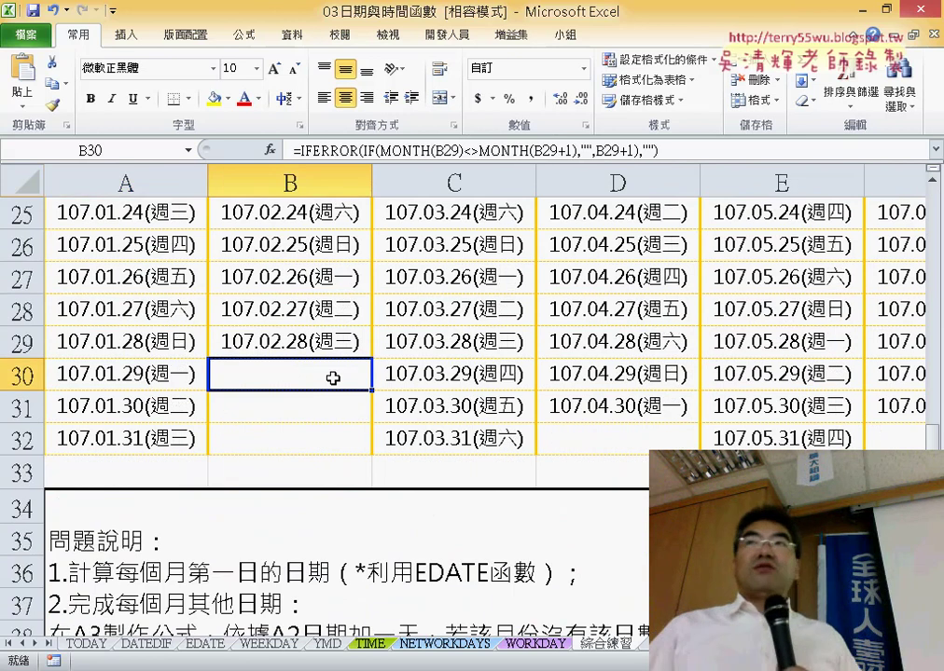
pyautogui.scroll(1, 333, 378)
pyautogui.scroll(7, 309, 373)
pyautogui.click(171, 284)
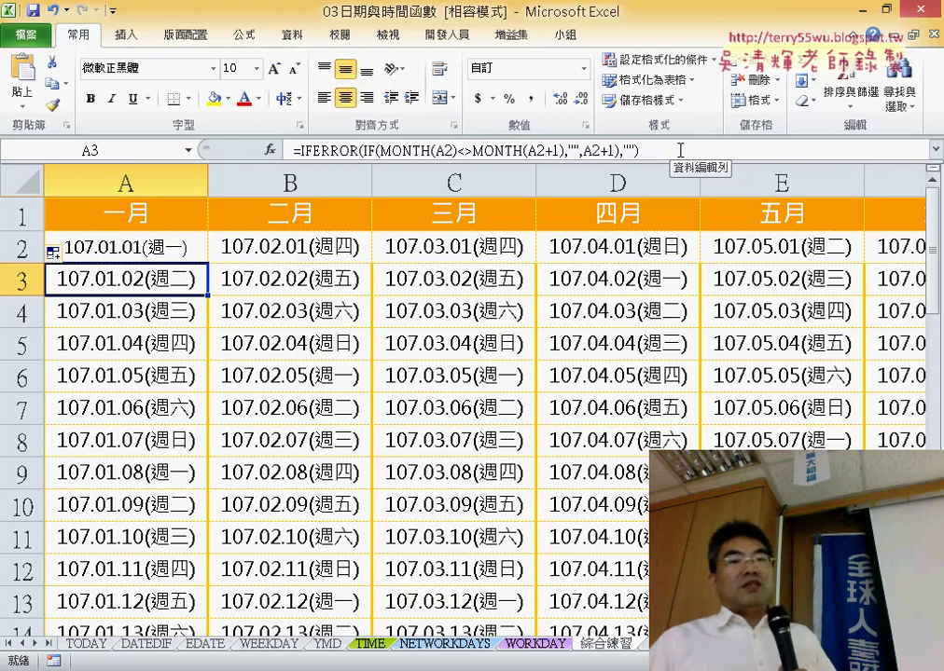
pyautogui.click(660, 61)
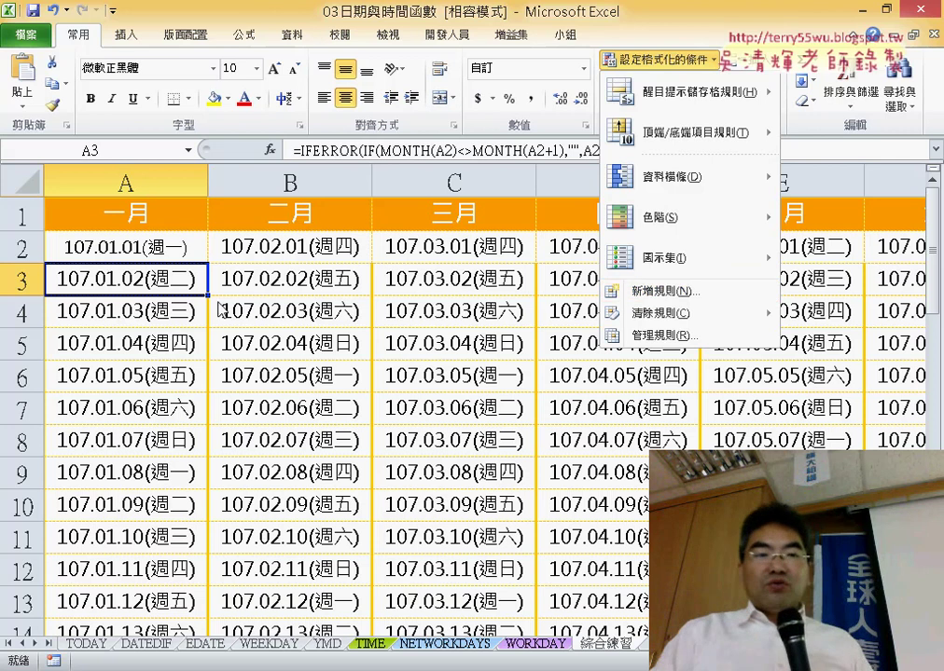
pyautogui.click(122, 284)
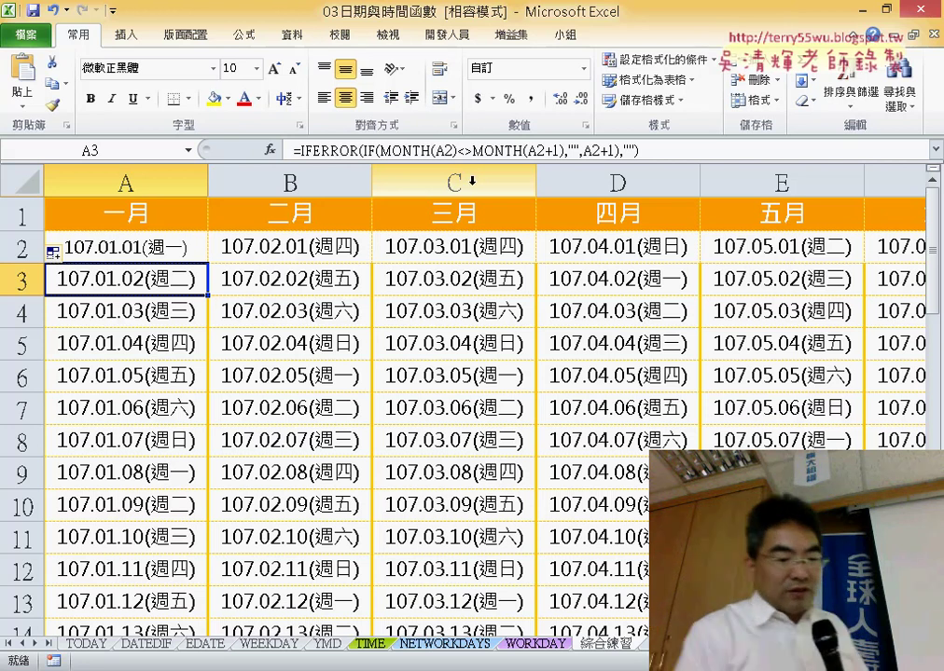
# Undo the calendar fill, then review the formulas in A2, A3 and B2.
pyautogui.hotkey('ctrl', 'z')
pyautogui.hotkey('ctrl', 'z')
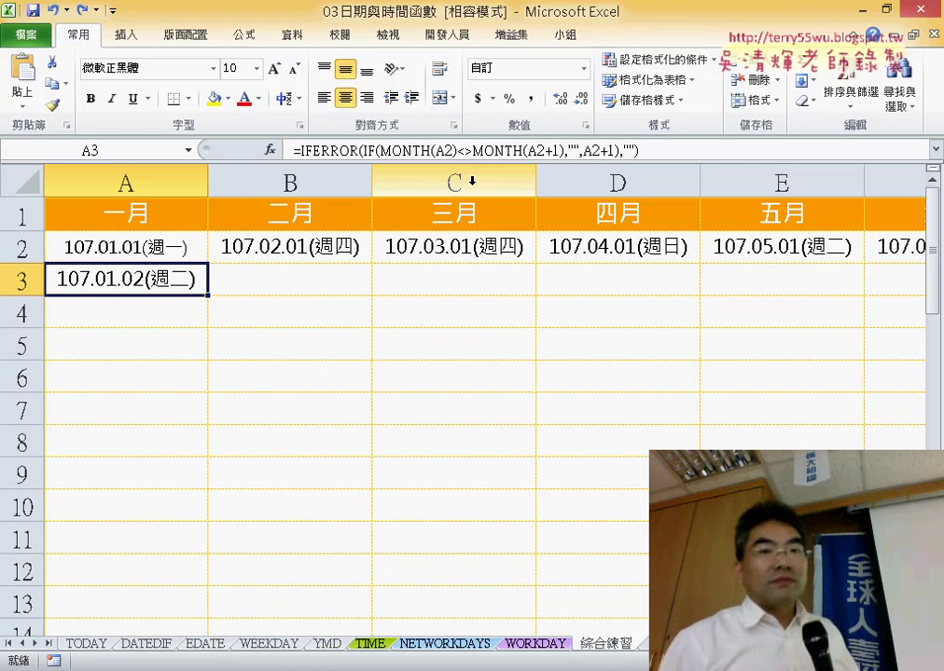
pyautogui.click(136, 246)
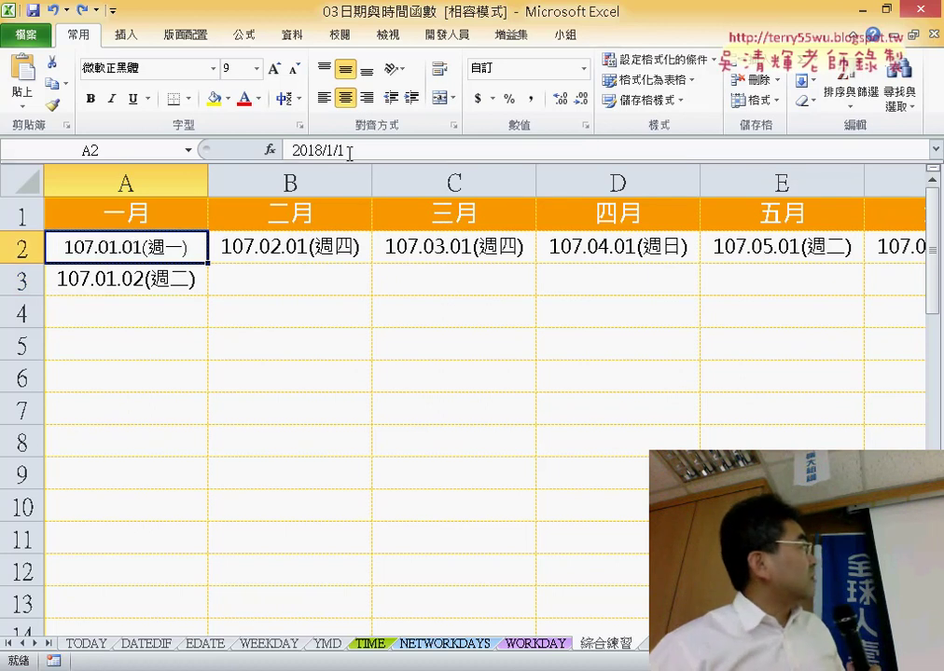
pyautogui.click(146, 281)
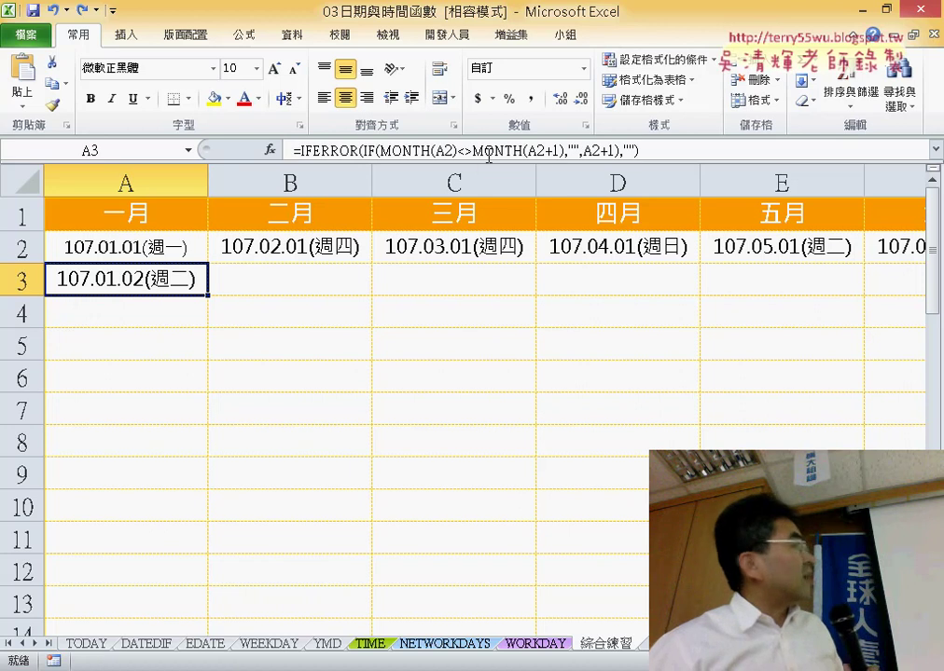
pyautogui.click(295, 250)
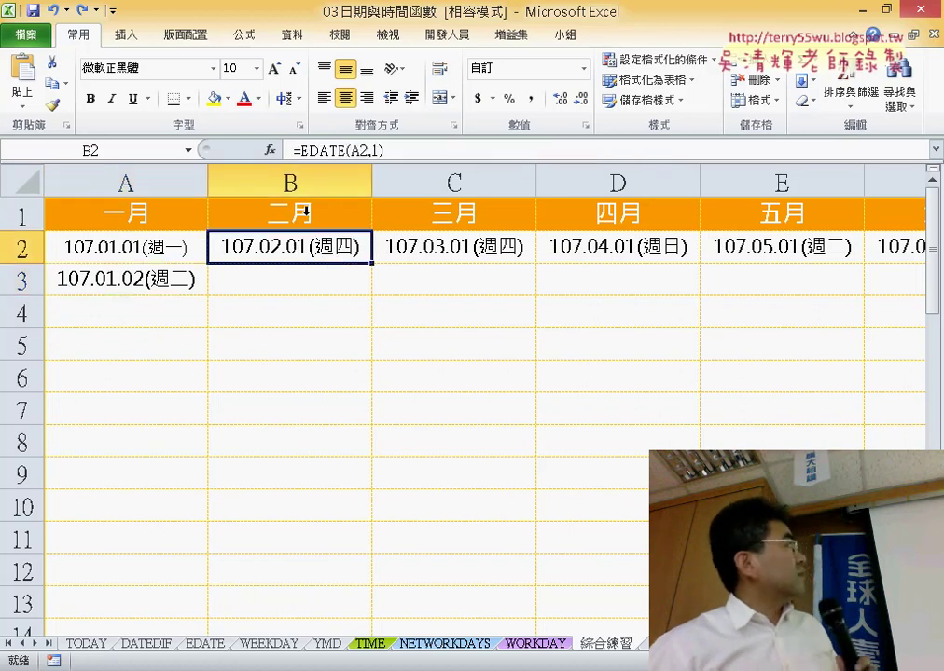
# Inspect B2's EDATE arguments: start date A2 and 1 month, giving 107.02.01(週四).
pyautogui.click(317, 150)
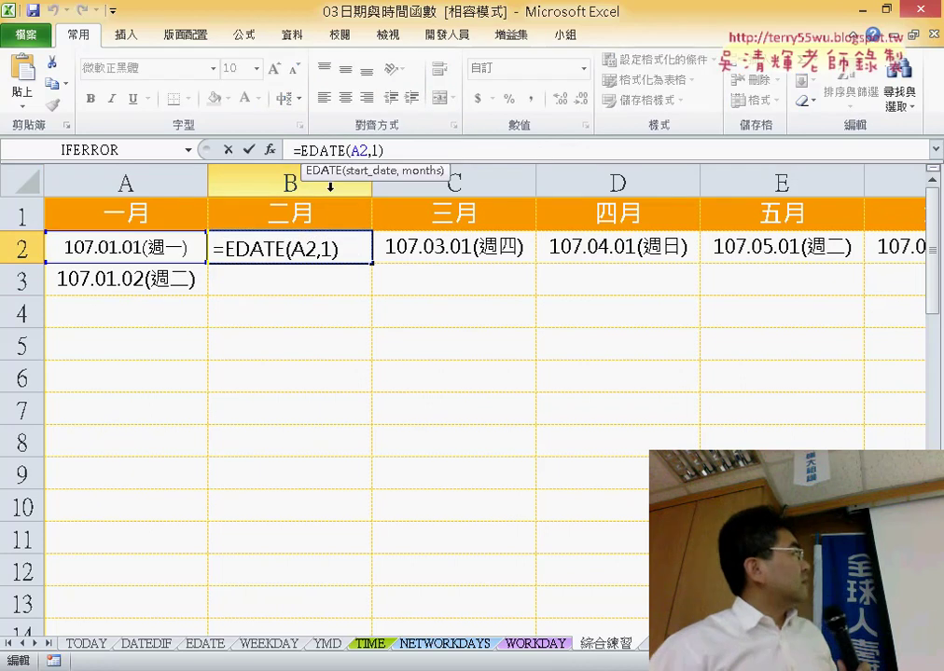
pyautogui.click(271, 150)
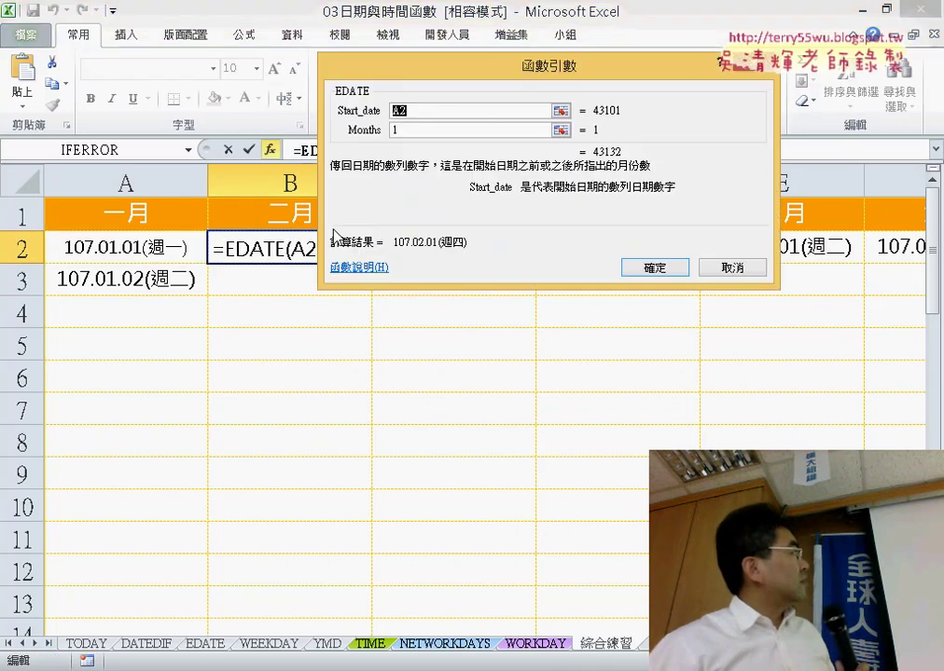
pyautogui.moveTo(469, 76); pyautogui.dragTo(371, 295)
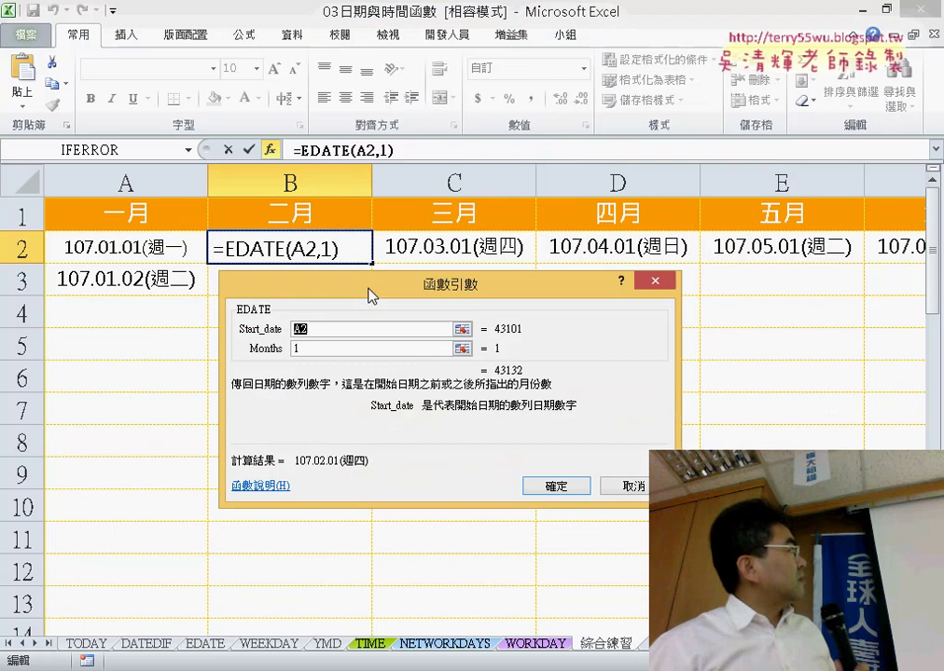
pyautogui.click(324, 329)
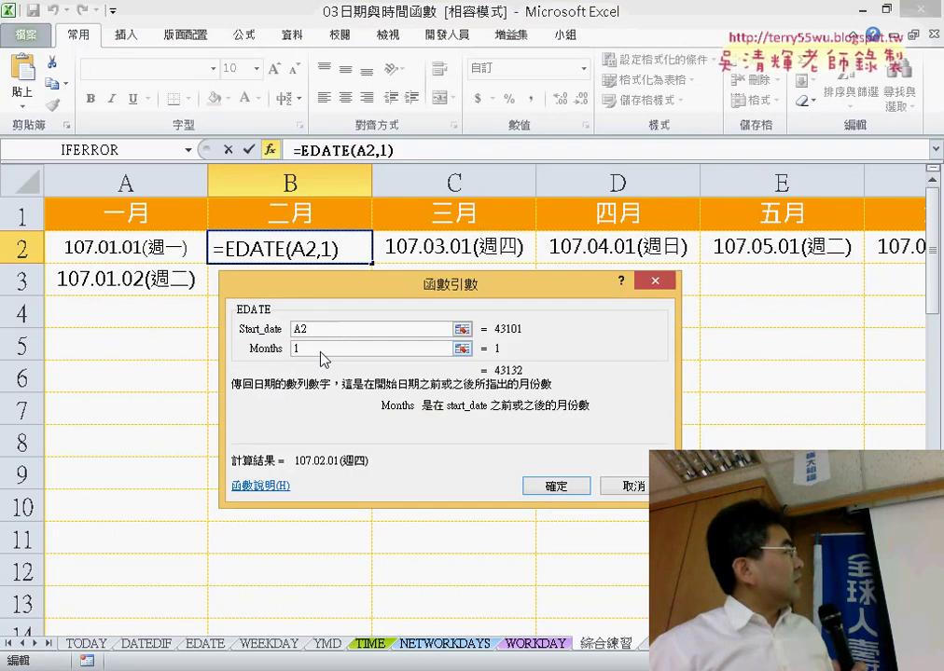
pyautogui.click(341, 349)
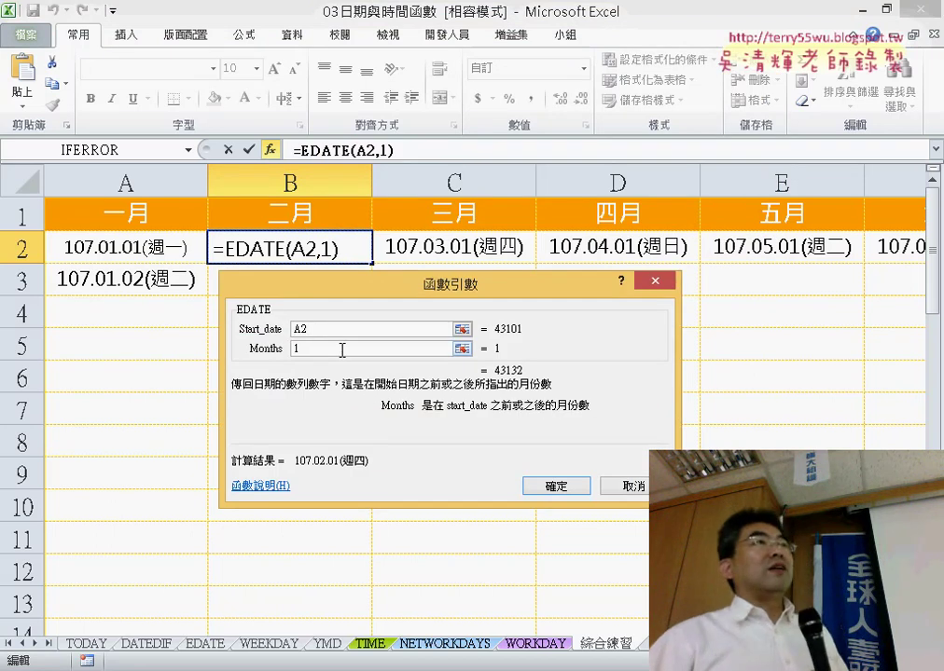